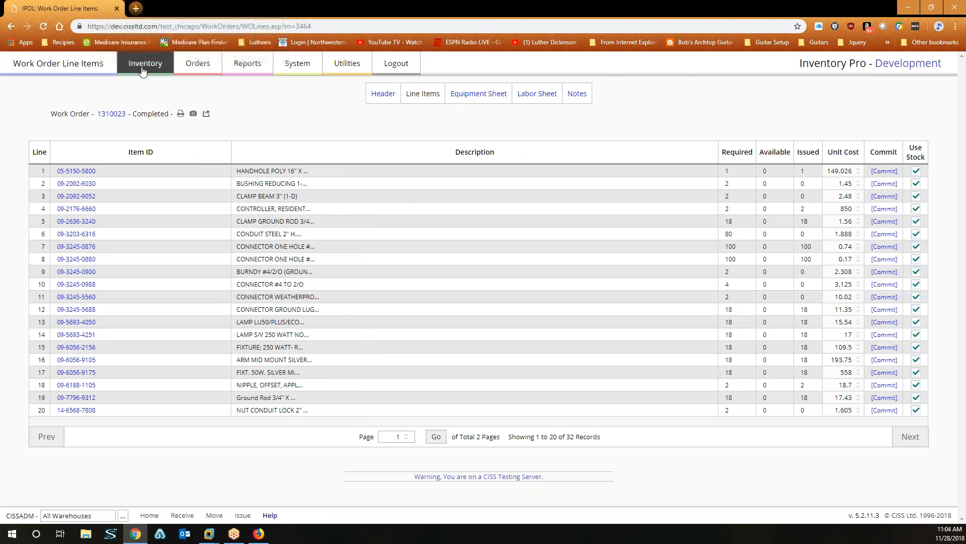
Open System Users from the System menu and select an existing ADMIN user's record.
{"action": "left_click", "coordinate": [145, 63]}
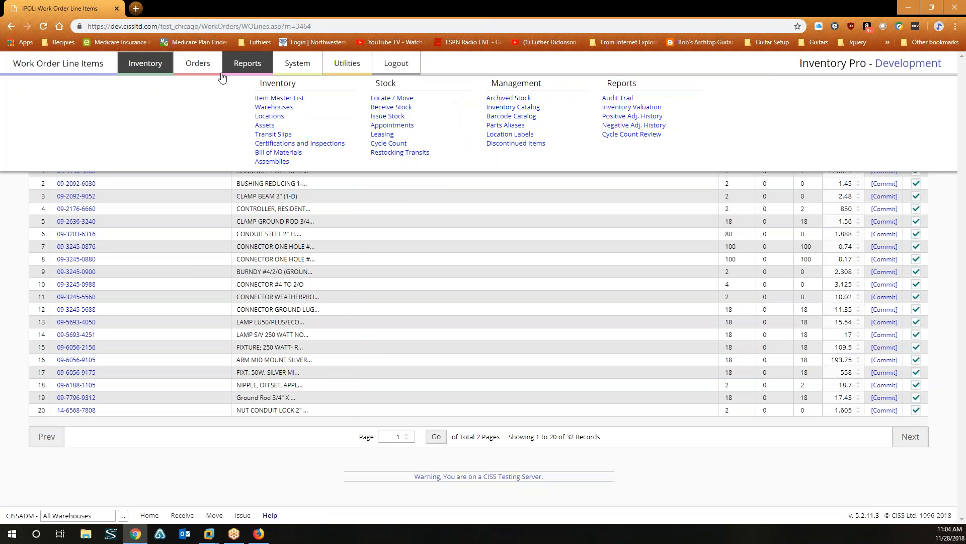
{"action": "left_click", "coordinate": [296, 63]}
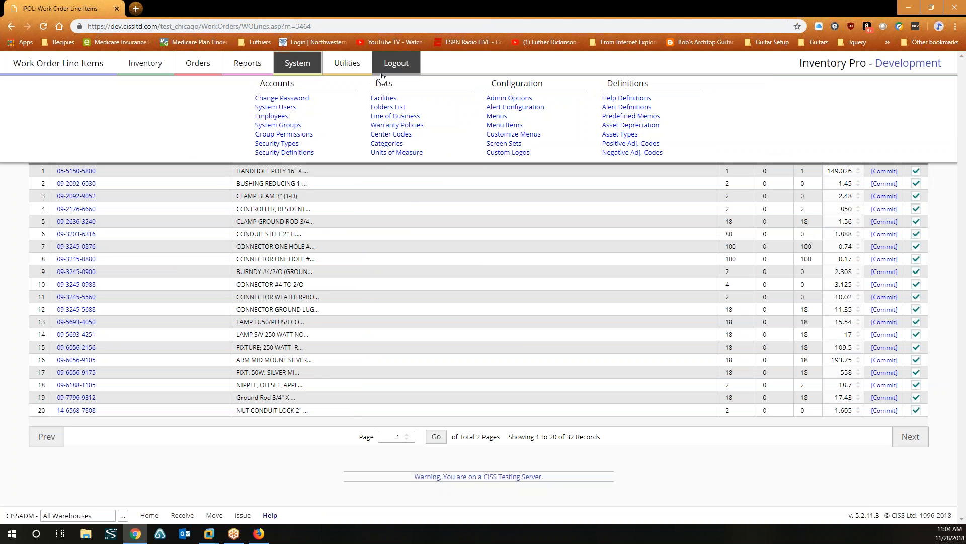
{"action": "left_click", "coordinate": [278, 107]}
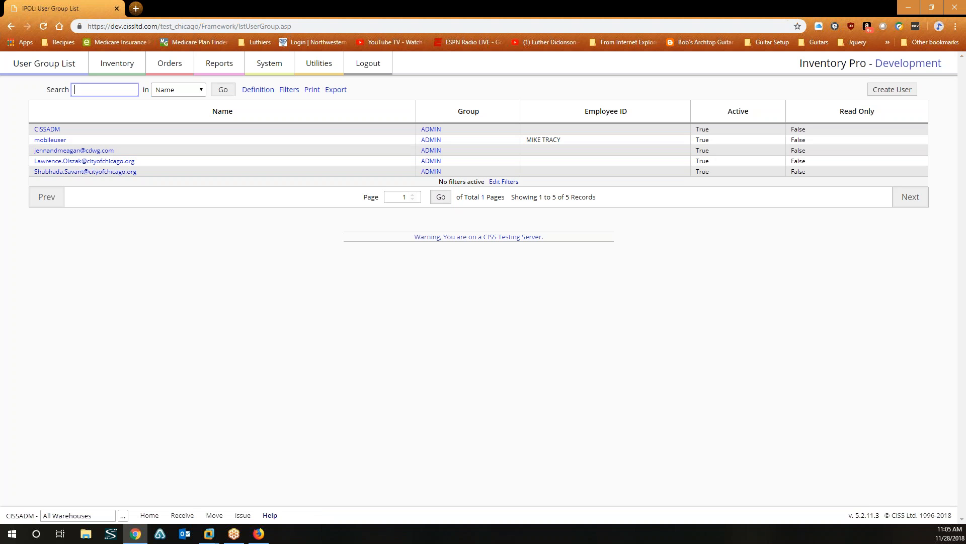
{"action": "left_click", "coordinate": [104, 163]}
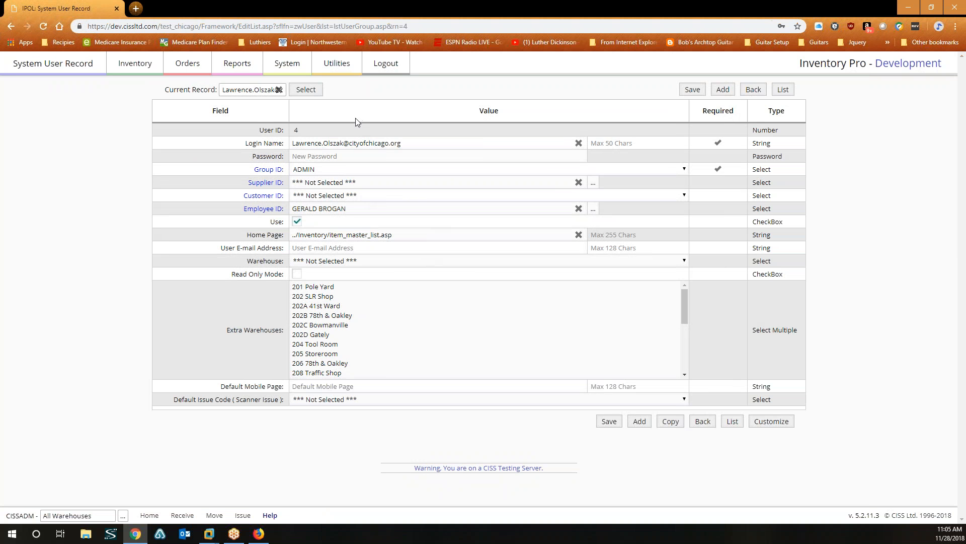
Copy the admin user's record and begin entering the new user's login name.
{"action": "left_click", "coordinate": [673, 426]}
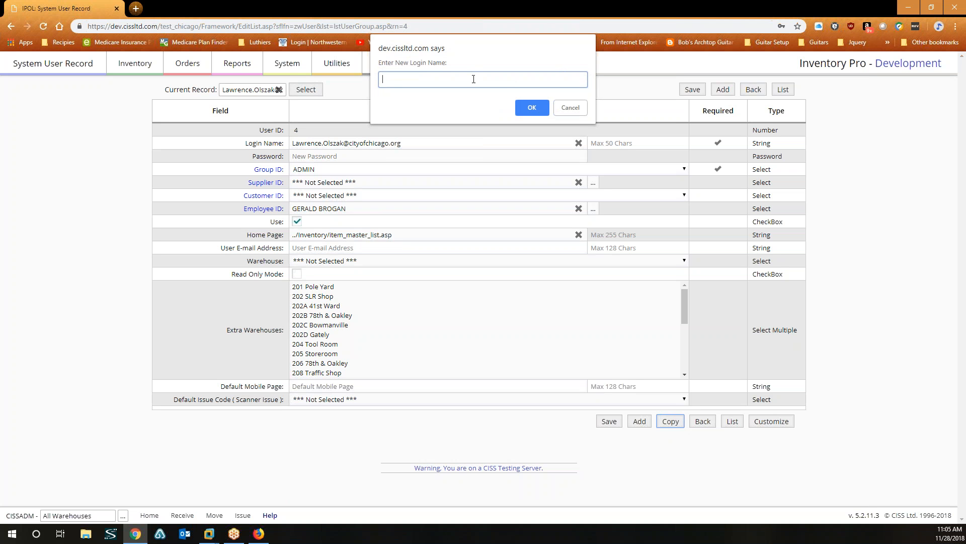
{"action": "type", "text": "hugh"}
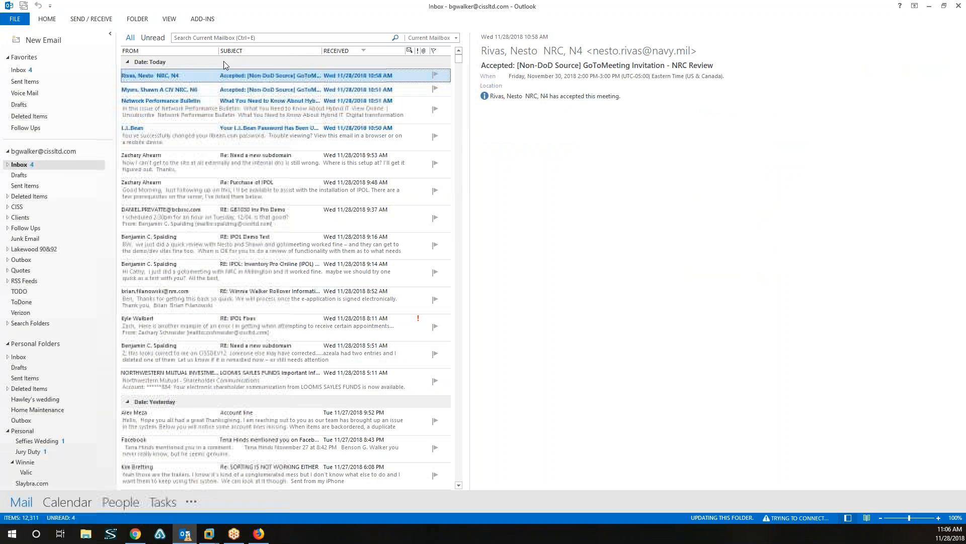
Search the Outlook mailbox for the new user's name, then minimize Outlook.
{"action": "key", "text": "ctrl+e"}
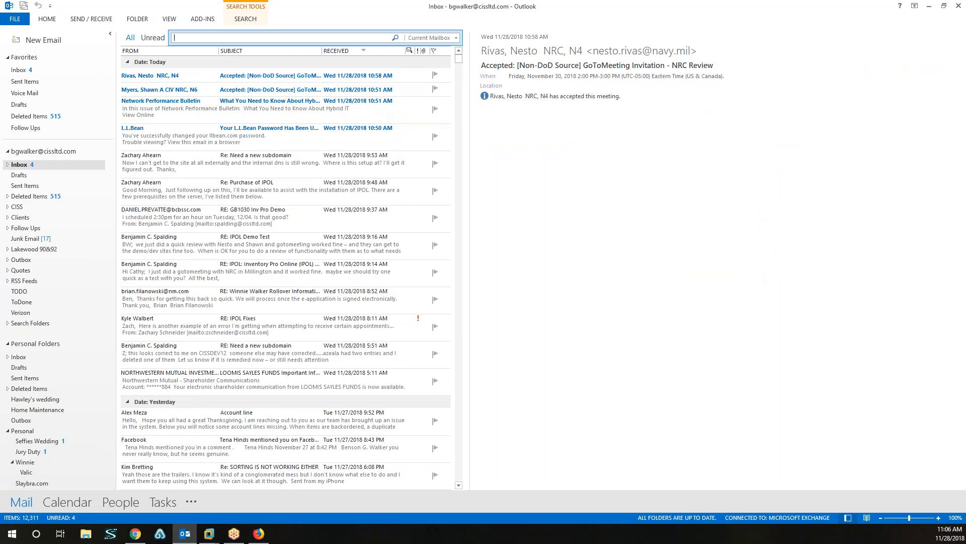
{"action": "type", "text": "hugh"}
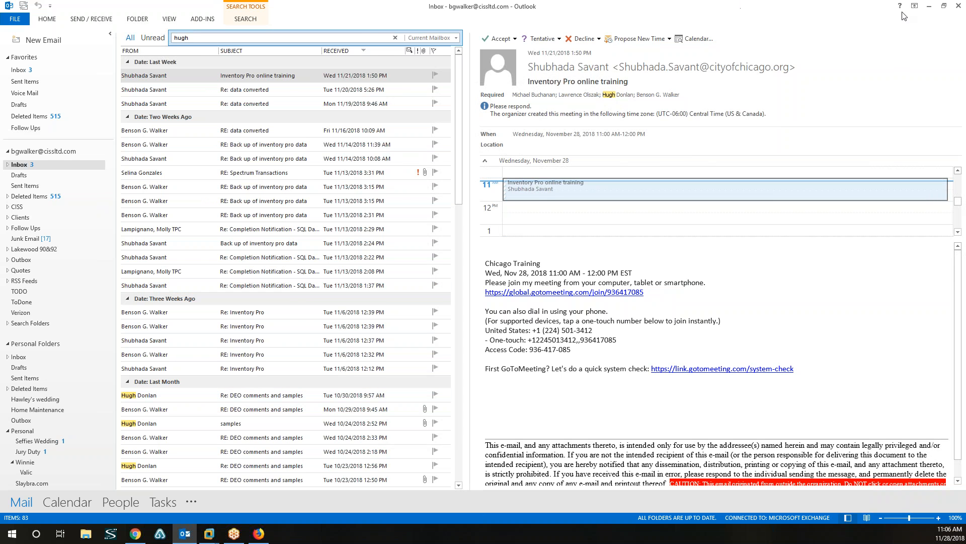
{"action": "left_click", "coordinate": [930, 7]}
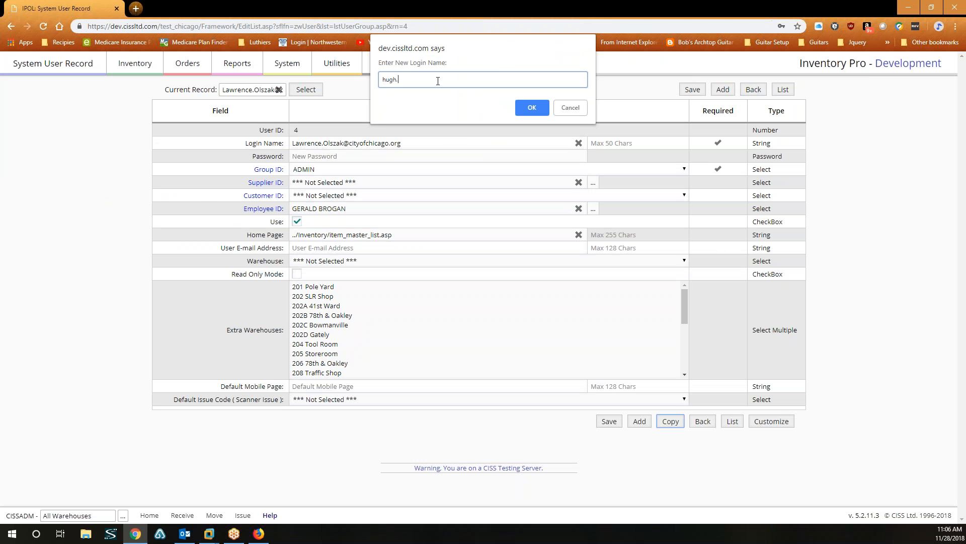
Finish the new user's e-mail login name with a .org ending and create copied User ID 6.
{"action": "left_click", "coordinate": [532, 108]}
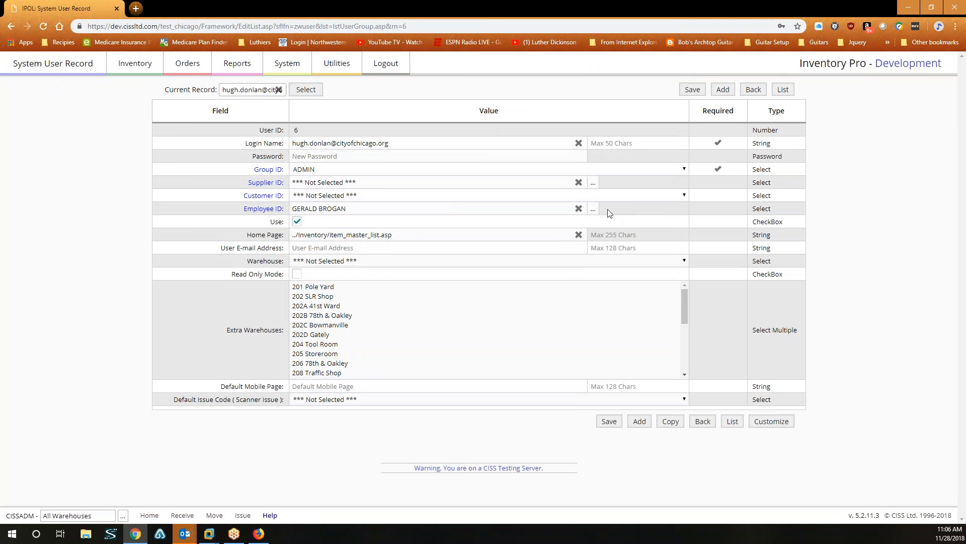
Check the Employee ID lookup without changing it, then save the new user record.
{"action": "left_click", "coordinate": [593, 208]}
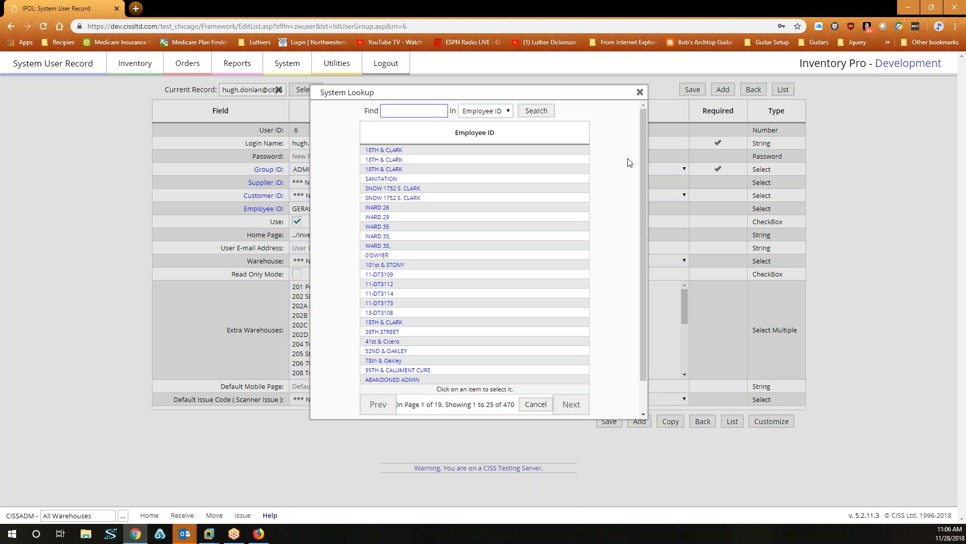
{"action": "scroll", "coordinate": [647, 166], "scroll_direction": "down", "scroll_amount": 1}
{"action": "scroll", "coordinate": [657, 156], "scroll_direction": "up", "scroll_amount": 1}
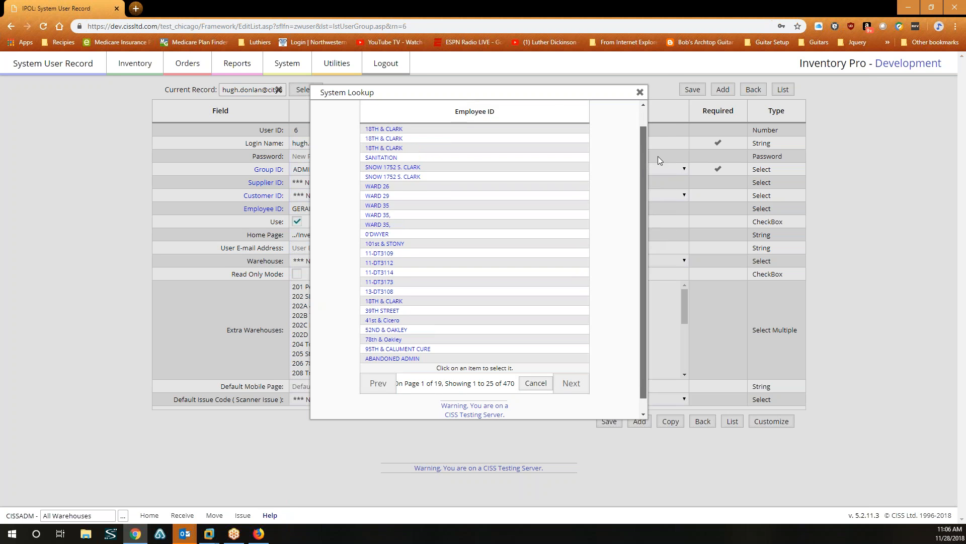
{"action": "scroll", "coordinate": [652, 156], "scroll_direction": "down", "scroll_amount": 1}
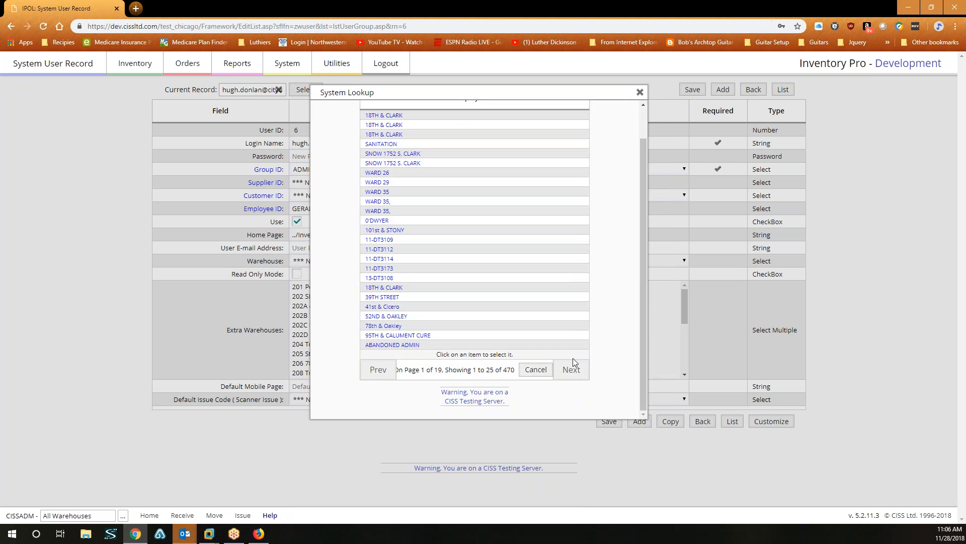
{"action": "left_click", "coordinate": [536, 369]}
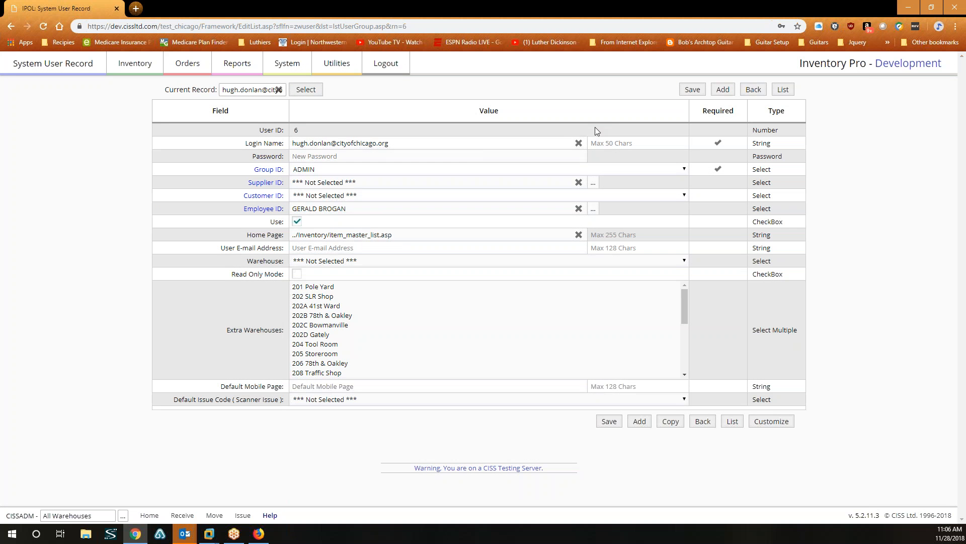
{"action": "left_click", "coordinate": [691, 89]}
Set and save a password for User ID 6.
{"action": "left_click", "coordinate": [378, 156]}
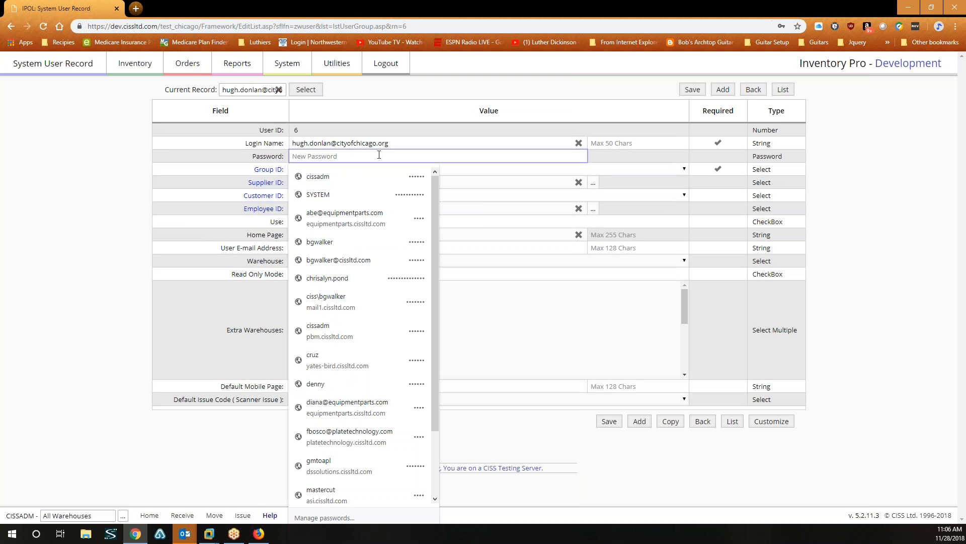
{"action": "type", "text": "••••••"}
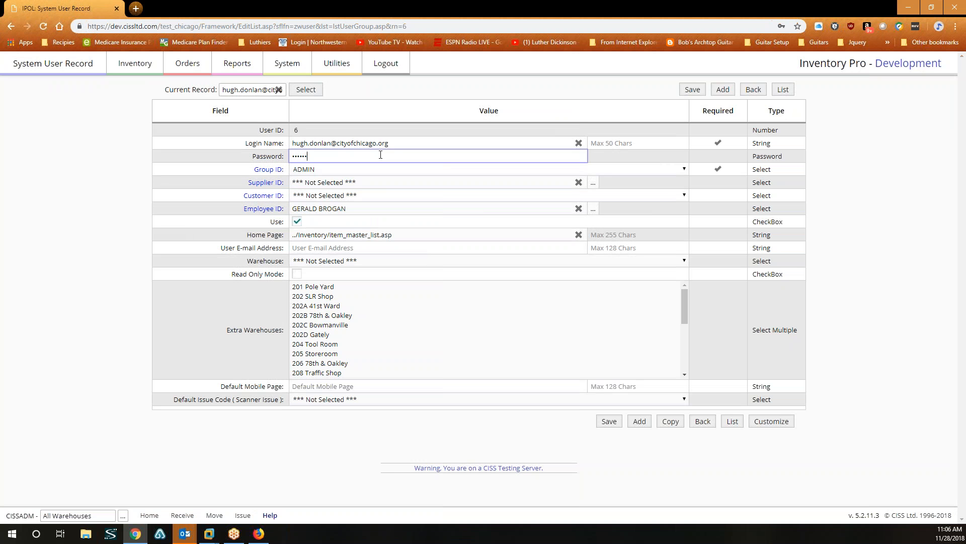
{"action": "left_click", "coordinate": [609, 421]}
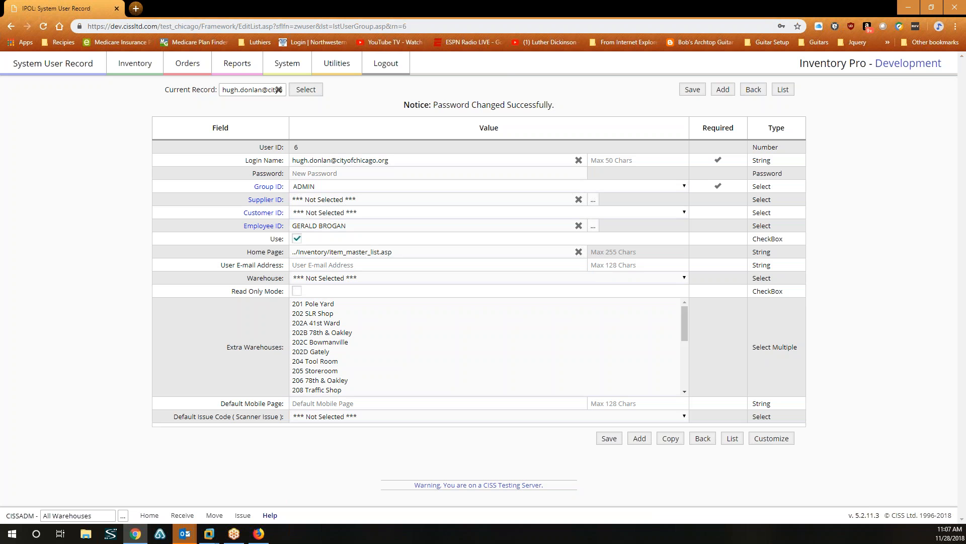
{"action": "left_click", "coordinate": [295, 64]}
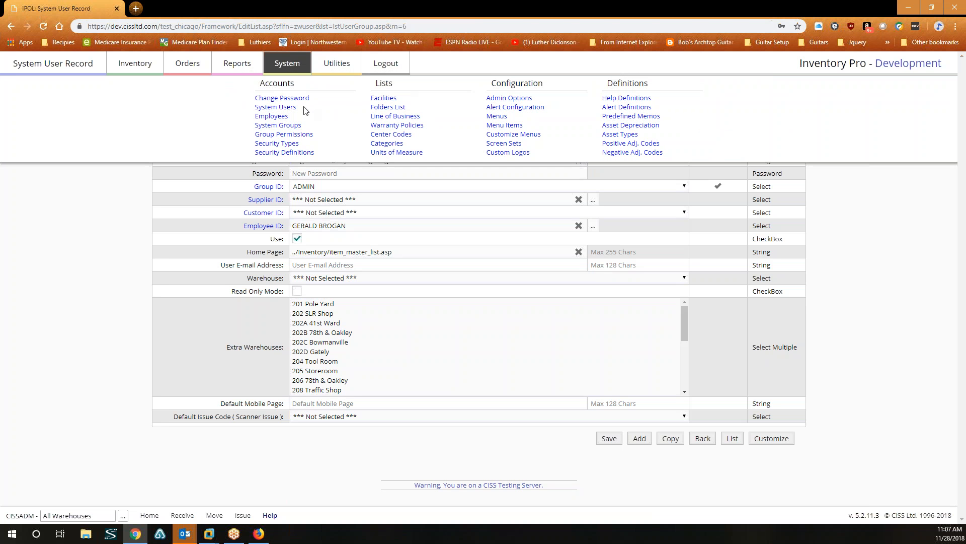
Review the System Users and Employees lists, returning to the user list showing six ADMIN users.
{"action": "left_click", "coordinate": [286, 101]}
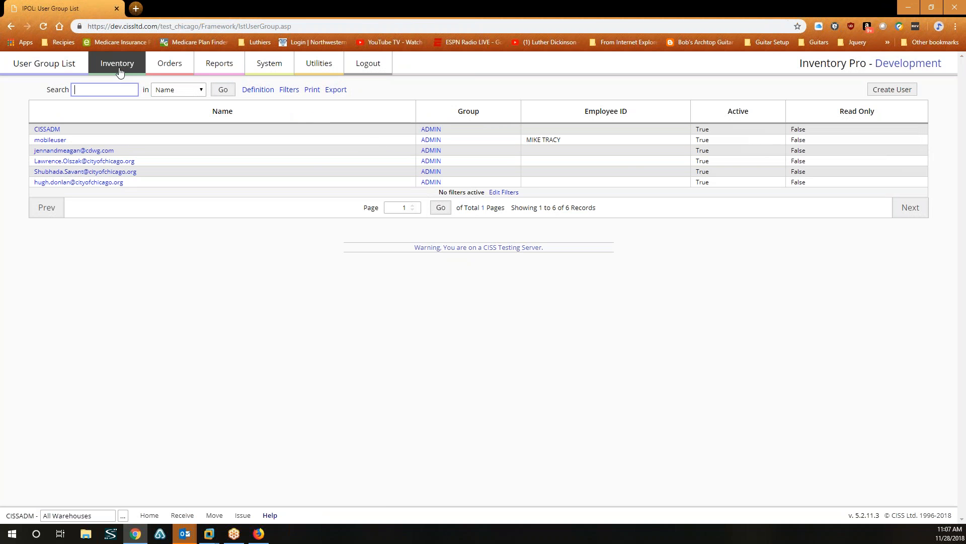
{"action": "left_click", "coordinate": [280, 67]}
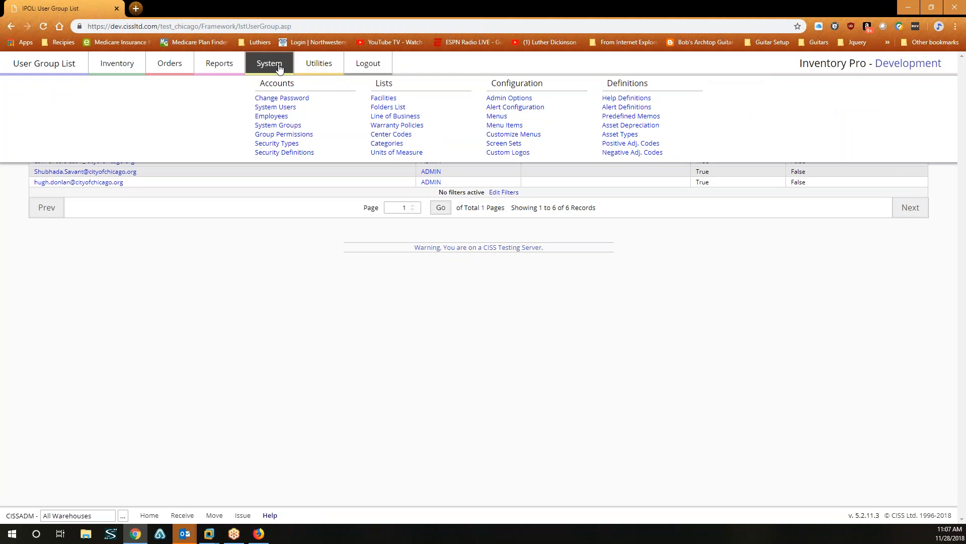
{"action": "left_click", "coordinate": [268, 116]}
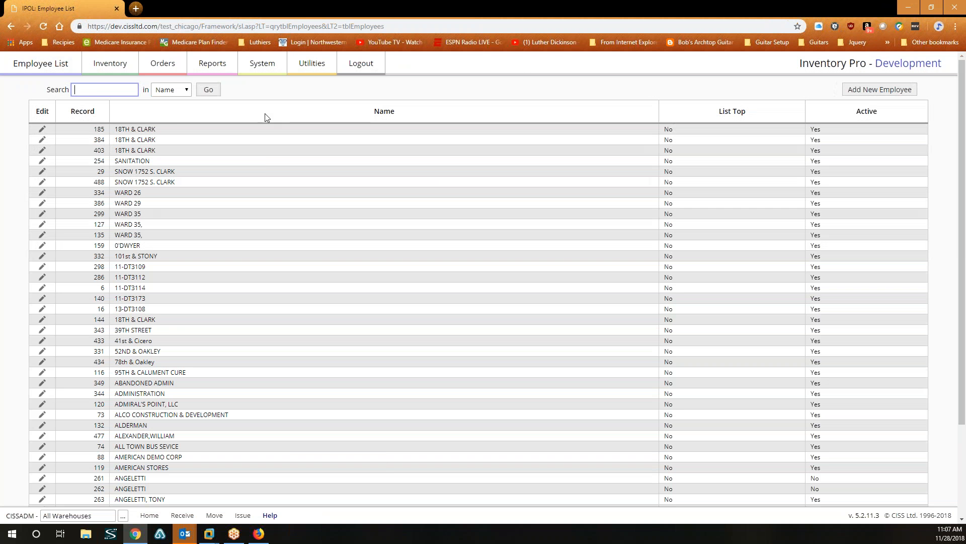
{"action": "scroll", "coordinate": [271, 164], "scroll_direction": "down", "scroll_amount": 3}
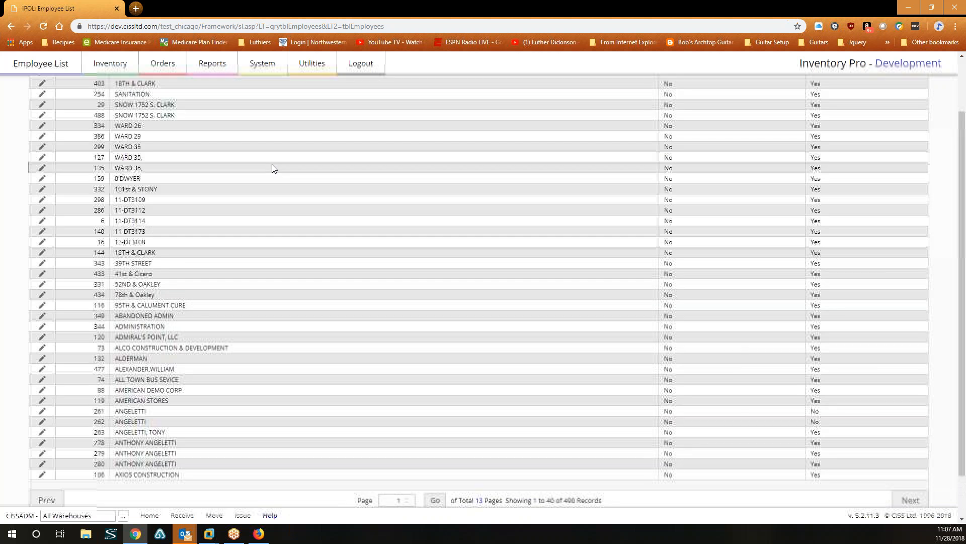
{"action": "scroll", "coordinate": [272, 164], "scroll_direction": "up", "scroll_amount": 3}
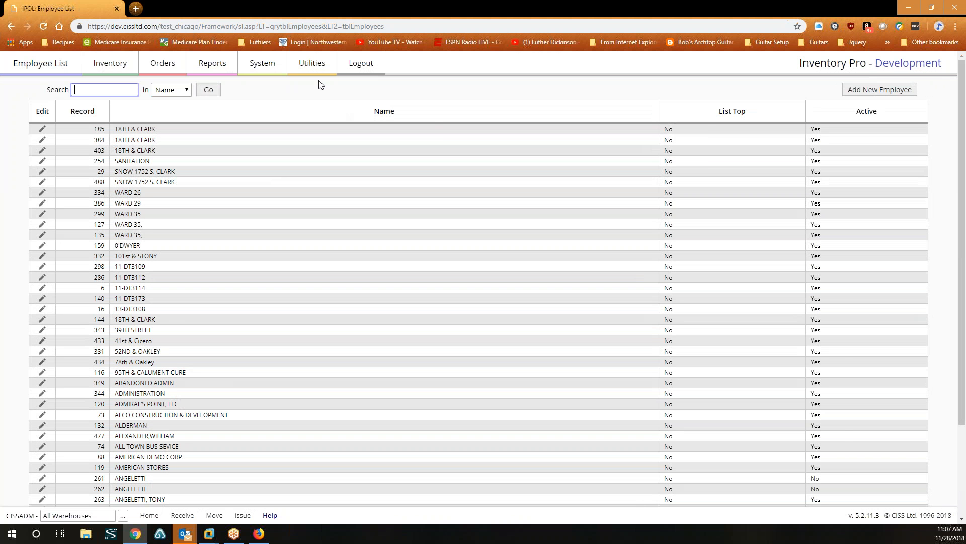
{"action": "left_click", "coordinate": [11, 26]}
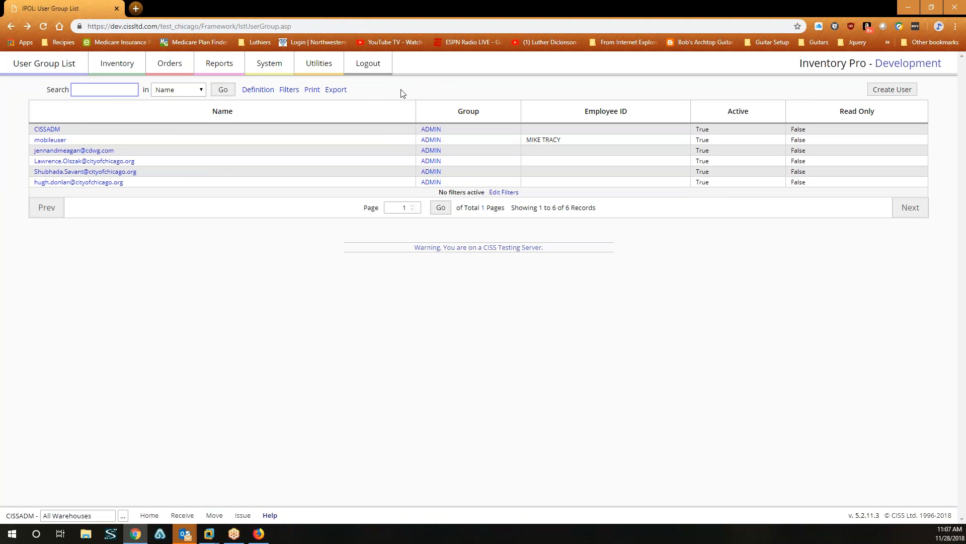
Copy the new user's record and enter a second new user's e-mail as login name.
{"action": "left_click", "coordinate": [89, 183]}
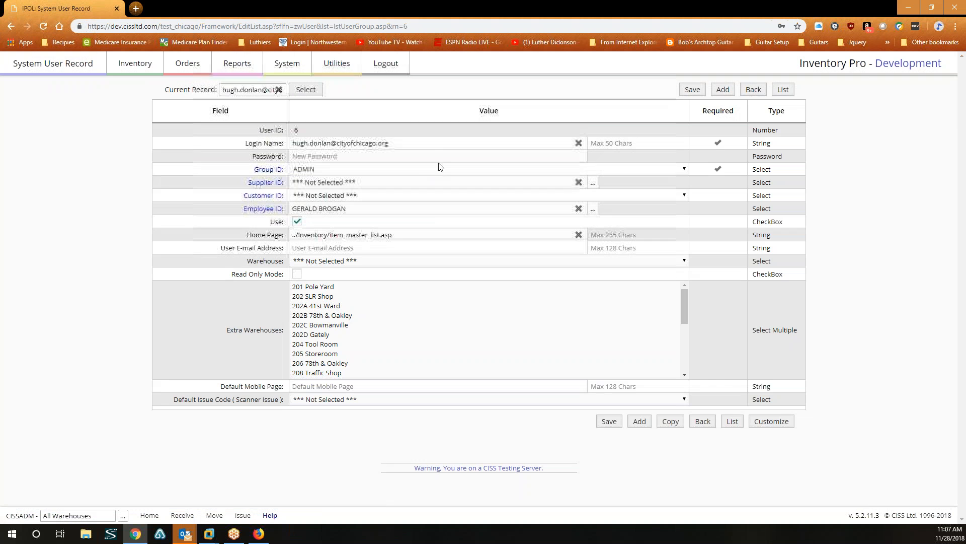
{"action": "left_click", "coordinate": [671, 421]}
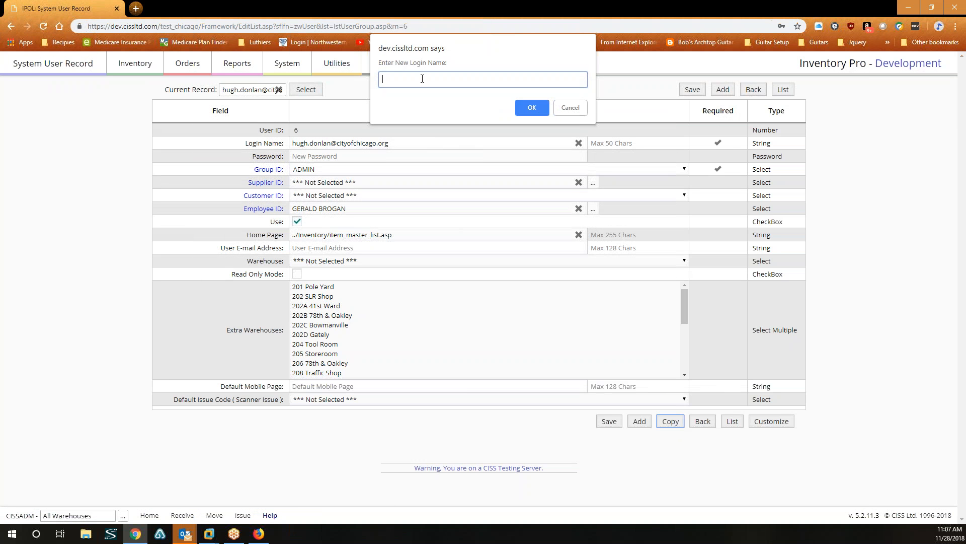
Create copied User ID 7, save its password, and start another copy.
{"action": "left_click", "coordinate": [532, 108]}
{"action": "left_click", "coordinate": [359, 157]}
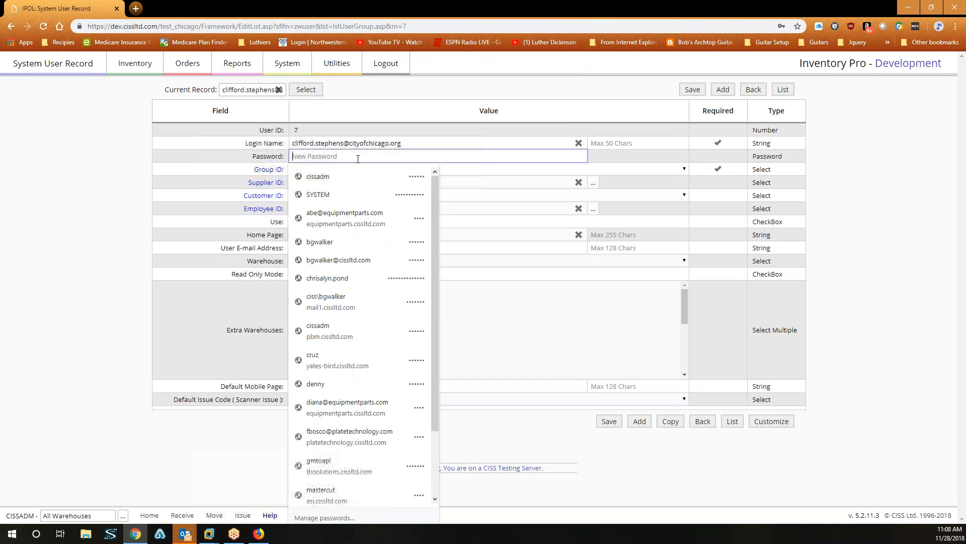
{"action": "type", "text": "••••••"}
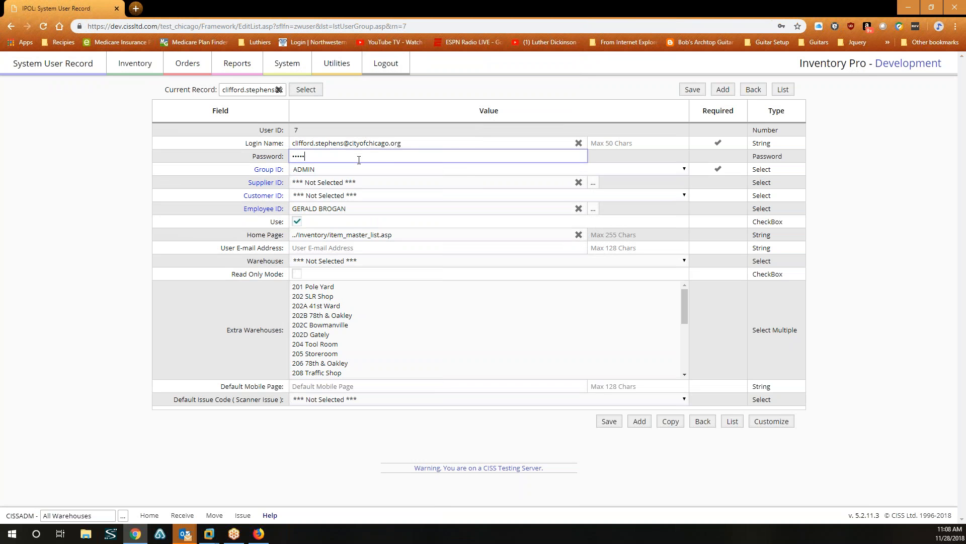
{"action": "left_click", "coordinate": [693, 89]}
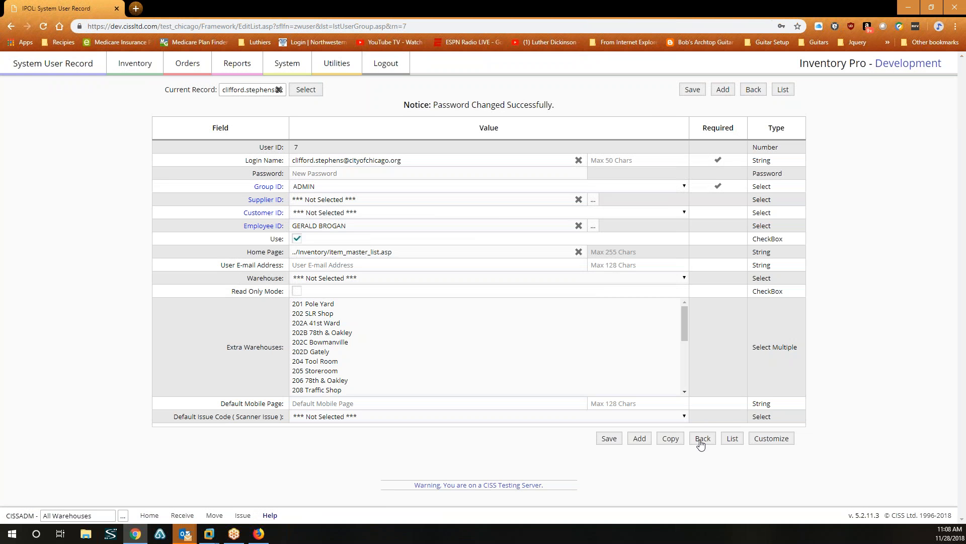
{"action": "left_click", "coordinate": [671, 439]}
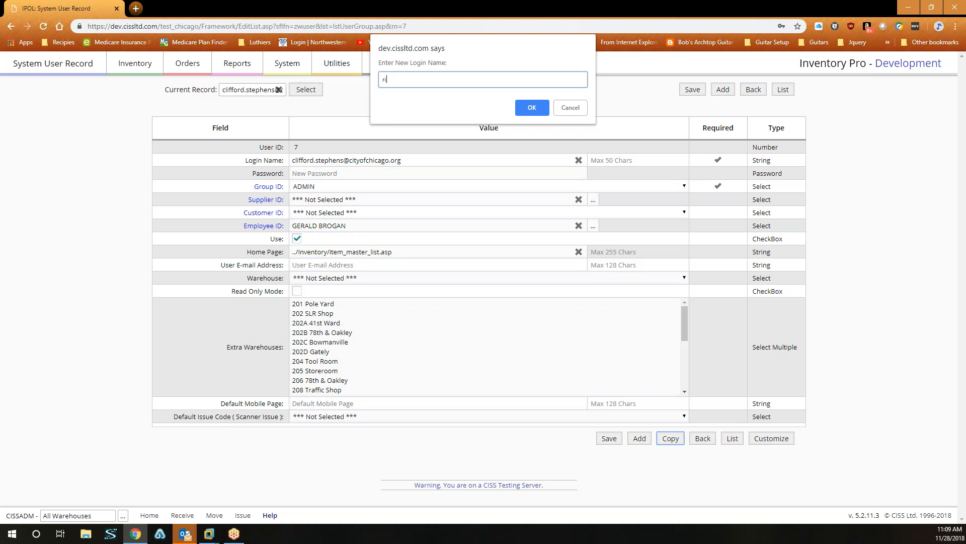
Enter a third new user's e-mail as login name to create copied User ID 8.
{"action": "left_click", "coordinate": [532, 107]}
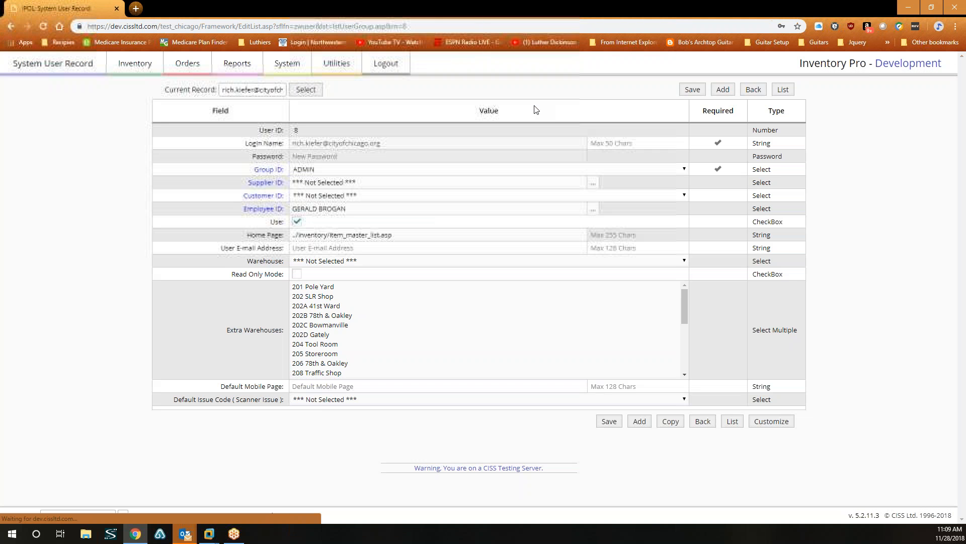
Set and save User ID 8's password, then log out of Inventory Pro.
{"action": "left_click", "coordinate": [335, 157]}
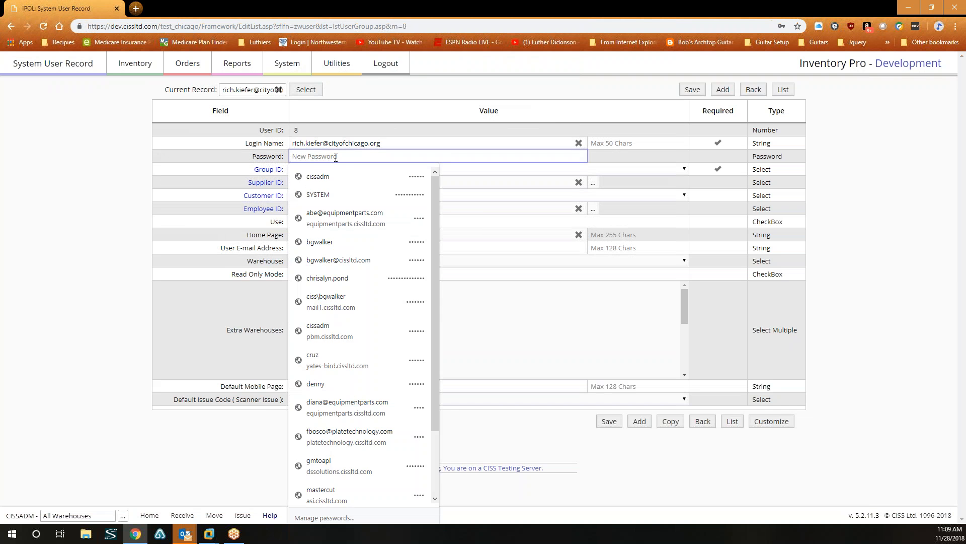
{"action": "type", "text": "abcdef"}
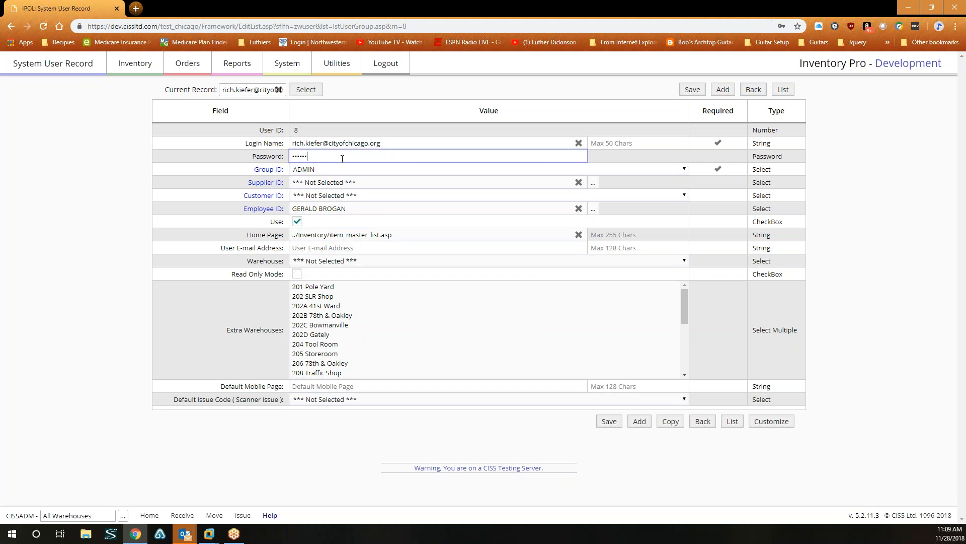
{"action": "left_click", "coordinate": [695, 93]}
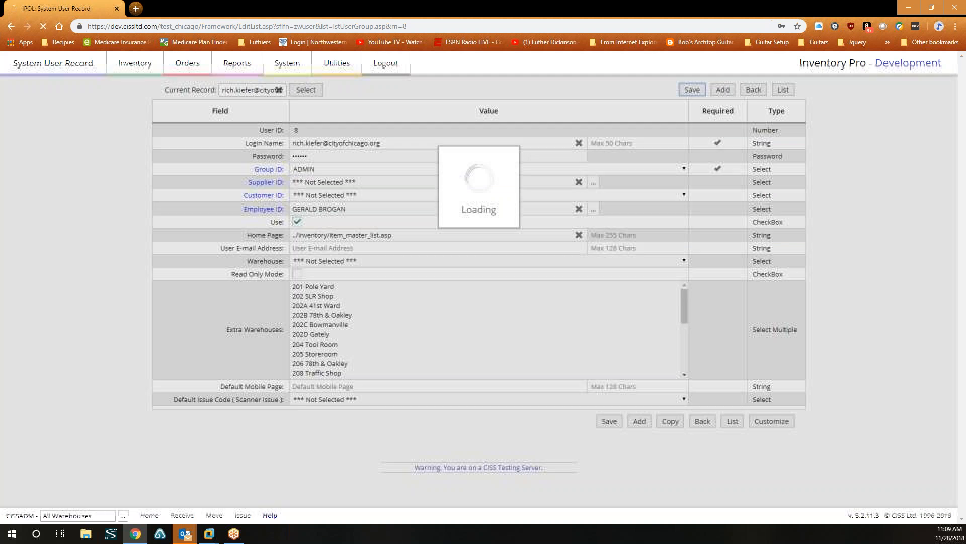
{"action": "left_click", "coordinate": [388, 65]}
Log back in as the first new user with their e-mail login and password.
{"action": "left_click", "coordinate": [524, 141]}
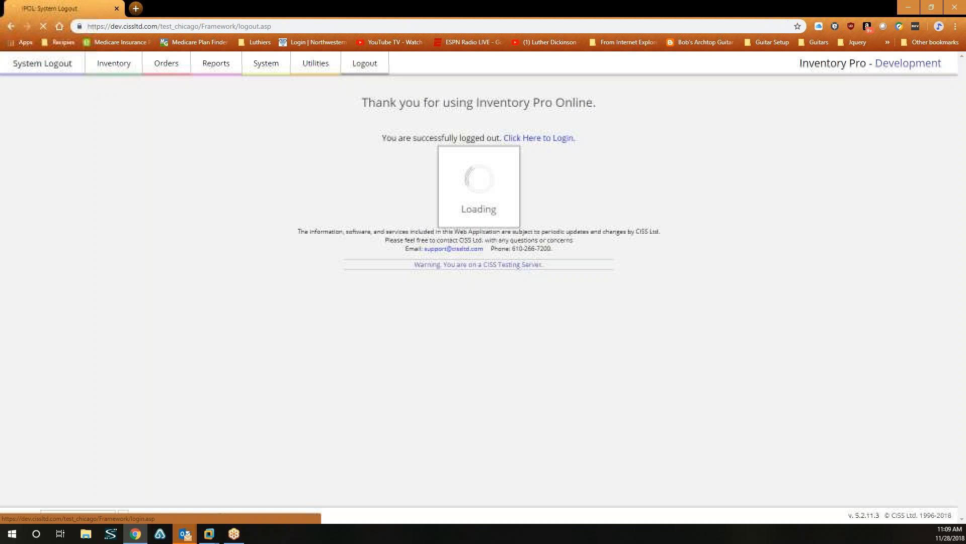
{"action": "double_click", "coordinate": [499, 212]}
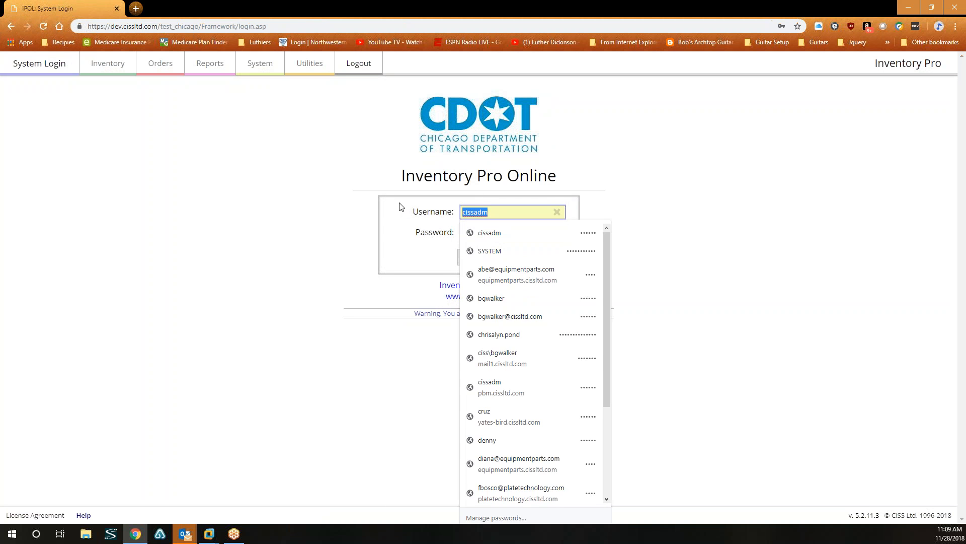
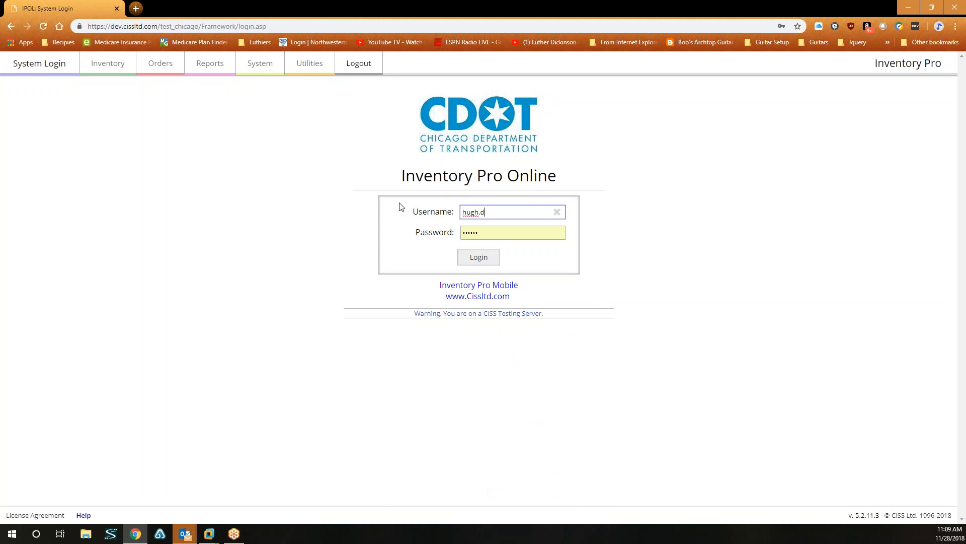
{"action": "key", "text": "Tab"}
{"action": "type", "text": "••••••"}
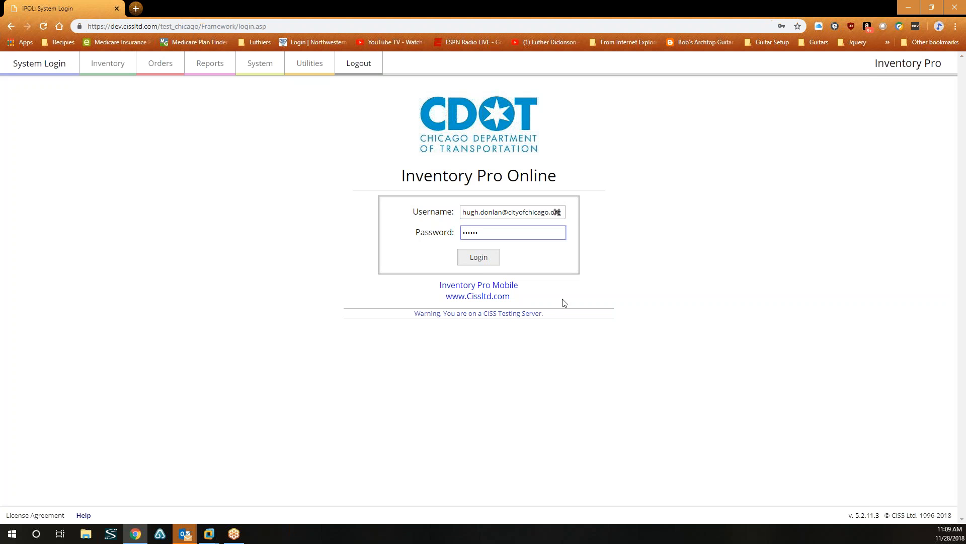
{"action": "left_click", "coordinate": [477, 258]}
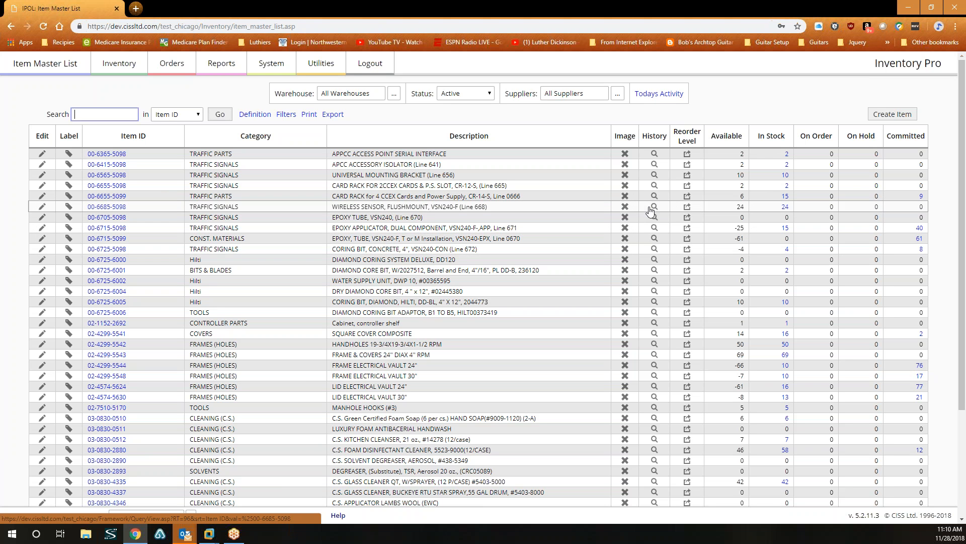
Bring up the System User Record for the logged-in ADMIN user, user ID 6.
{"action": "left_click", "coordinate": [274, 66]}
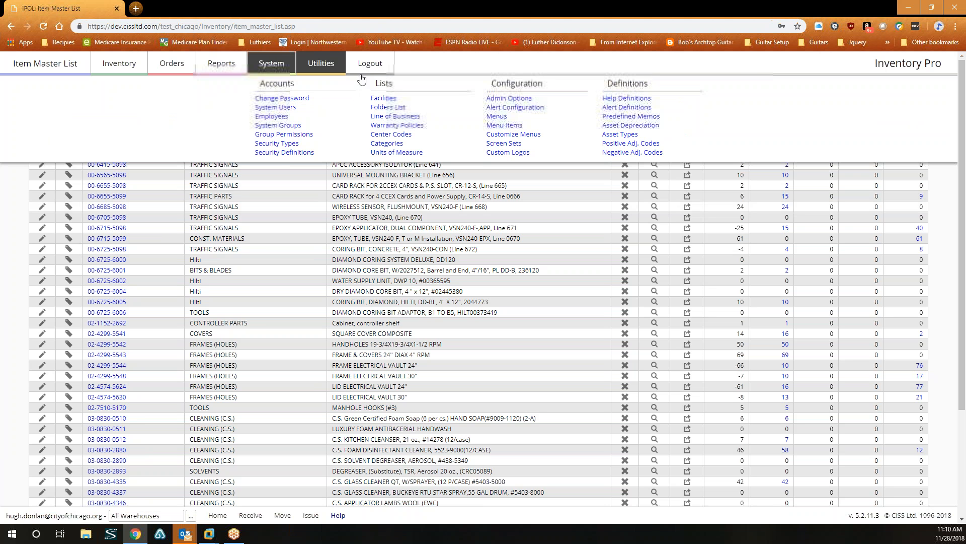
{"action": "left_click", "coordinate": [290, 109]}
{"action": "left_click", "coordinate": [87, 184]}
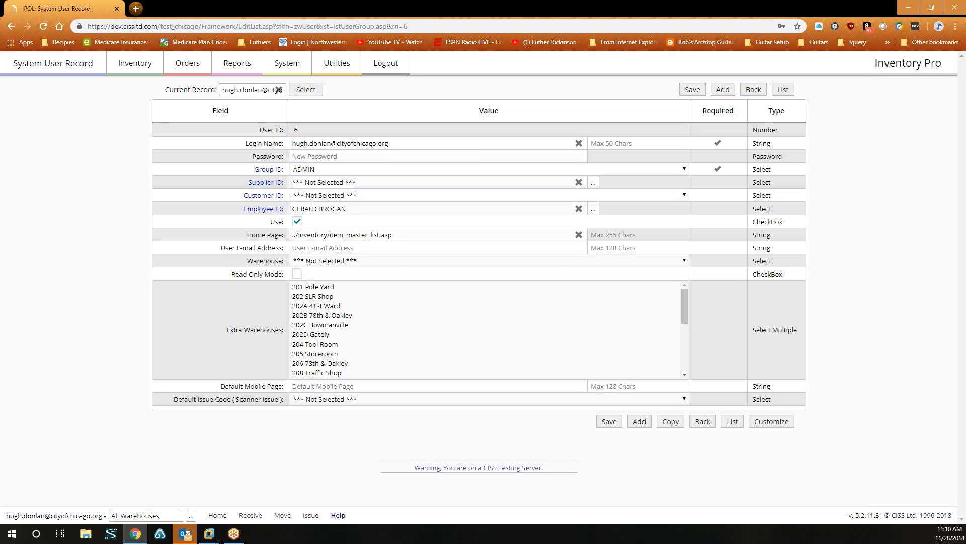
{"action": "left_click", "coordinate": [288, 65]}
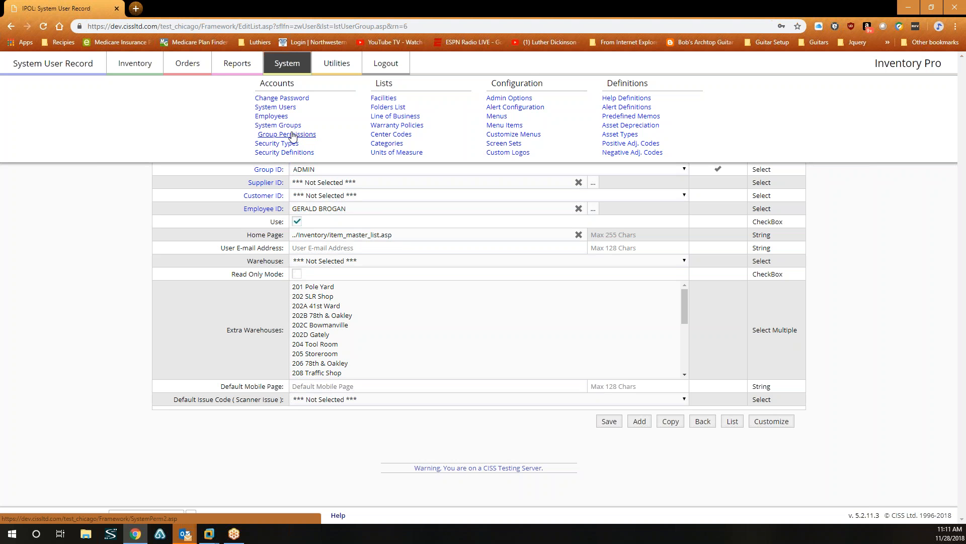
Show the Work Orders group permissions for the EMPLOYEE group.
{"action": "left_click", "coordinate": [291, 135]}
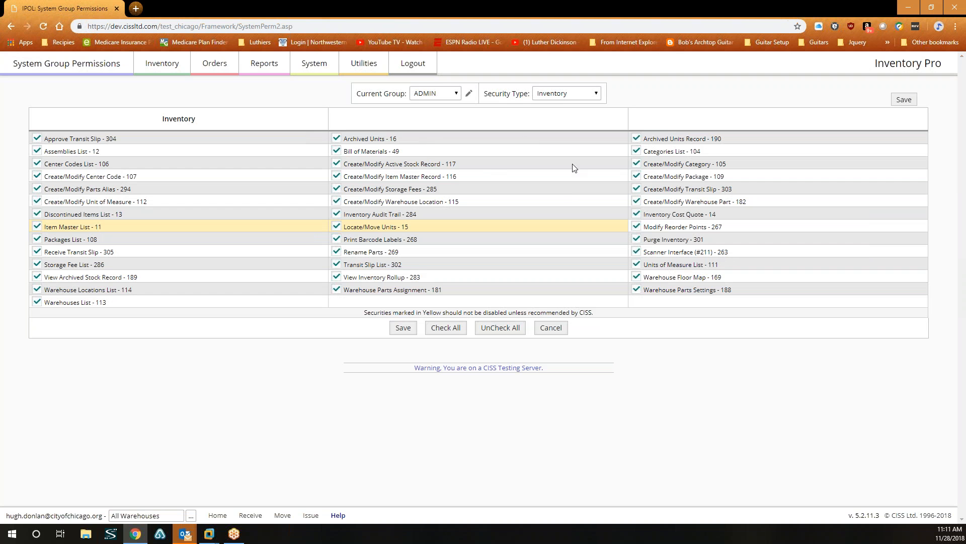
{"action": "left_click", "coordinate": [586, 98]}
{"action": "left_click", "coordinate": [586, 99]}
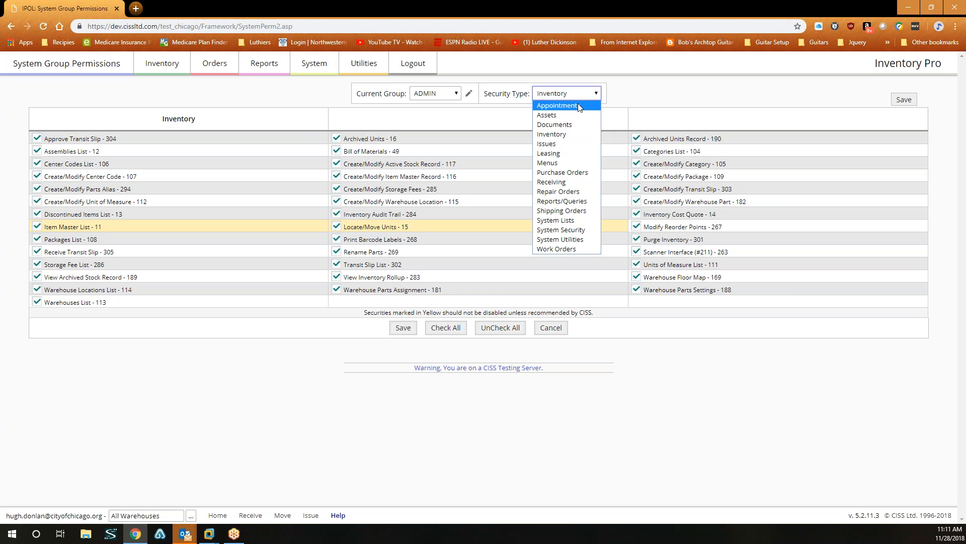
{"action": "left_click", "coordinate": [567, 248]}
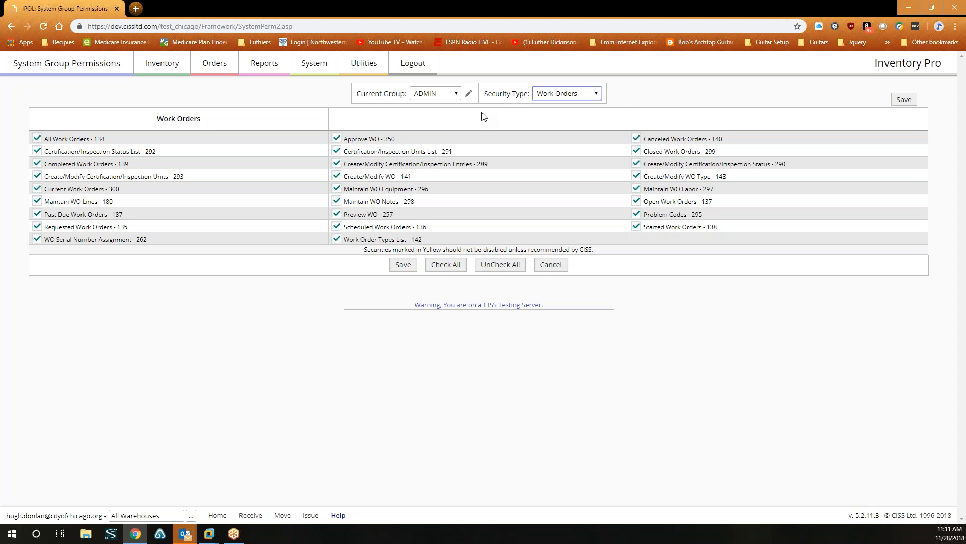
{"action": "left_click", "coordinate": [455, 93]}
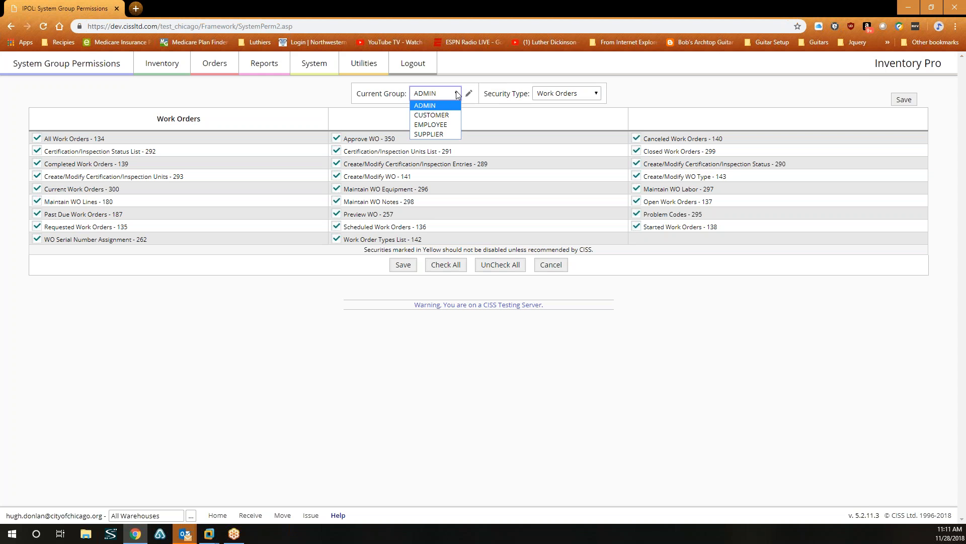
{"action": "left_click", "coordinate": [442, 124]}
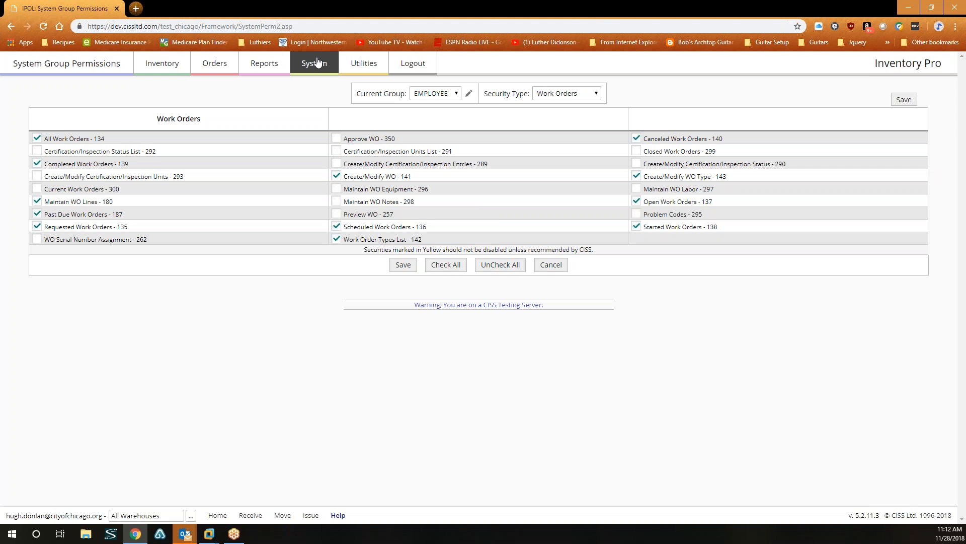
Review the ADMIN group's report permissions, then return to the Item Master List.
{"action": "left_click", "coordinate": [263, 67]}
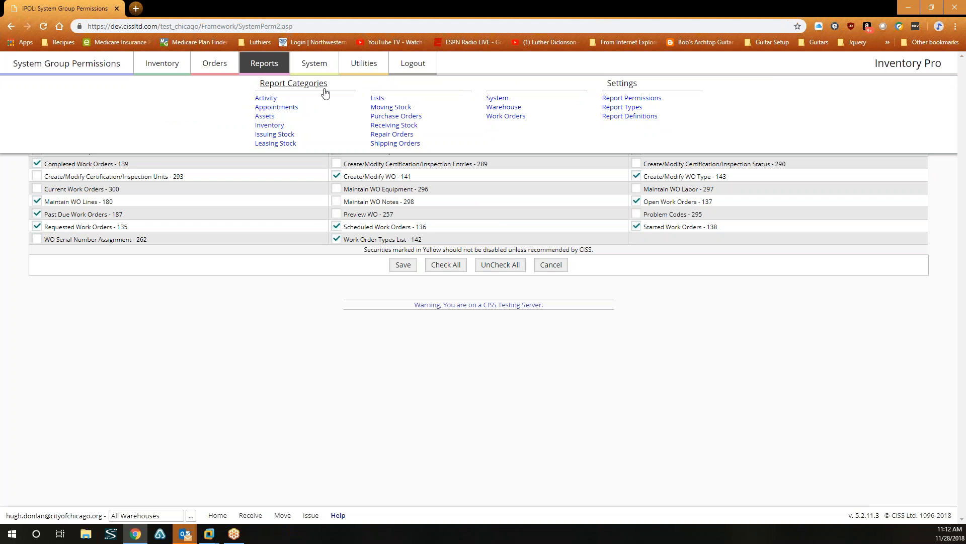
{"action": "left_click", "coordinate": [632, 98]}
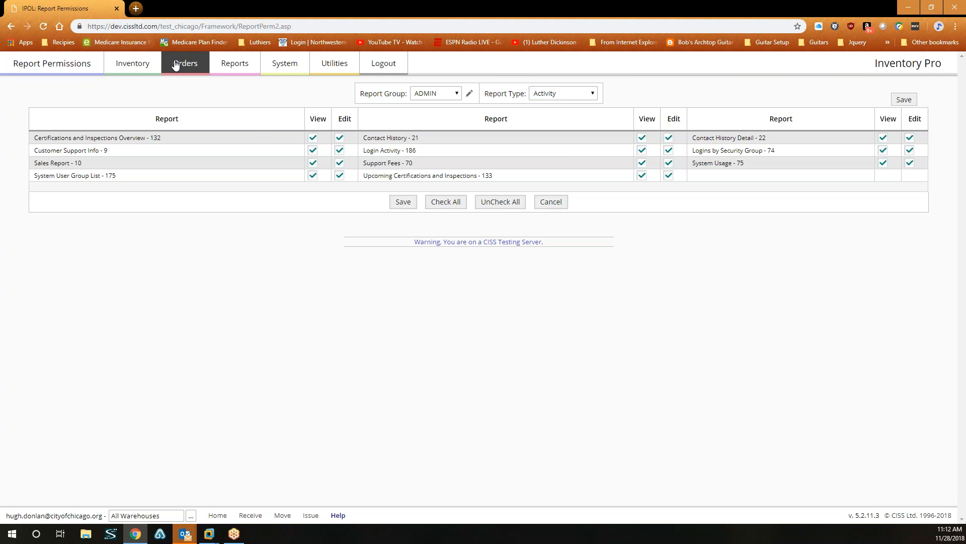
{"action": "mouse_move", "coordinate": [133, 63]}
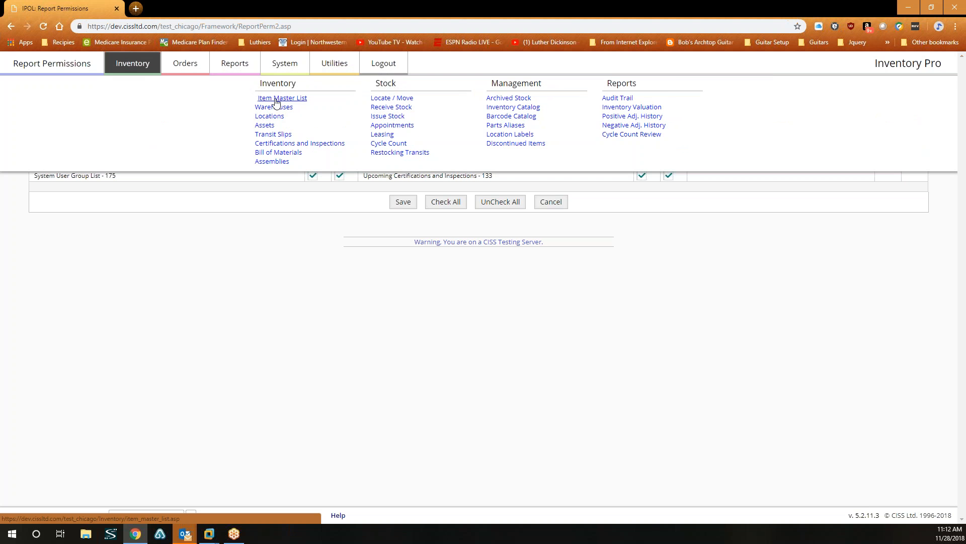
{"action": "left_click", "coordinate": [283, 97]}
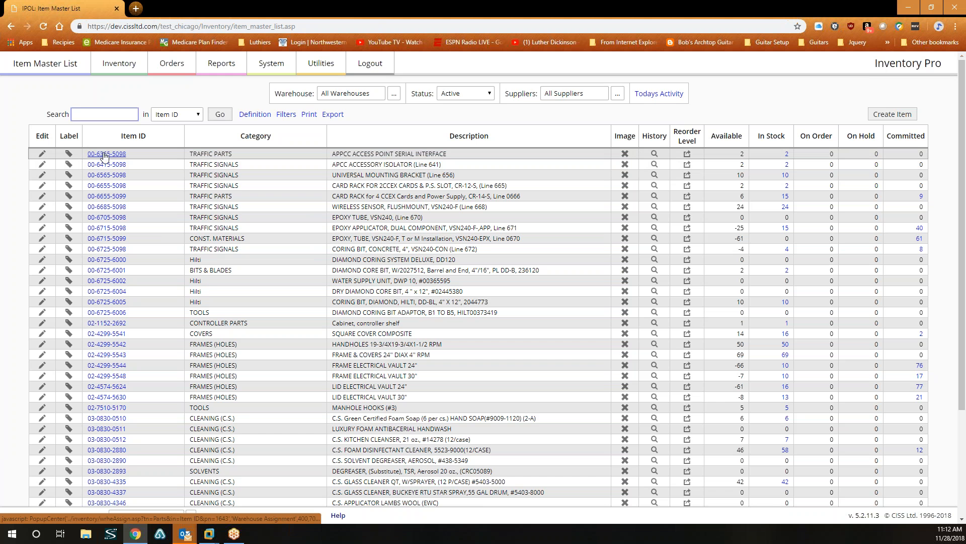
{"action": "left_click", "coordinate": [41, 154]}
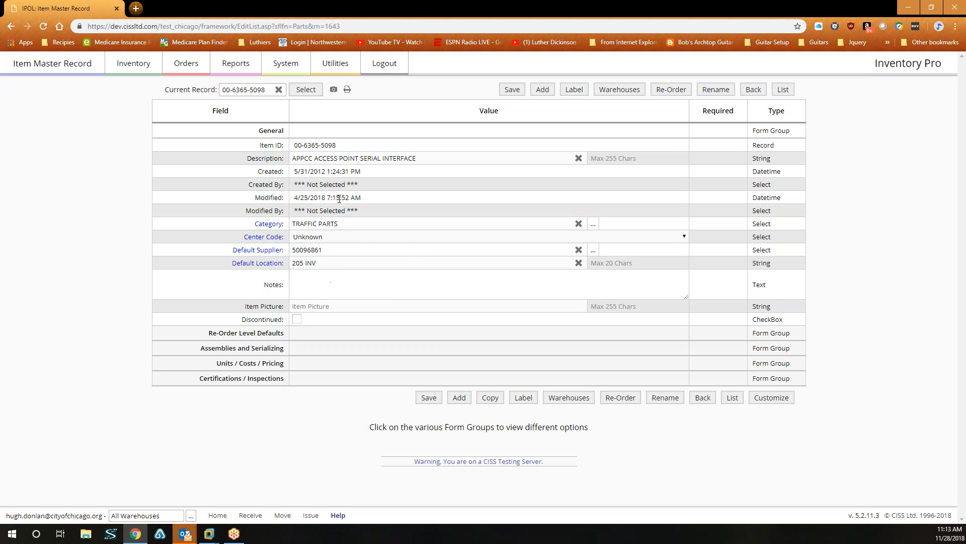
{"action": "left_click", "coordinate": [265, 337]}
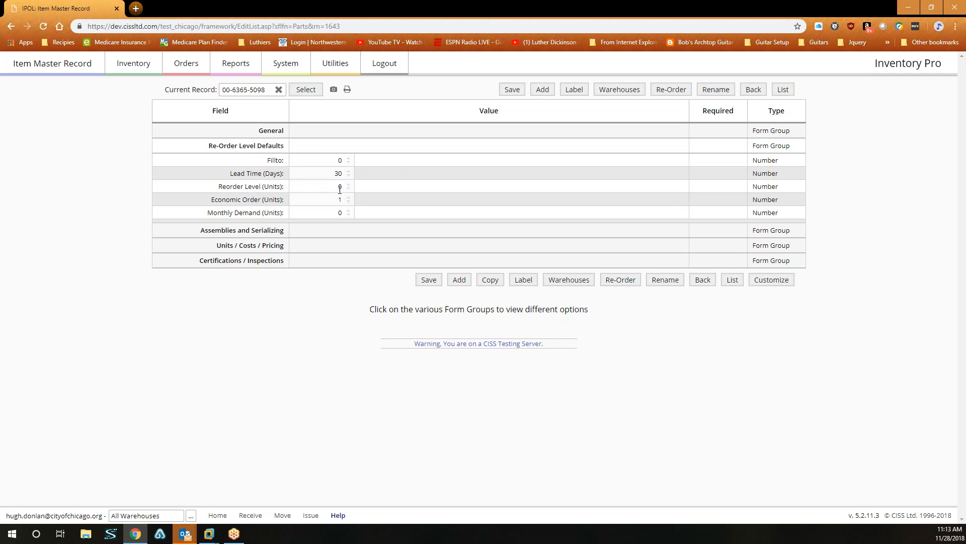
{"action": "mouse_move", "coordinate": [144, 70]}
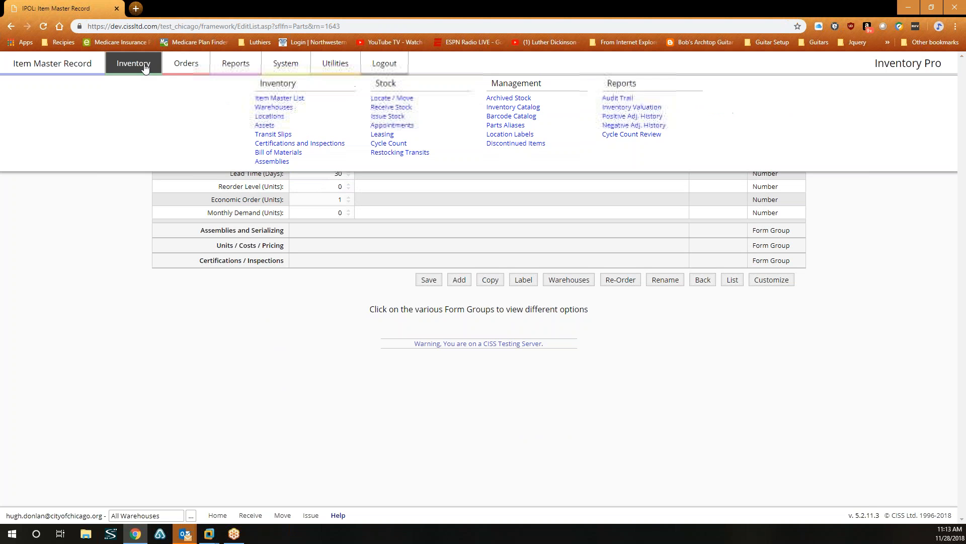
{"action": "left_click", "coordinate": [276, 97]}
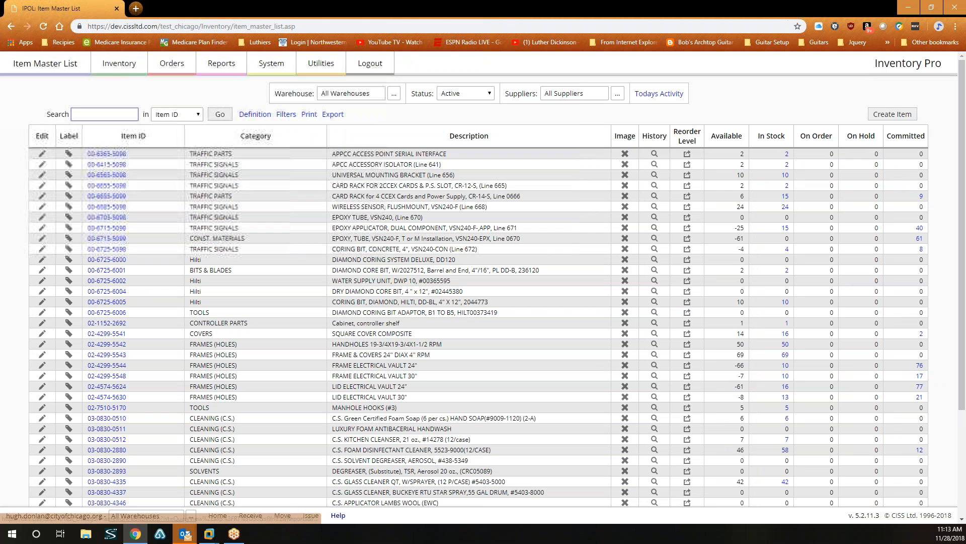
{"action": "left_click", "coordinate": [687, 154]}
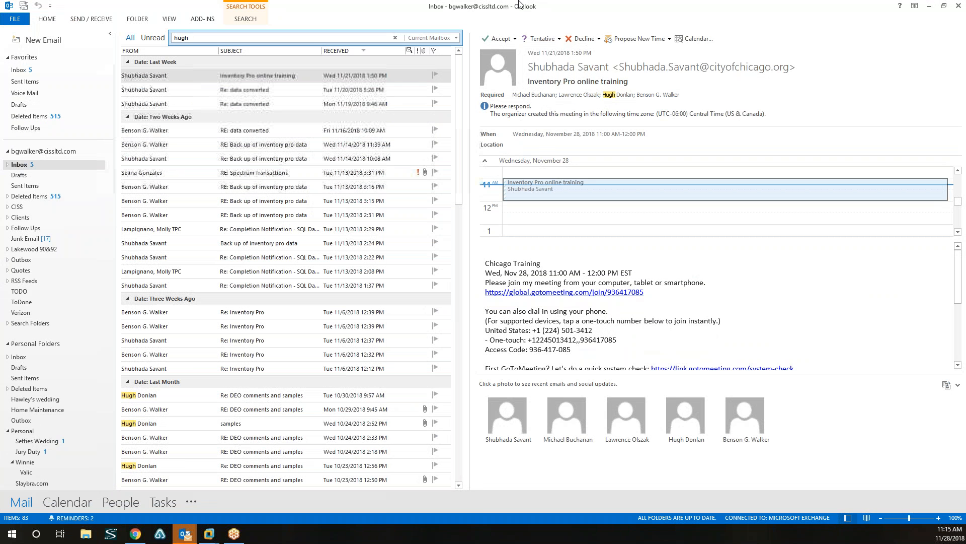
Shrink the Outlook window and switch back to Inventory Pro's re-order points page.
{"action": "double_click", "coordinate": [592, 9]}
{"action": "key", "text": "alt+Tab"}
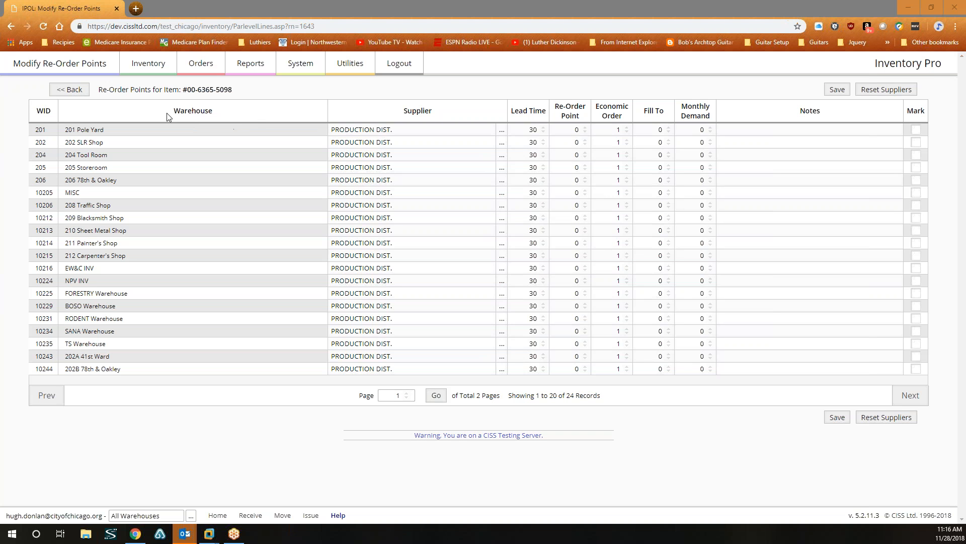
Go back to the Item Master List and bring up the System Admin Options page.
{"action": "left_click", "coordinate": [73, 91]}
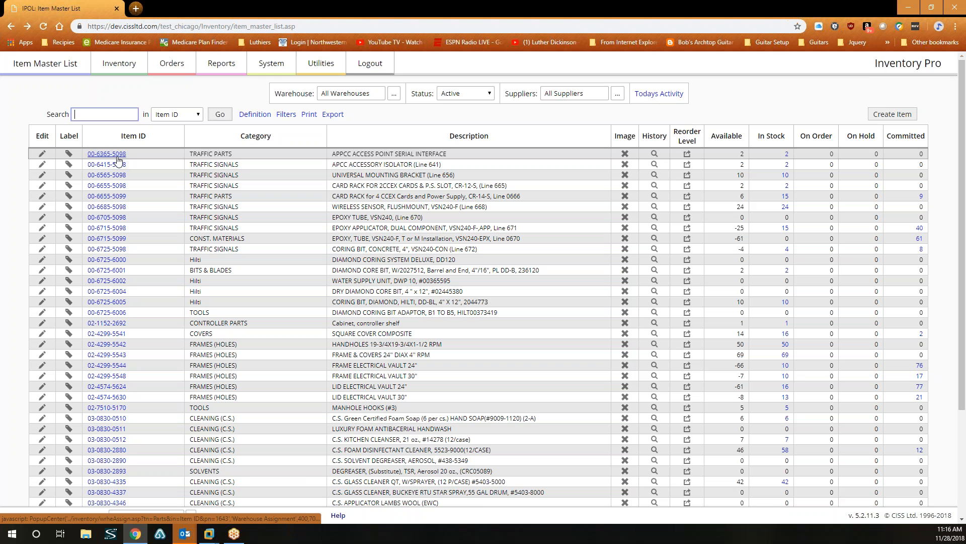
{"action": "left_click", "coordinate": [272, 65]}
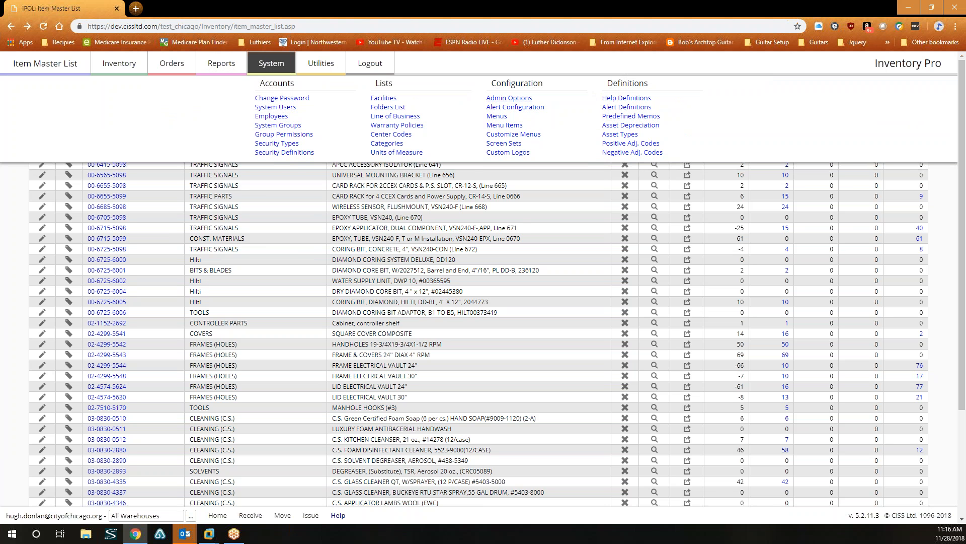
{"action": "left_click", "coordinate": [509, 97]}
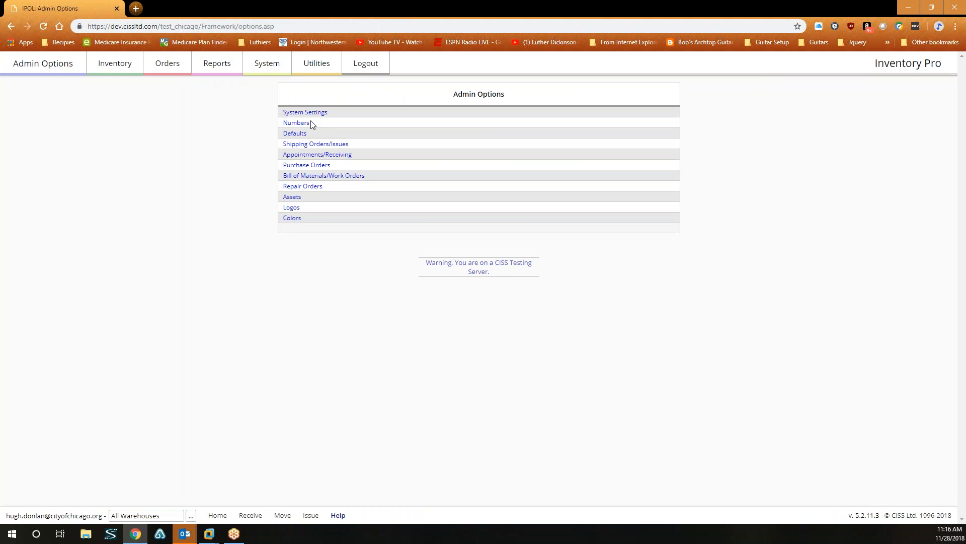
{"action": "left_click", "coordinate": [307, 113]}
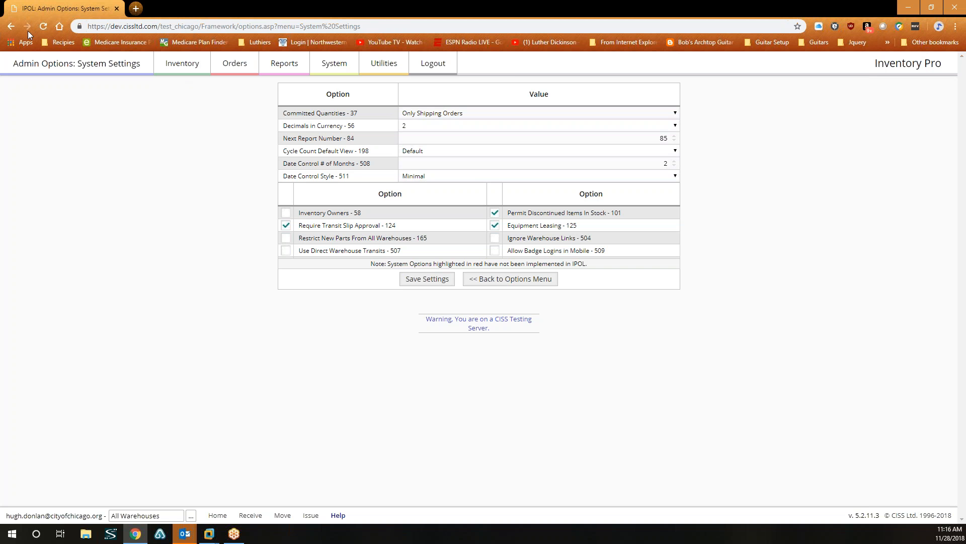
{"action": "left_click", "coordinate": [13, 25]}
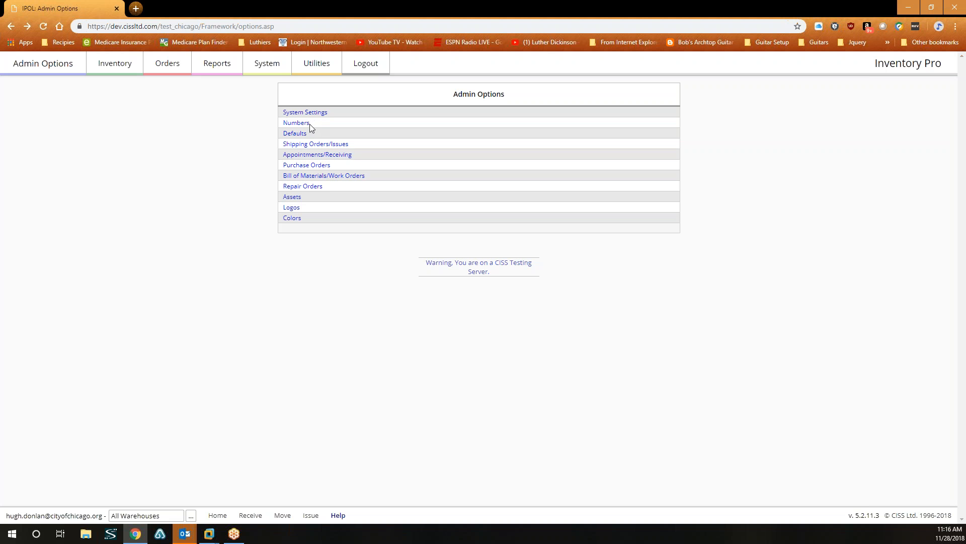
{"action": "left_click", "coordinate": [114, 63]}
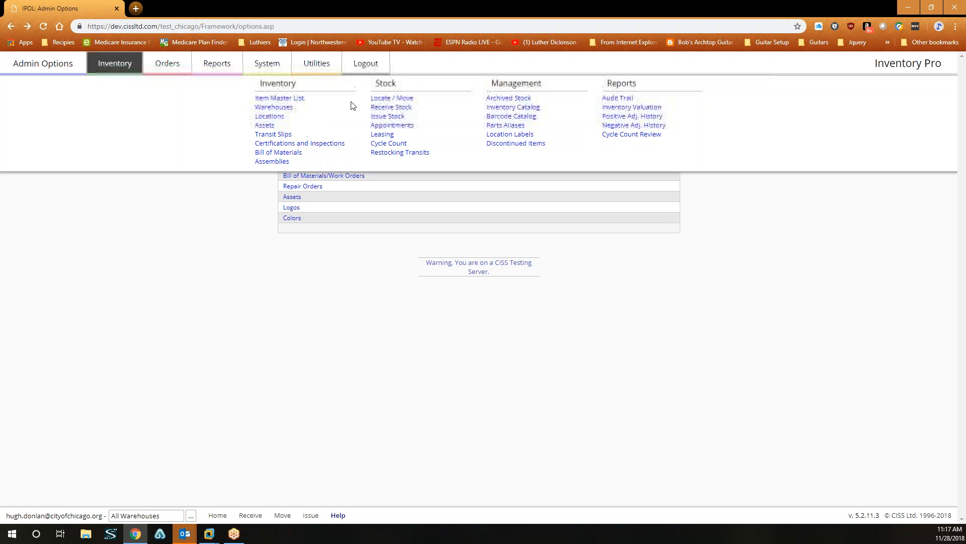
{"action": "left_click", "coordinate": [301, 98]}
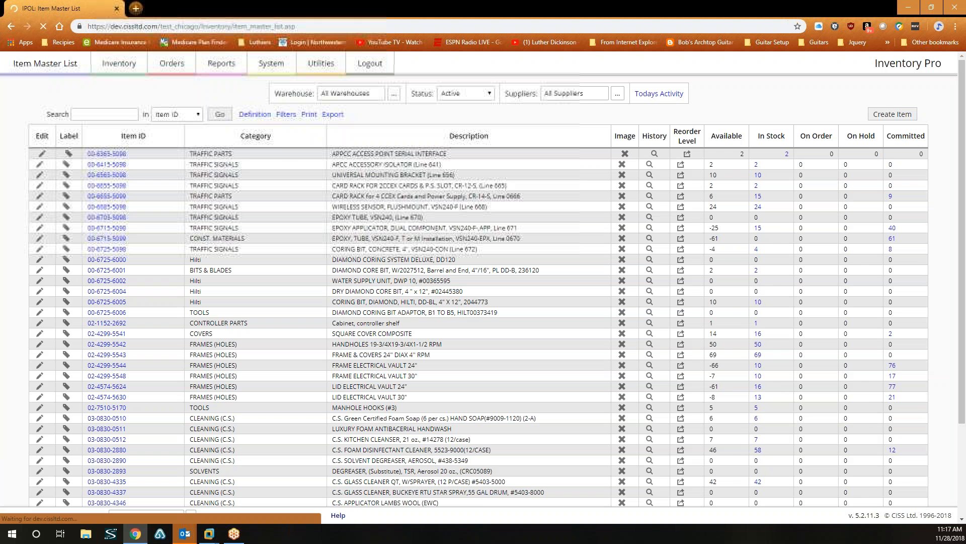
{"action": "left_click", "coordinate": [112, 155]}
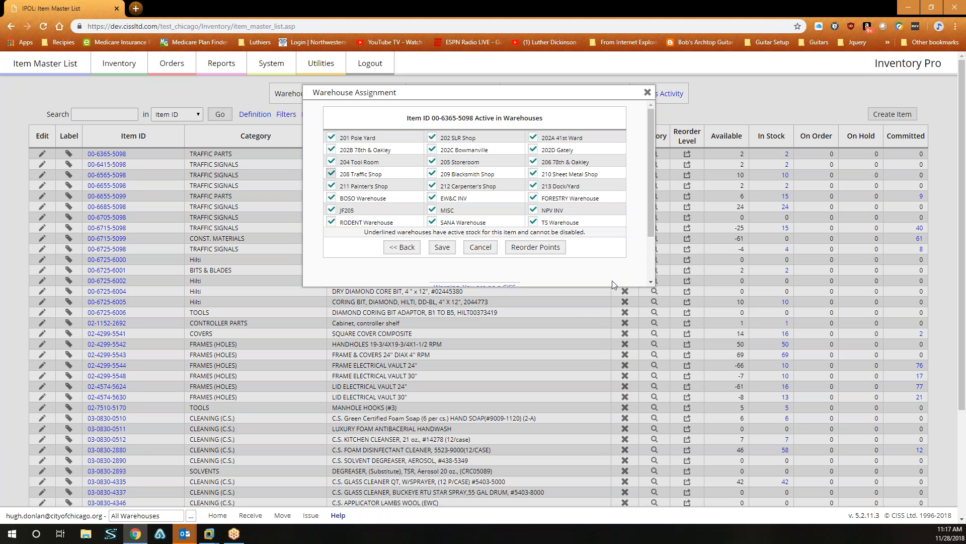
{"action": "mouse_move", "coordinate": [648, 173]}
{"action": "left_mouse_down"}
{"action": "mouse_move", "coordinate": [648, 221]}
{"action": "mouse_move", "coordinate": [650, 181]}
{"action": "left_mouse_up"}
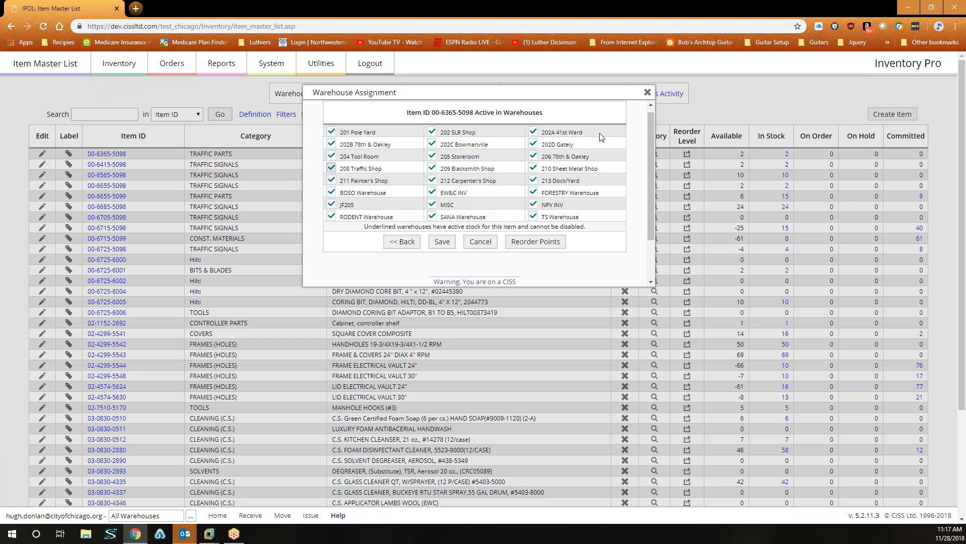
{"action": "left_click", "coordinate": [187, 98]}
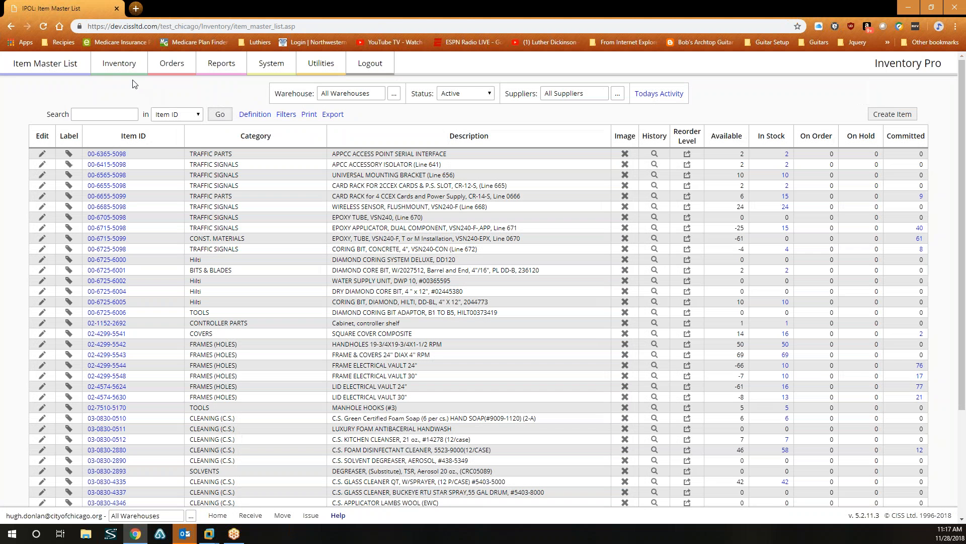
Read the Warehouses List report's full SQL definition, then return to the report list.
{"action": "left_click", "coordinate": [120, 68]}
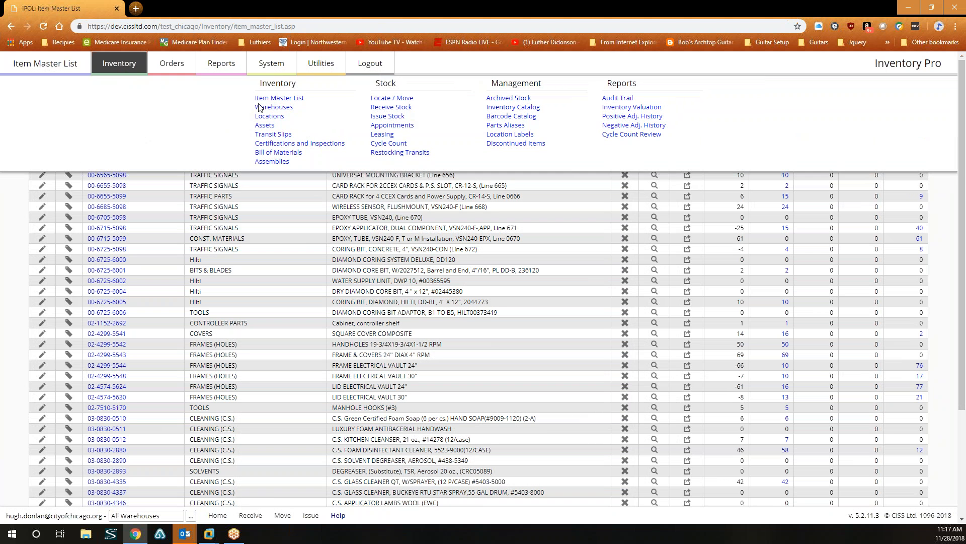
{"action": "left_click", "coordinate": [274, 108]}
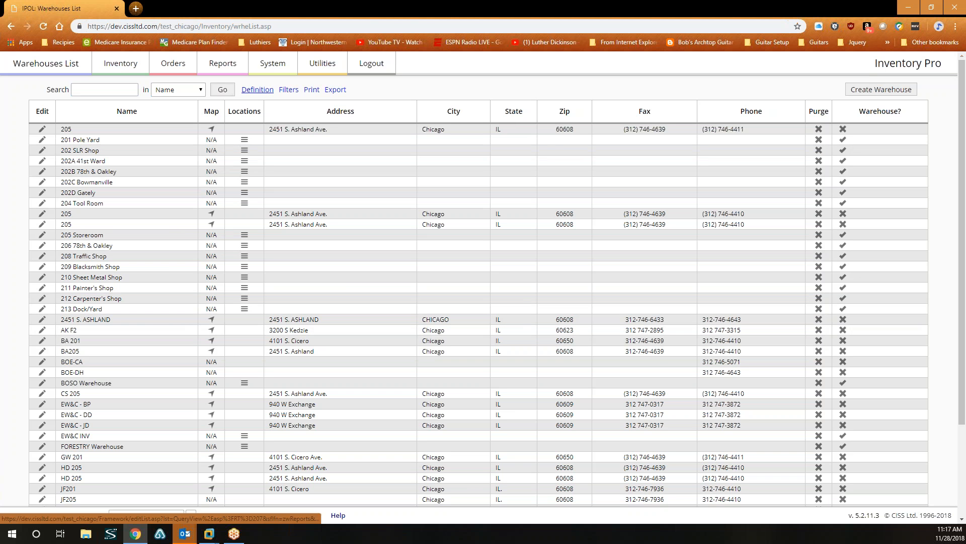
{"action": "left_click", "coordinate": [258, 90]}
{"action": "left_click_drag", "start_coordinate": [687, 188], "coordinate": [681, 369]}
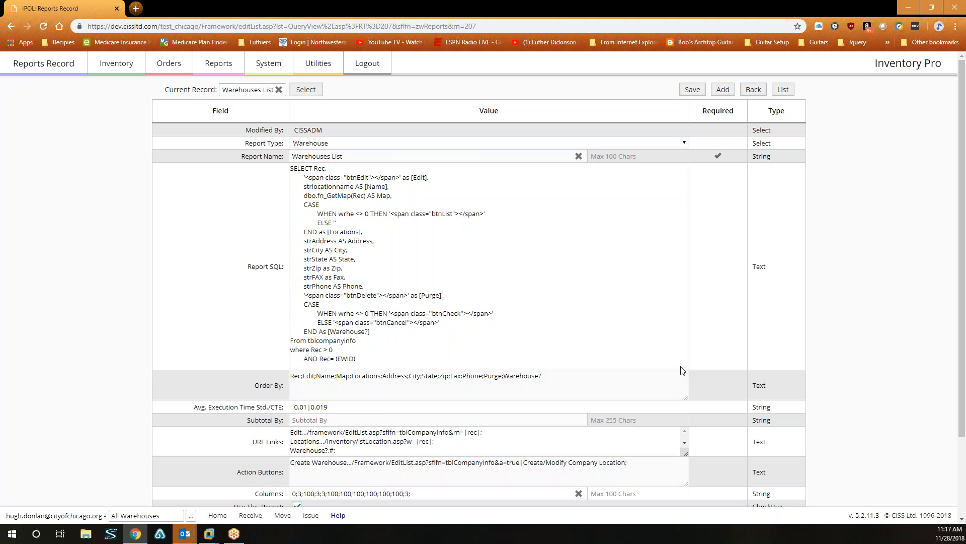
{"action": "left_click", "coordinate": [784, 90]}
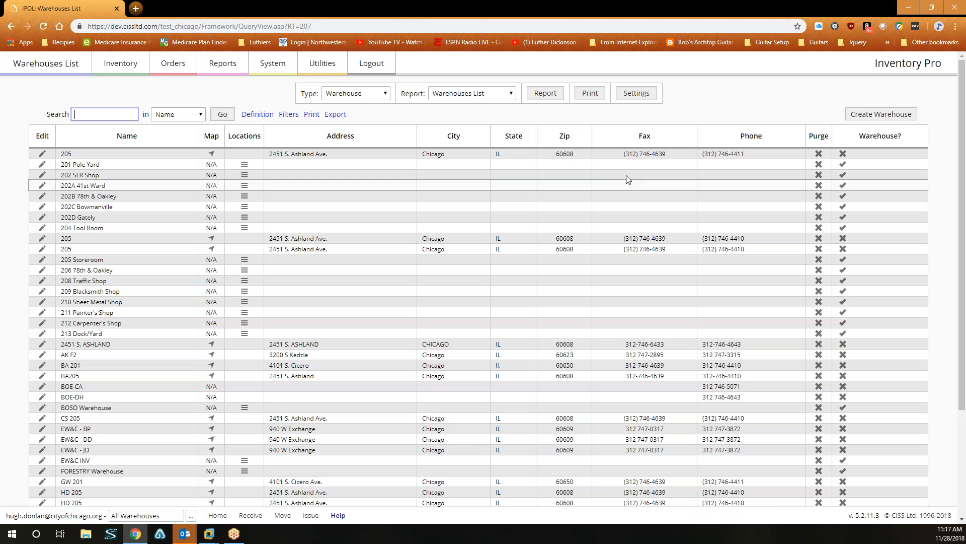
Edit location 205's Company Locations Record and toggle its Is a Warehouse setting.
{"action": "left_click", "coordinate": [43, 154]}
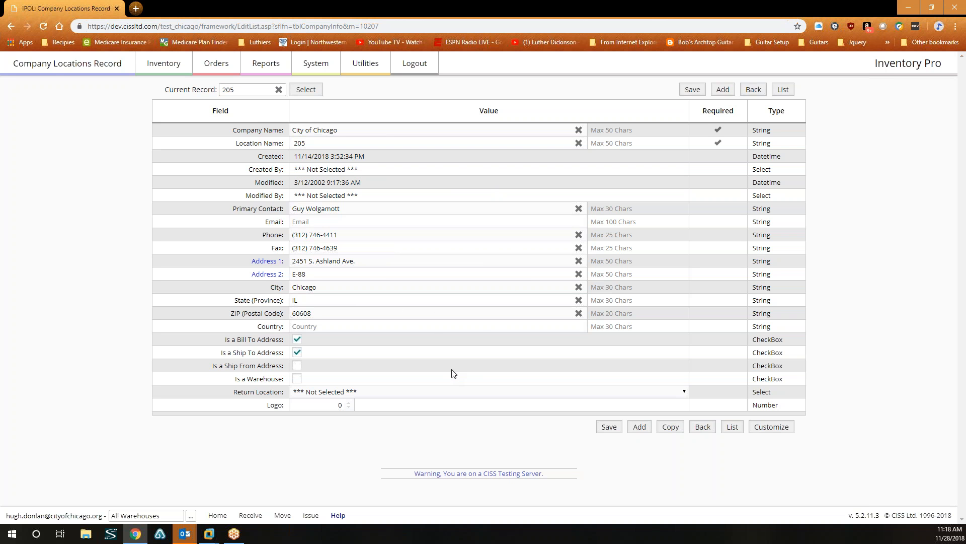
{"action": "left_click", "coordinate": [10, 28]}
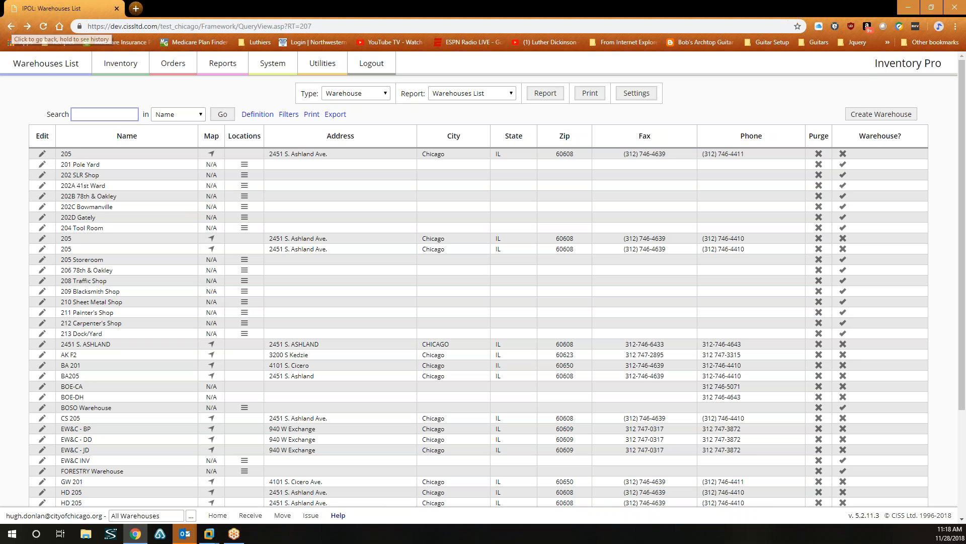
{"action": "left_click", "coordinate": [45, 155]}
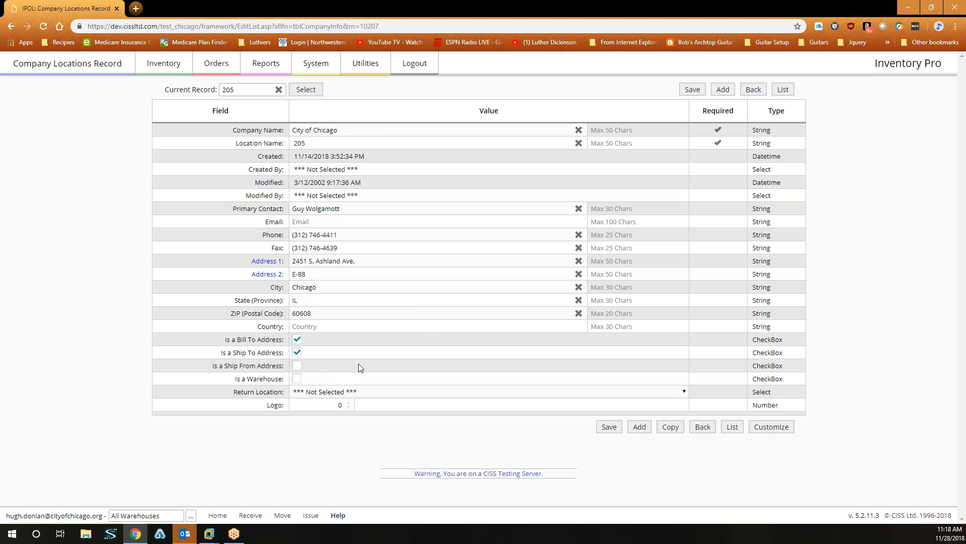
{"action": "left_click", "coordinate": [297, 380]}
Head to the Item Master List, leaving the location 205 changes unsaved.
{"action": "left_click", "coordinate": [168, 68]}
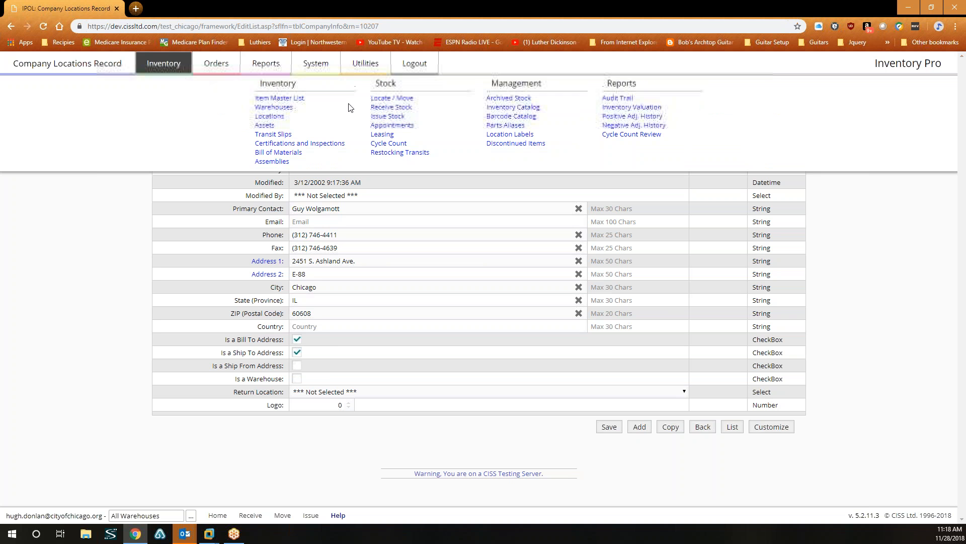
{"action": "left_click", "coordinate": [292, 98]}
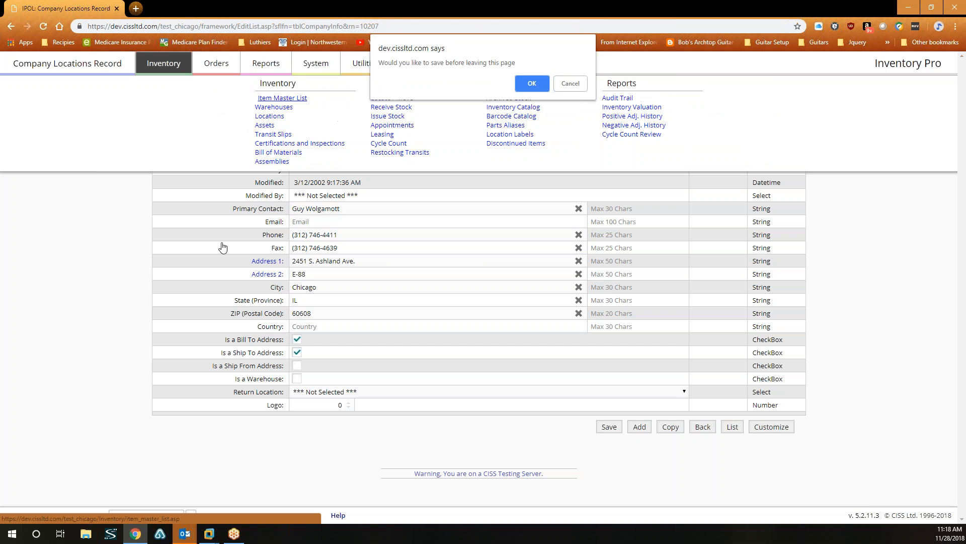
{"action": "left_click", "coordinate": [570, 84]}
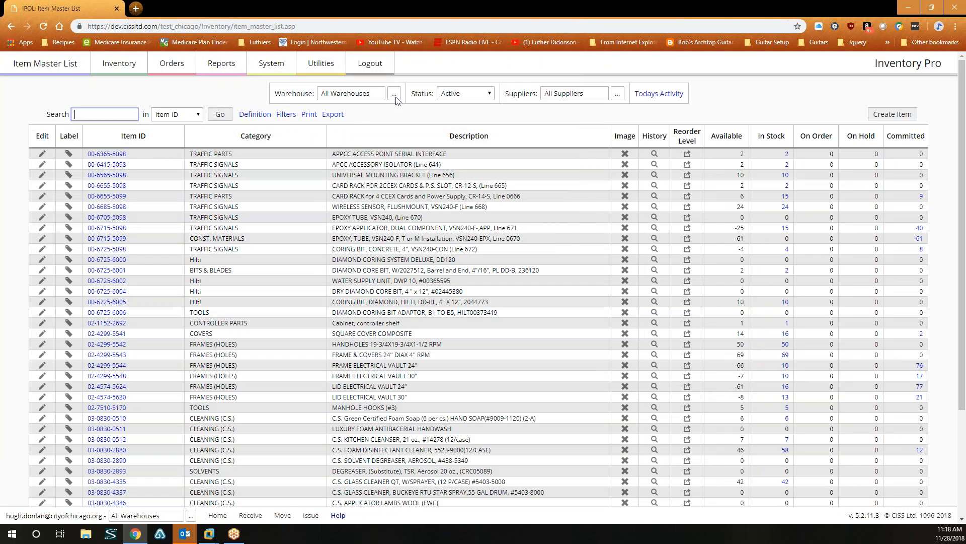
Cancel the warehouse lookup, then review location 205 from Inventory > Warehouses and return to the list.
{"action": "left_click", "coordinate": [395, 100]}
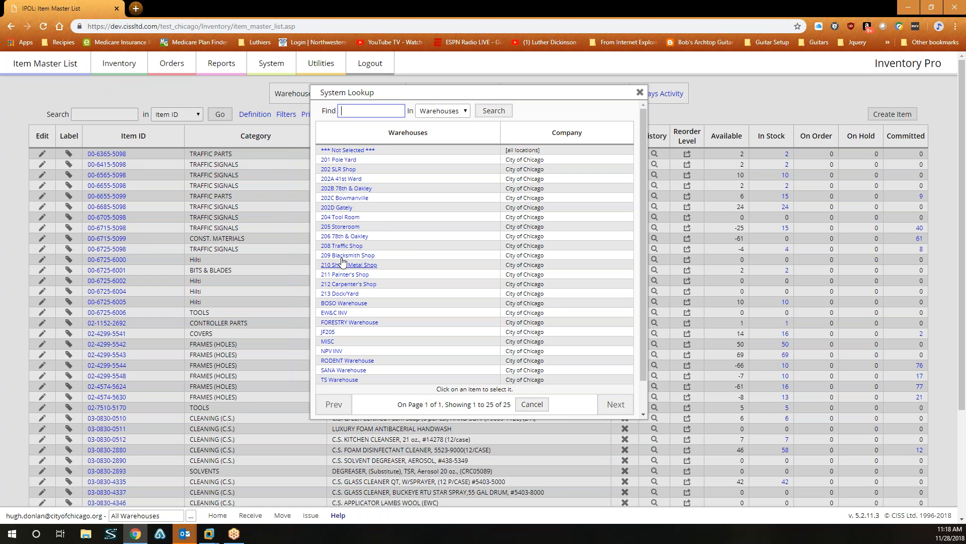
{"action": "left_click", "coordinate": [51, 93]}
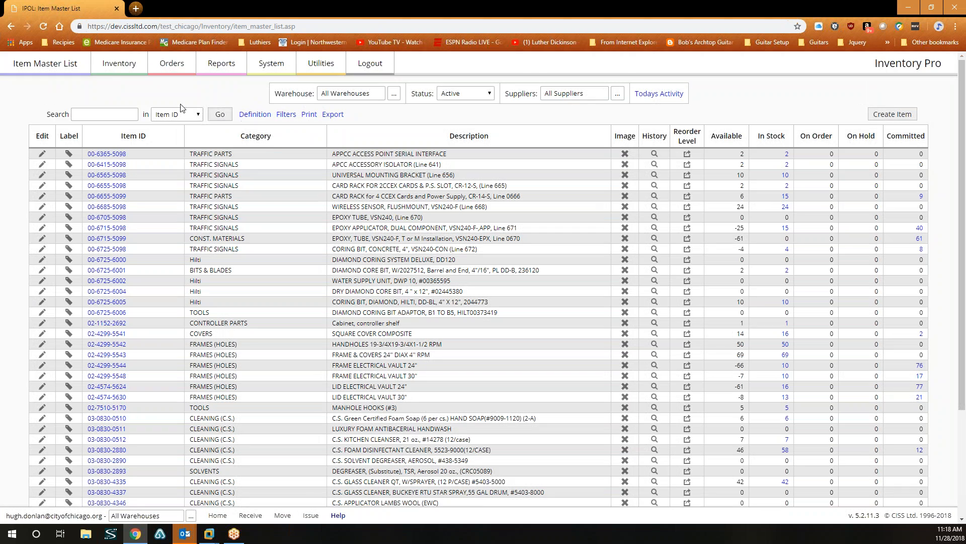
{"action": "mouse_move", "coordinate": [116, 73]}
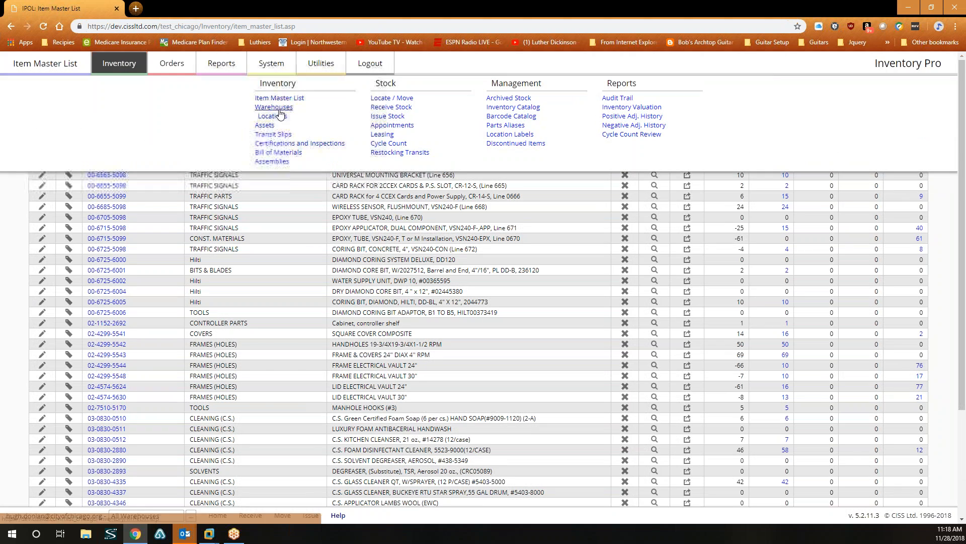
{"action": "left_click", "coordinate": [278, 107]}
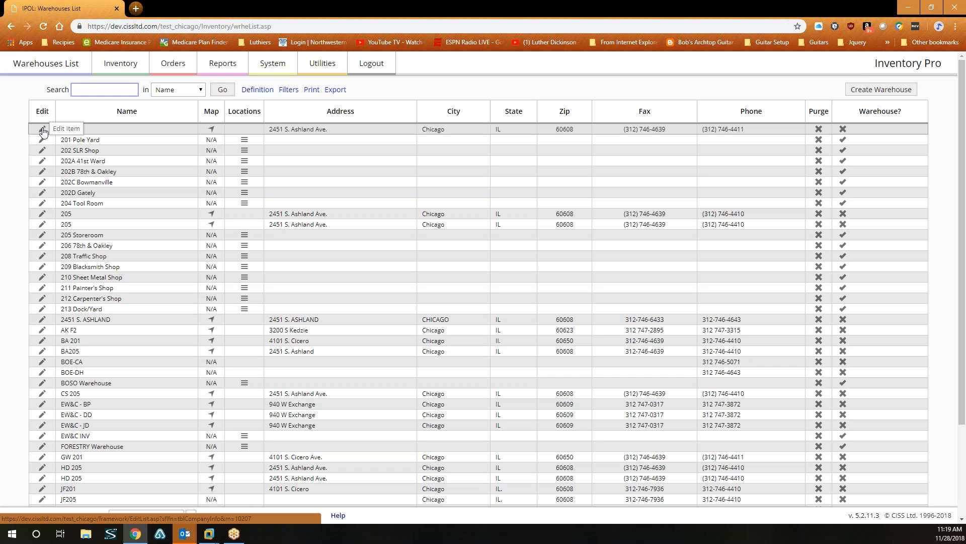
{"action": "left_click", "coordinate": [42, 130]}
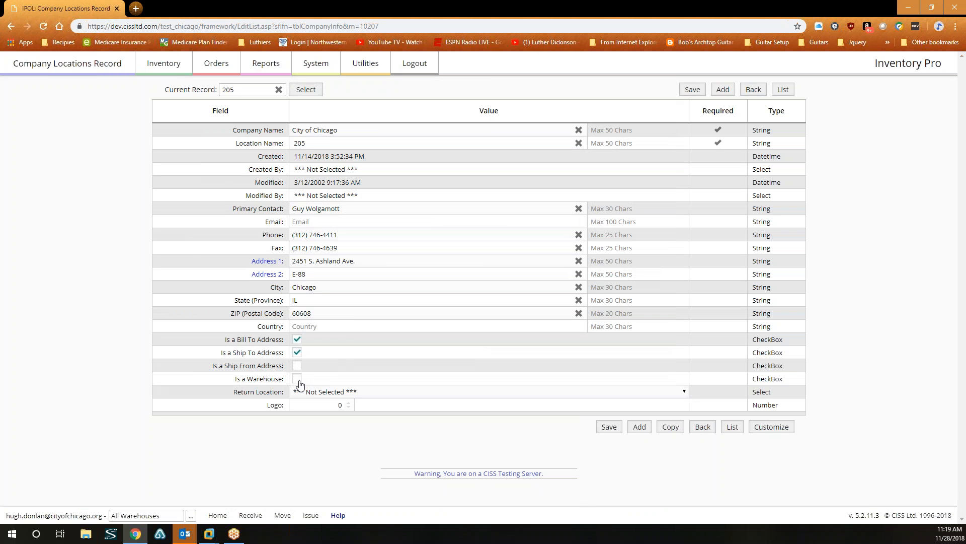
{"action": "left_click", "coordinate": [10, 27]}
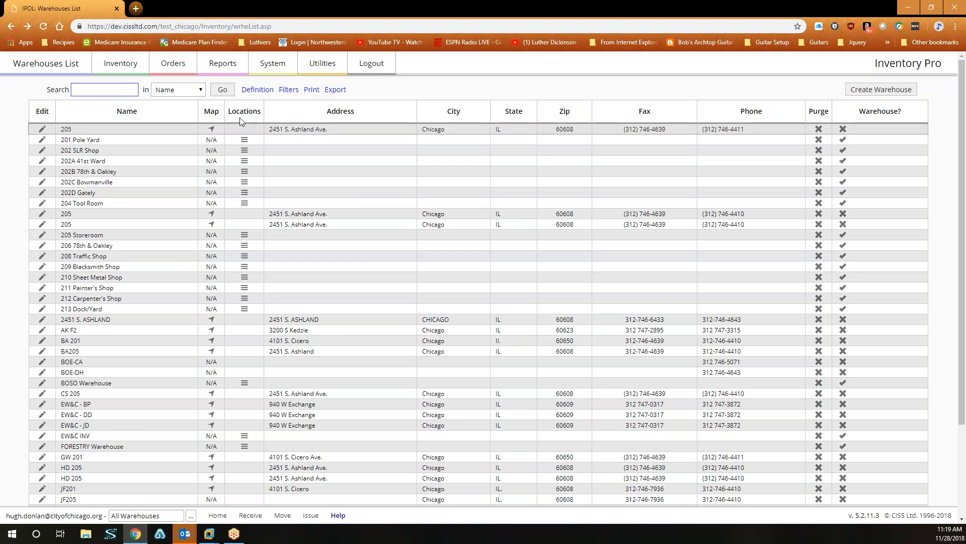
Filter the Locations list by Warehouse '201 pole yard' to show its five locations.
{"action": "left_click", "coordinate": [126, 71]}
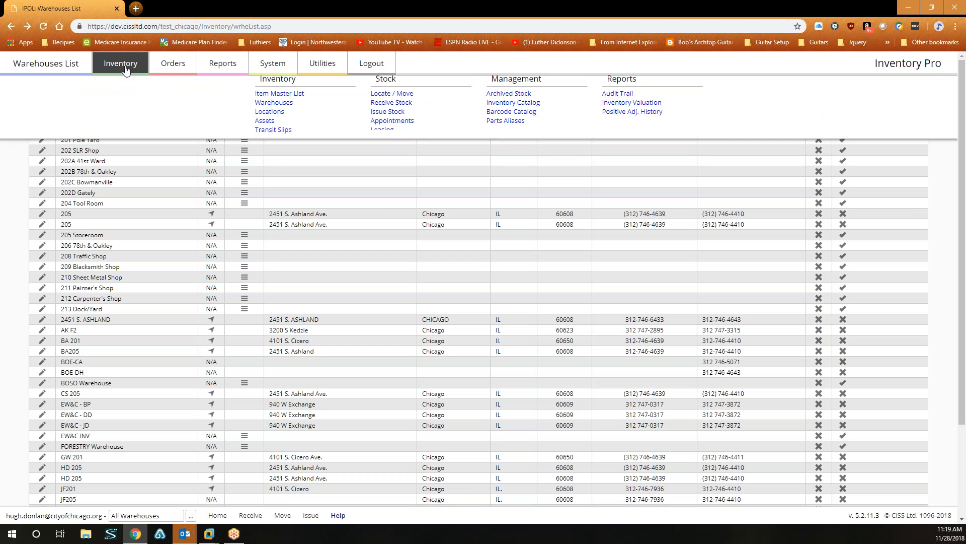
{"action": "left_click", "coordinate": [275, 116]}
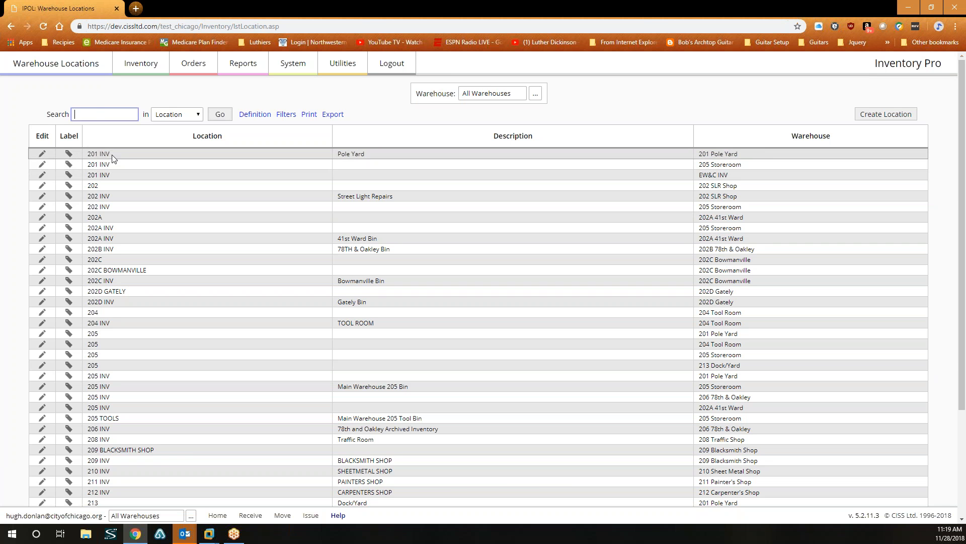
{"action": "left_click", "coordinate": [197, 119]}
{"action": "left_click", "coordinate": [172, 146]}
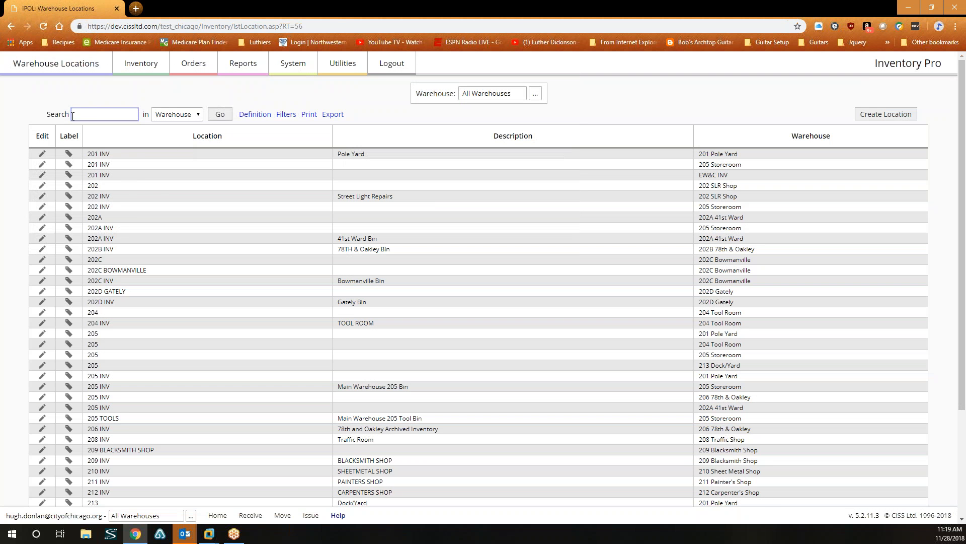
{"action": "left_click", "coordinate": [99, 112]}
{"action": "type", "text": "201 pole yard"}
{"action": "left_click", "coordinate": [219, 114]}
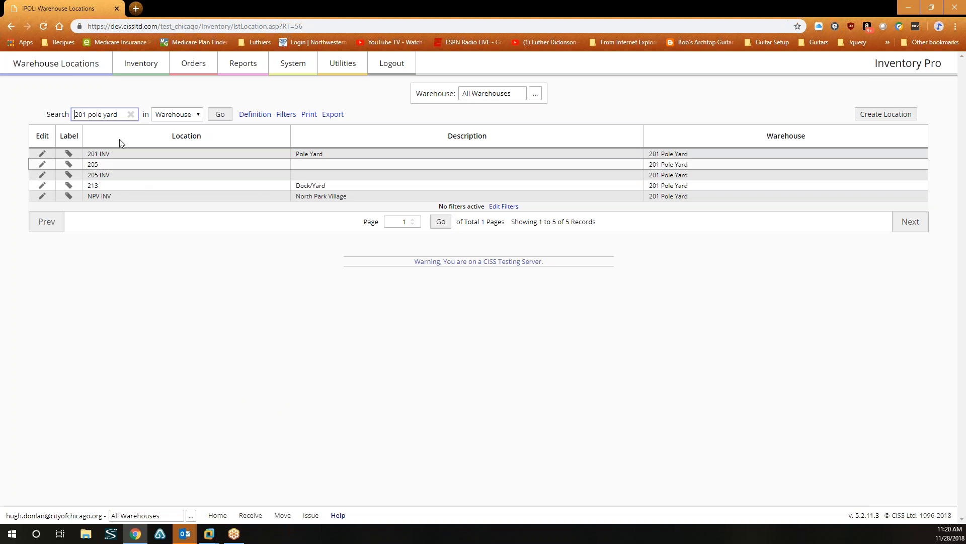
Return to the unfiltered locations list and open Orders > Purchase Orders.
{"action": "left_click", "coordinate": [11, 27]}
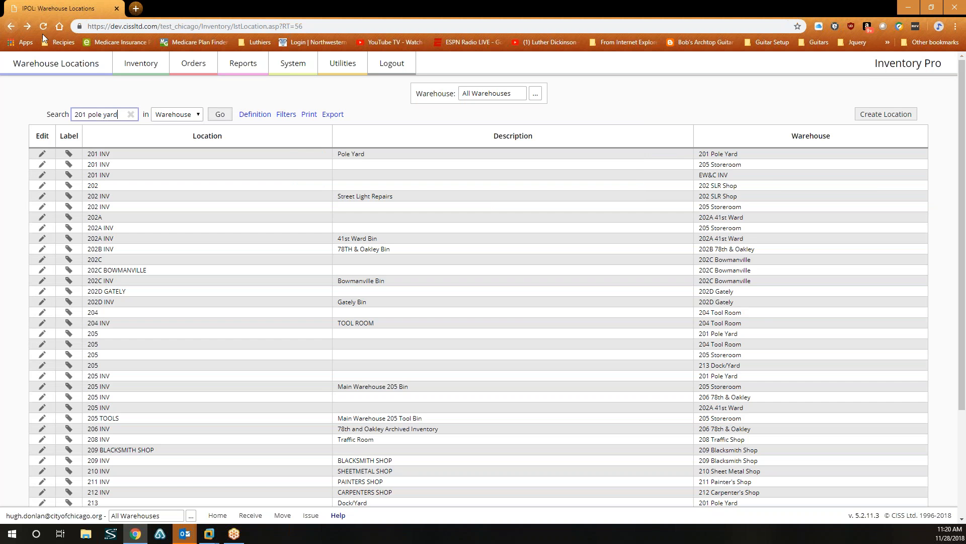
{"action": "left_click", "coordinate": [11, 28]}
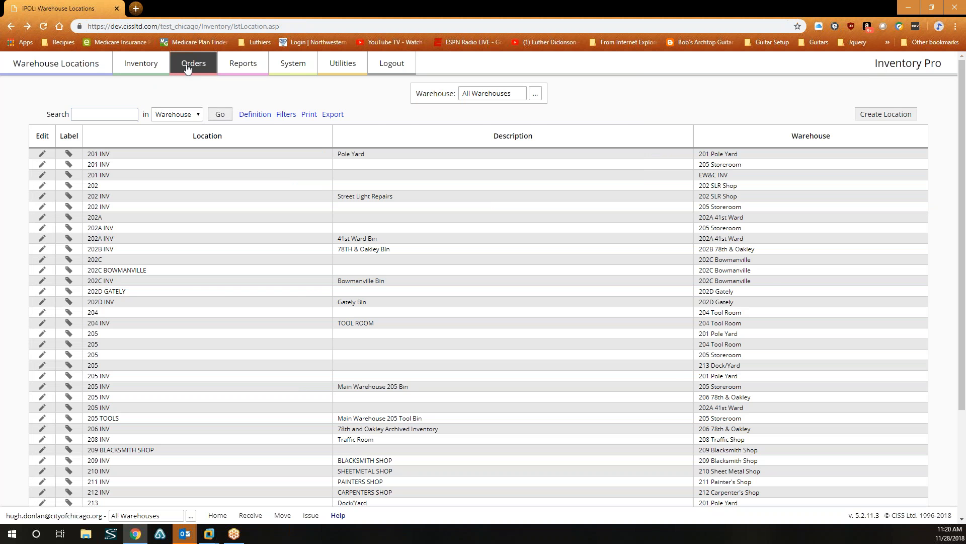
{"action": "mouse_move", "coordinate": [186, 69]}
{"action": "left_click", "coordinate": [296, 108]}
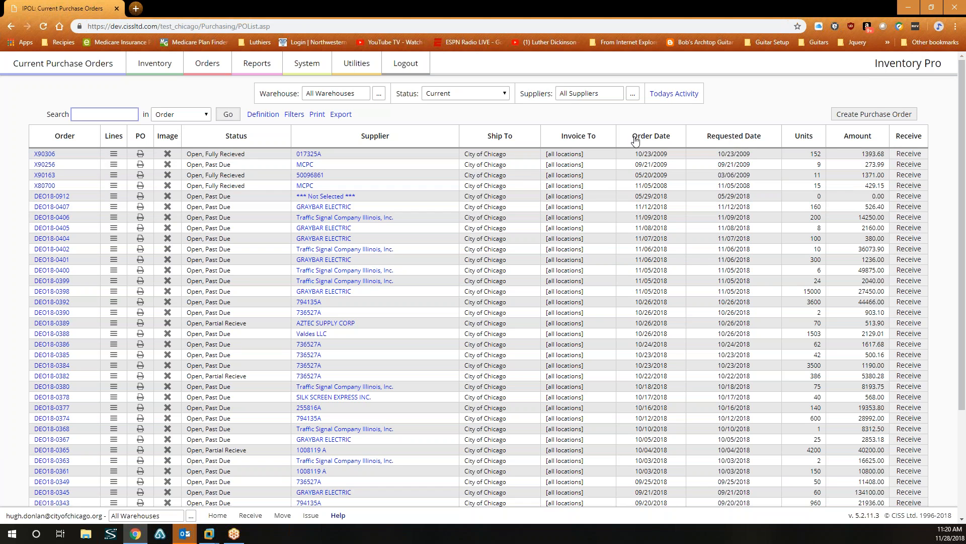
Sort the Current Purchase Orders by Requested Date descending, showing 11/12/2018 orders first.
{"action": "left_click", "coordinate": [736, 150]}
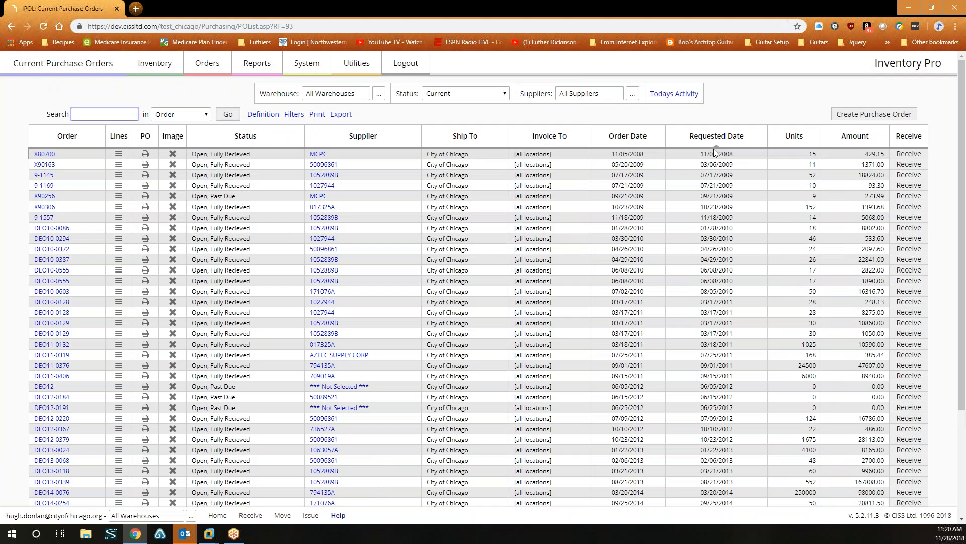
{"action": "left_click", "coordinate": [718, 146]}
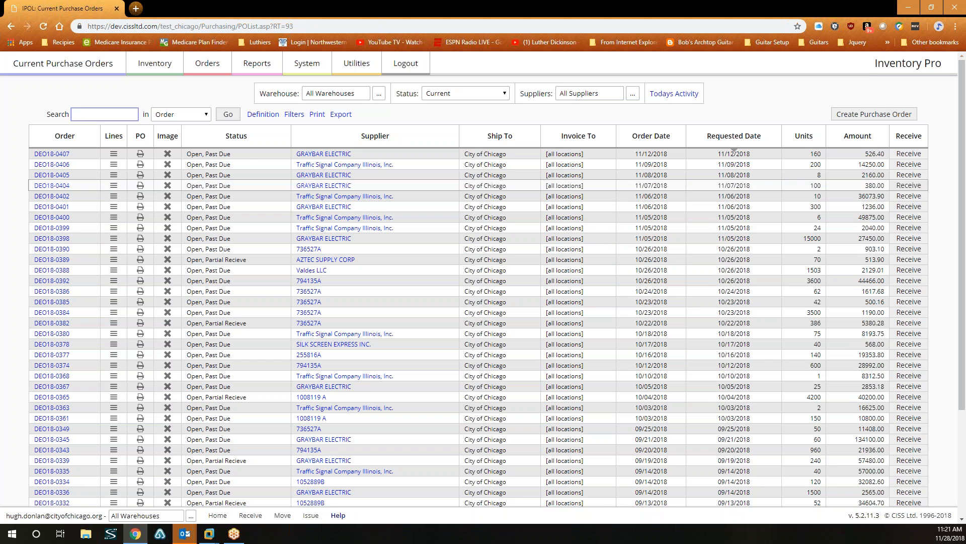
Open the 11/08/2018 GRAYBAR ELECTRIC order's header and line items, then return to the list.
{"action": "left_click", "coordinate": [52, 175]}
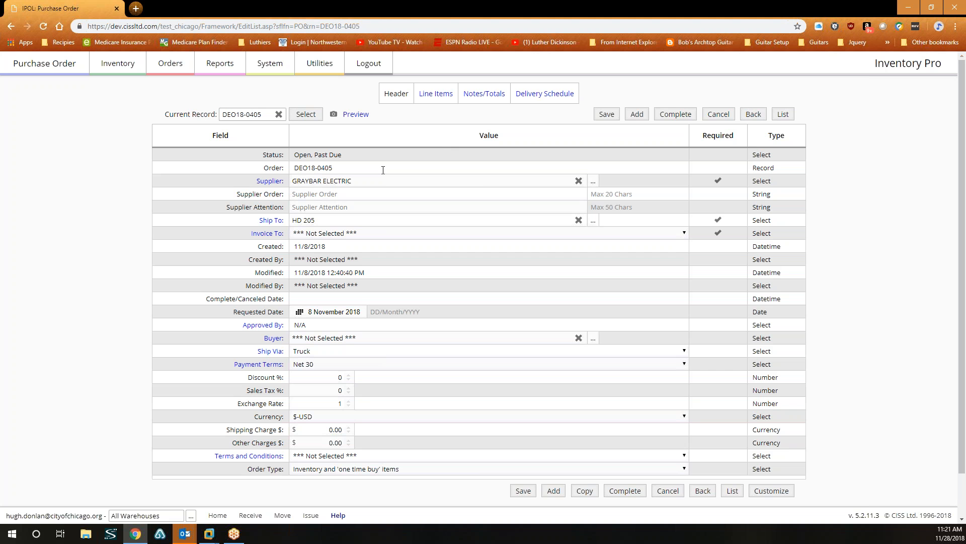
{"action": "left_click", "coordinate": [433, 96]}
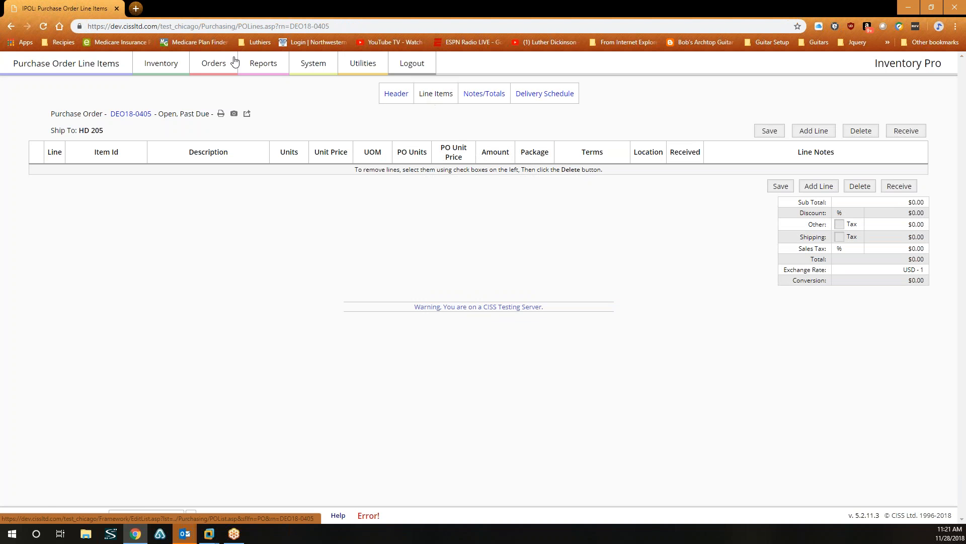
{"action": "left_click", "coordinate": [12, 25]}
{"action": "left_click", "coordinate": [12, 26]}
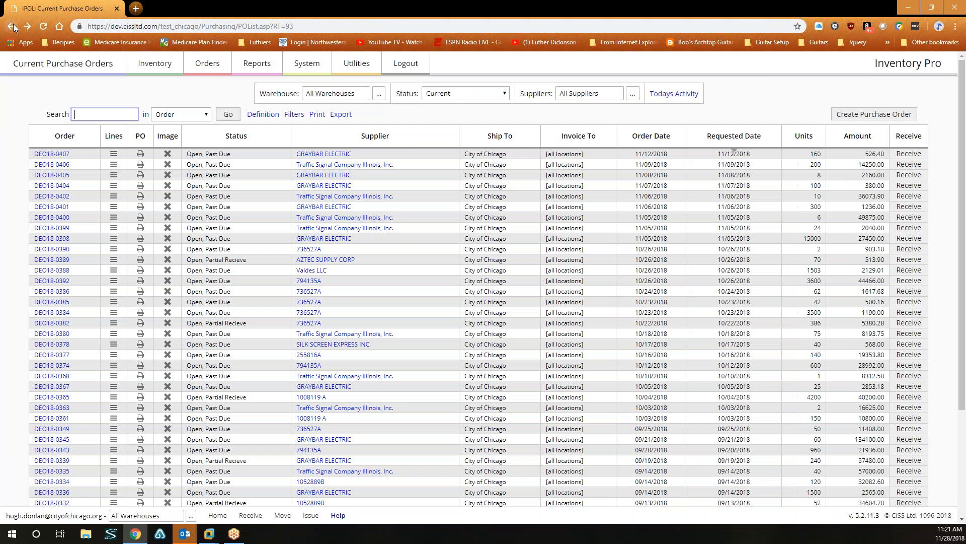
Check the 11/08/2018 and 11/12/2018 GRAYBAR orders' line items repeatedly, each showing no lines.
{"action": "left_click", "coordinate": [114, 176]}
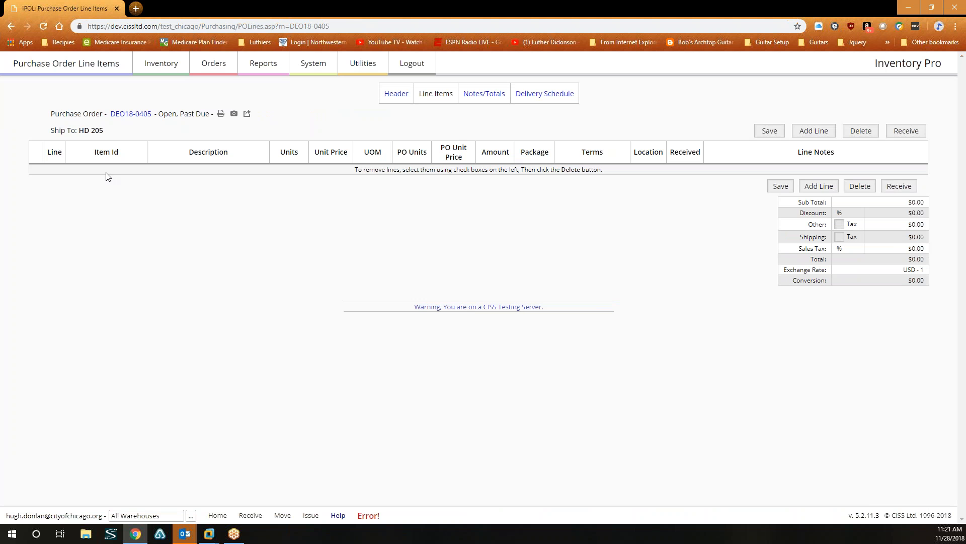
{"action": "left_click", "coordinate": [9, 29]}
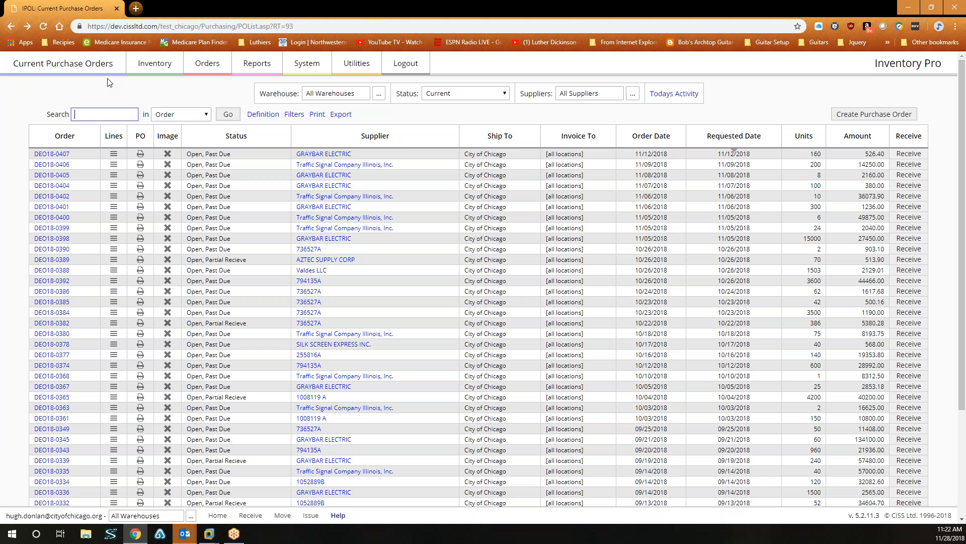
{"action": "left_click", "coordinate": [113, 153]}
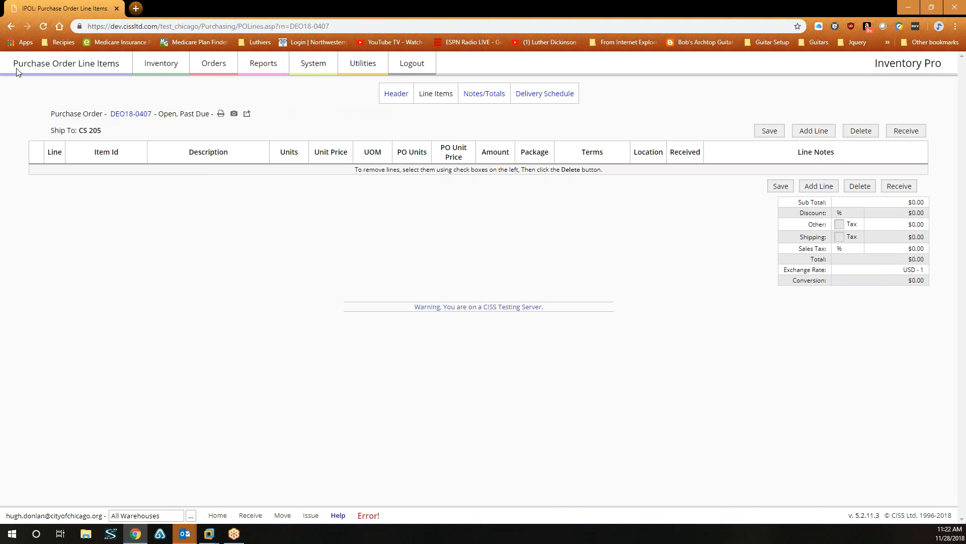
{"action": "left_click", "coordinate": [14, 26]}
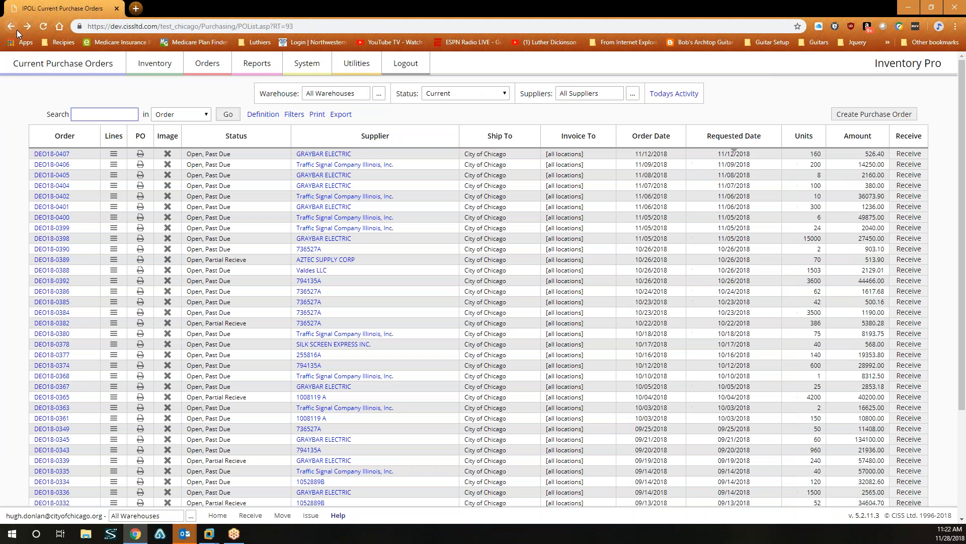
{"action": "left_click", "coordinate": [115, 179]}
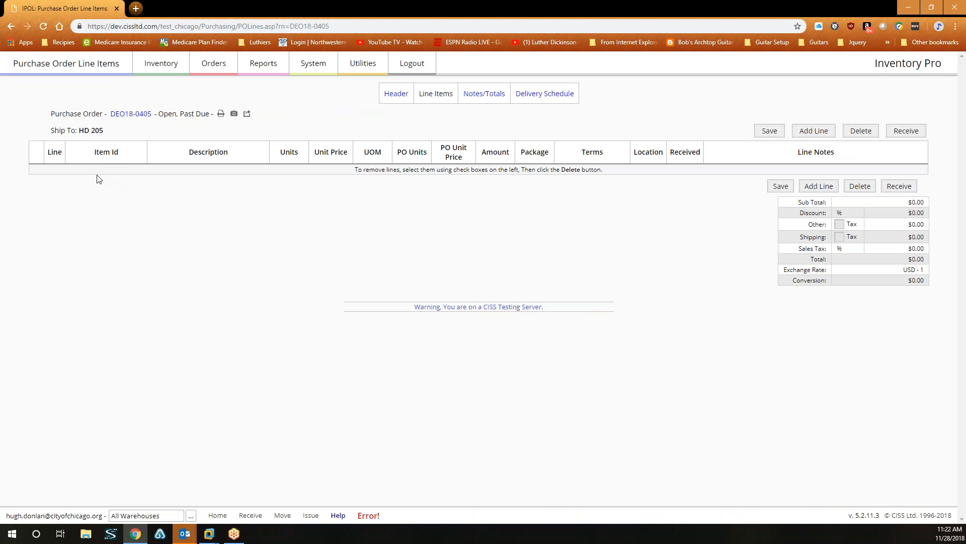
{"action": "left_click", "coordinate": [9, 26]}
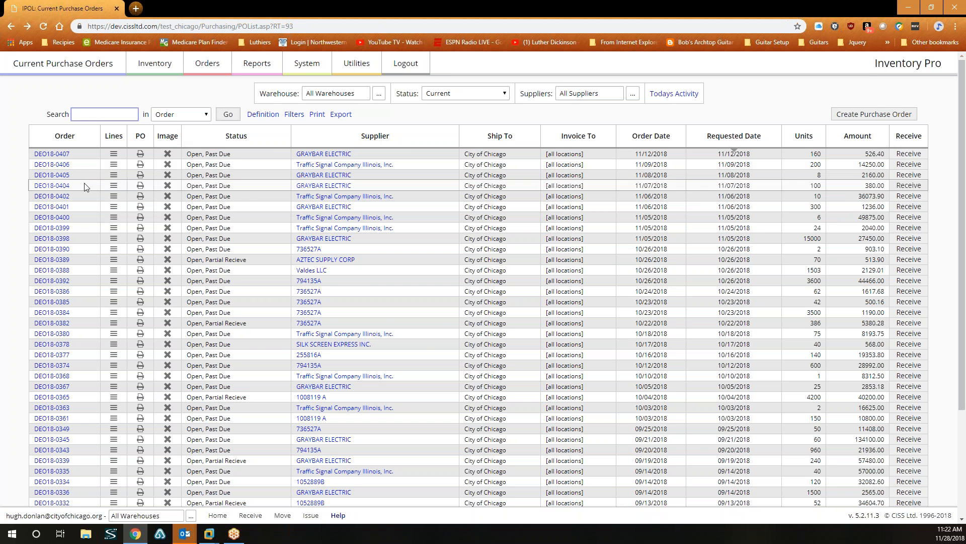
{"action": "left_click", "coordinate": [113, 176]}
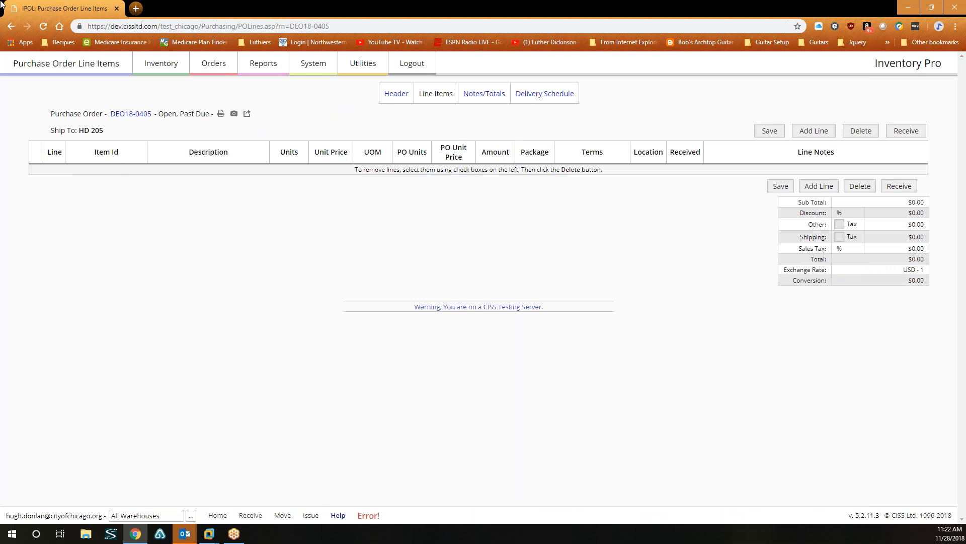
{"action": "left_click", "coordinate": [10, 28]}
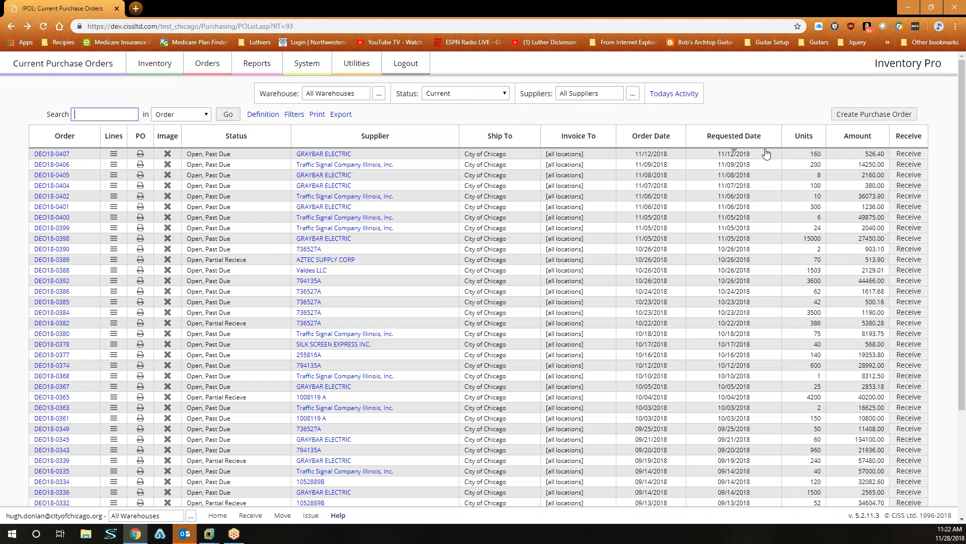
Set Status to All and open the 11/09/2018 Traffic Signal Company order's empty line items.
{"action": "left_click", "coordinate": [503, 98]}
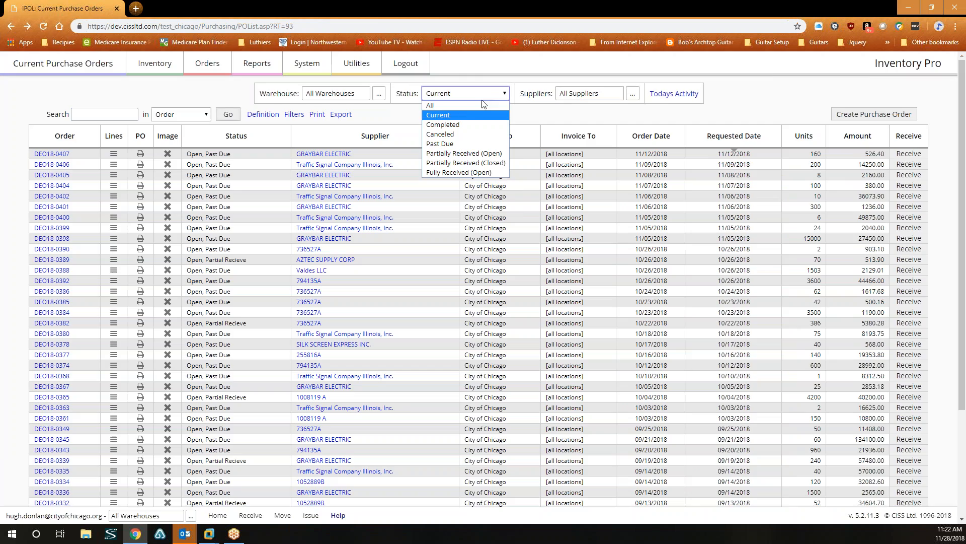
{"action": "left_click", "coordinate": [459, 104]}
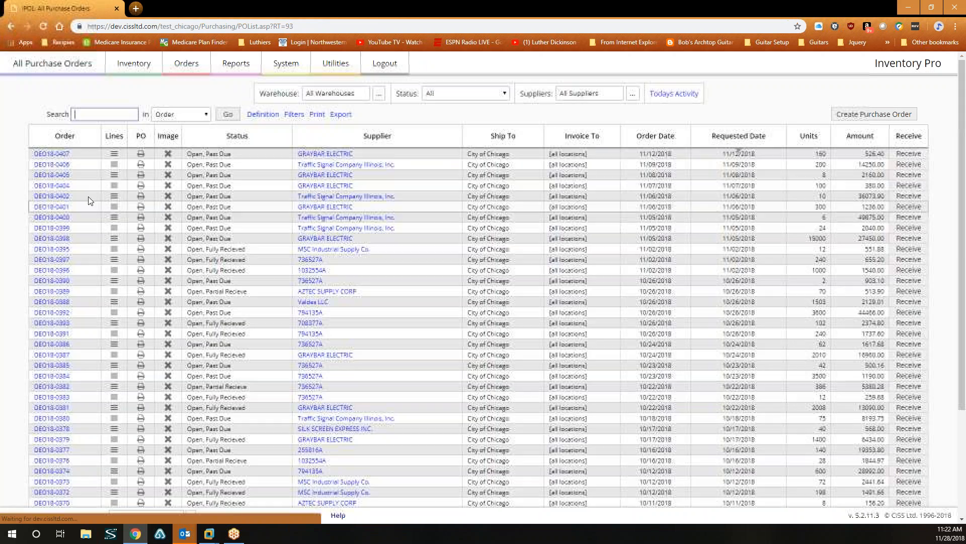
{"action": "left_click", "coordinate": [114, 164]}
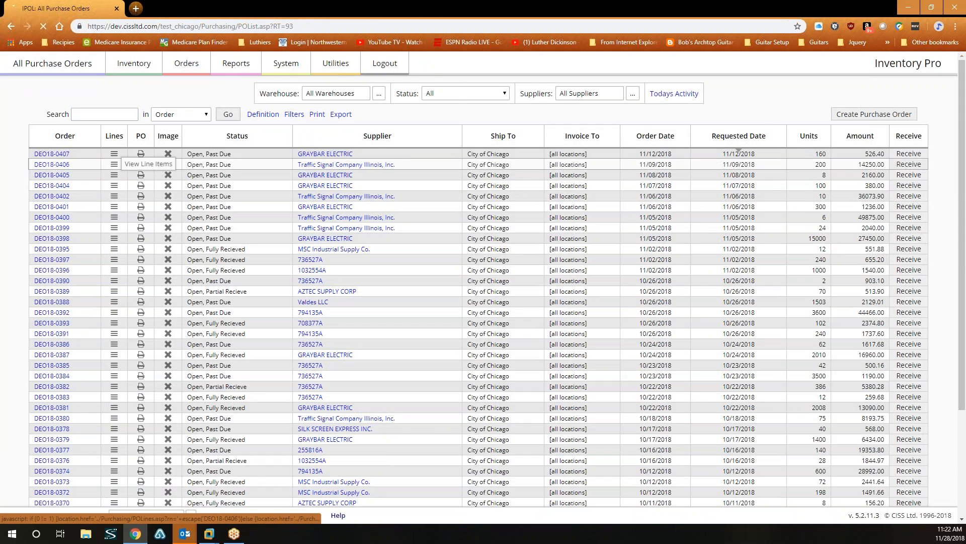
{"action": "left_click", "coordinate": [9, 29]}
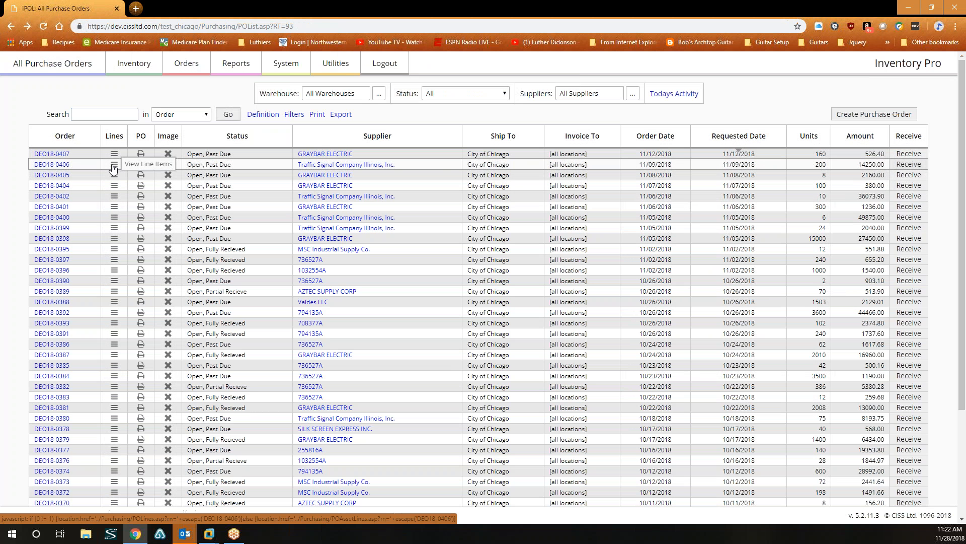
{"action": "left_click", "coordinate": [113, 167]}
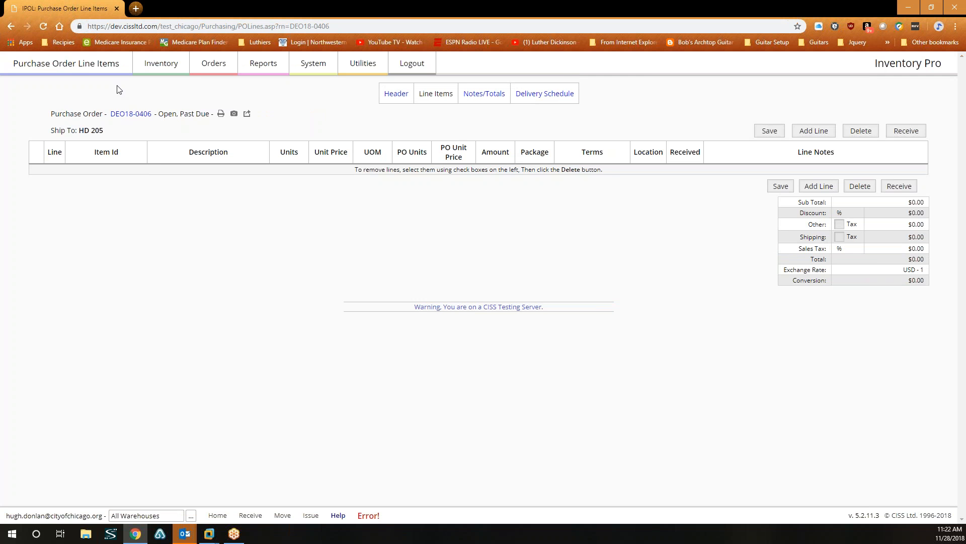
{"action": "left_click", "coordinate": [9, 26]}
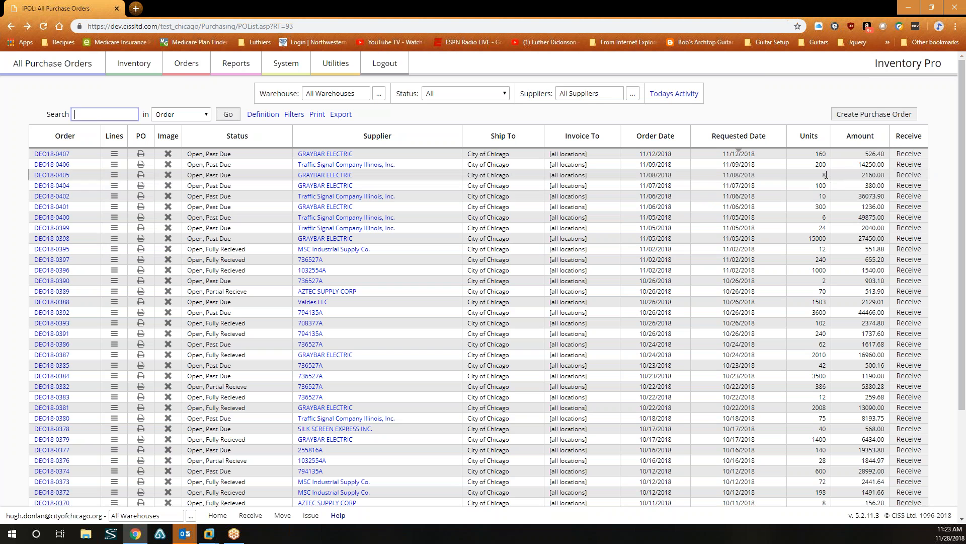
{"action": "left_click", "coordinate": [114, 164]}
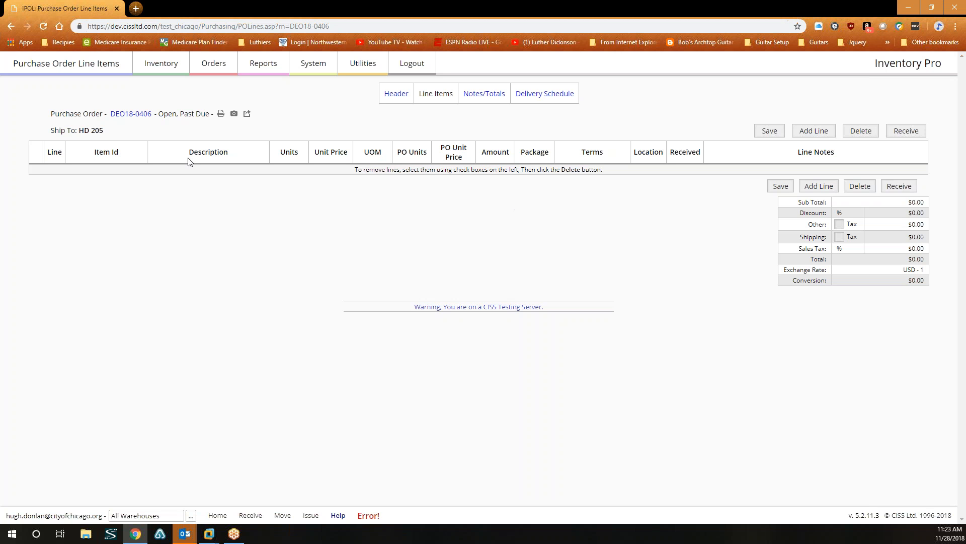
{"action": "left_click", "coordinate": [366, 519]}
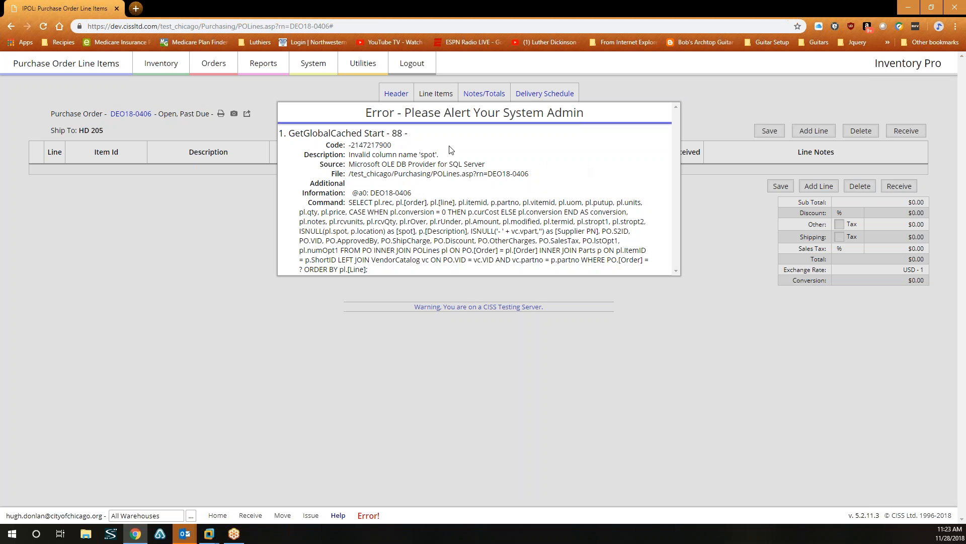
{"action": "left_click", "coordinate": [158, 303]}
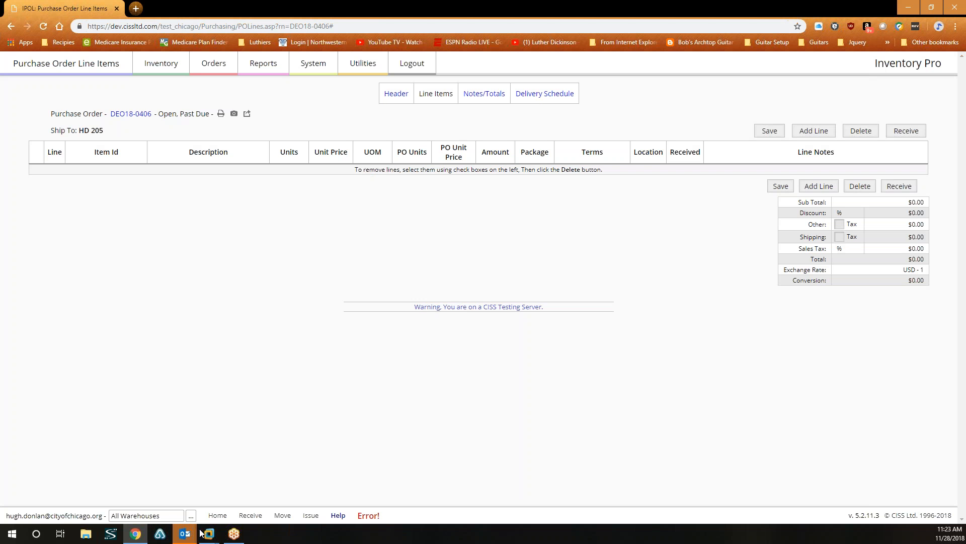
{"action": "left_click", "coordinate": [368, 515]}
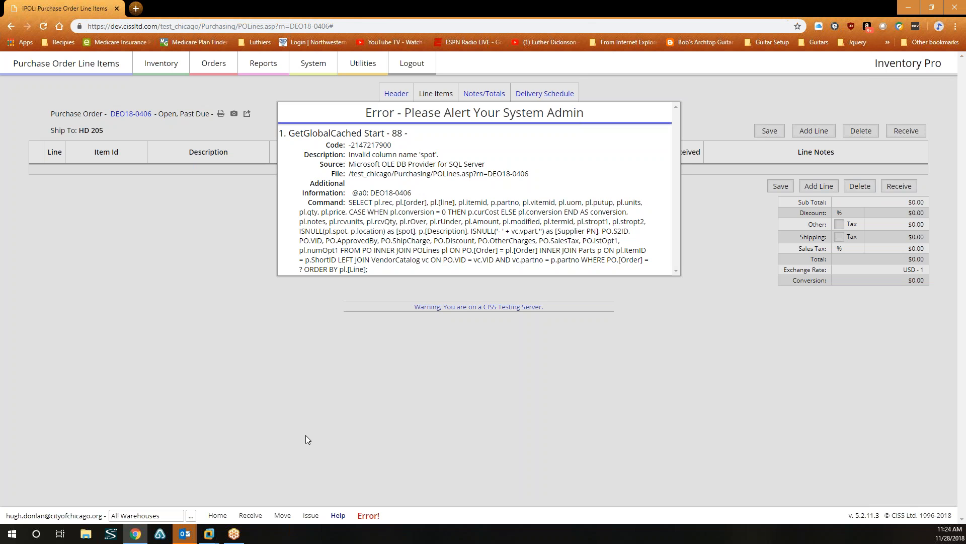
{"action": "left_click", "coordinate": [301, 387]}
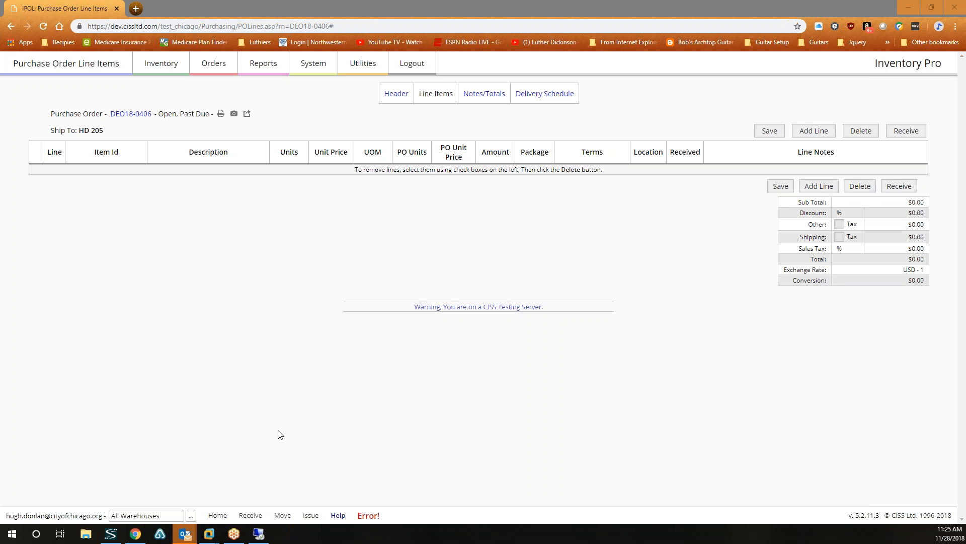
View the footer error details for invalid column 'spot', then switch to Remote Desktop.
{"action": "left_click", "coordinate": [365, 515]}
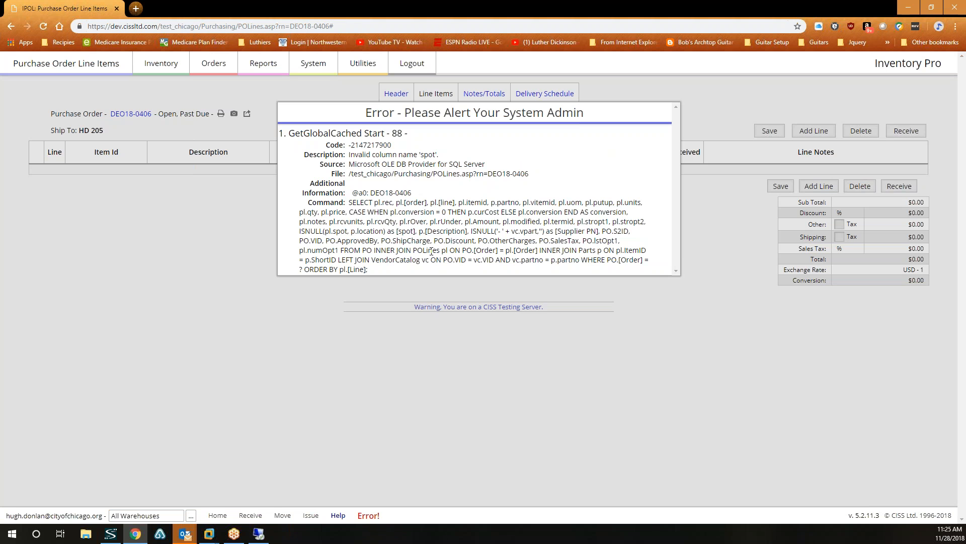
{"action": "key", "text": "alt+Tab"}
Dismiss the error, log out, and log back in with the admin account.
{"action": "left_click", "coordinate": [540, 483]}
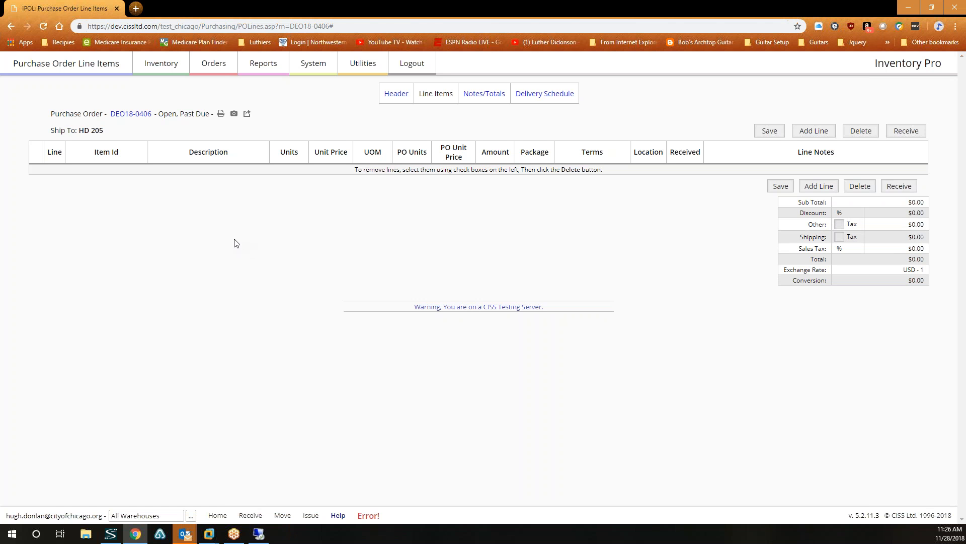
{"action": "left_click", "coordinate": [424, 65]}
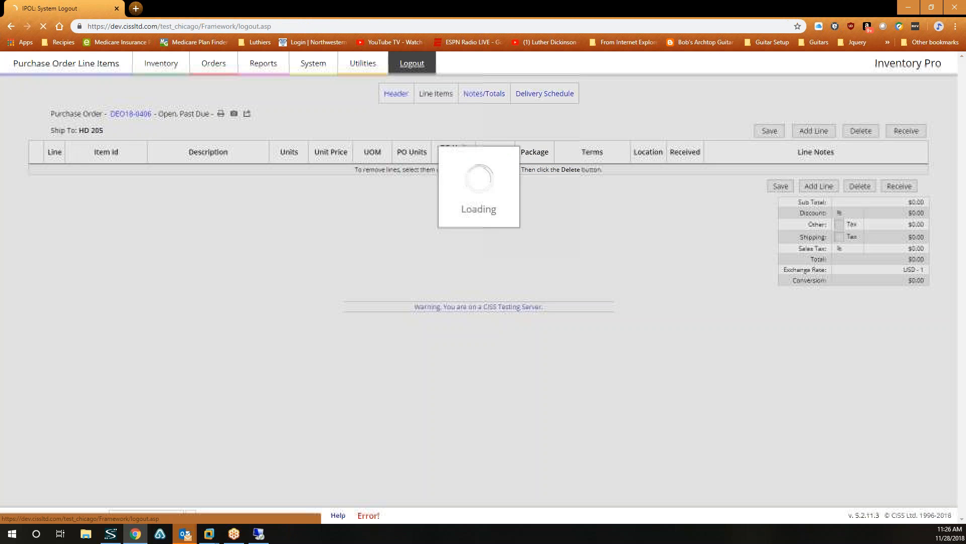
{"action": "left_click", "coordinate": [531, 137]}
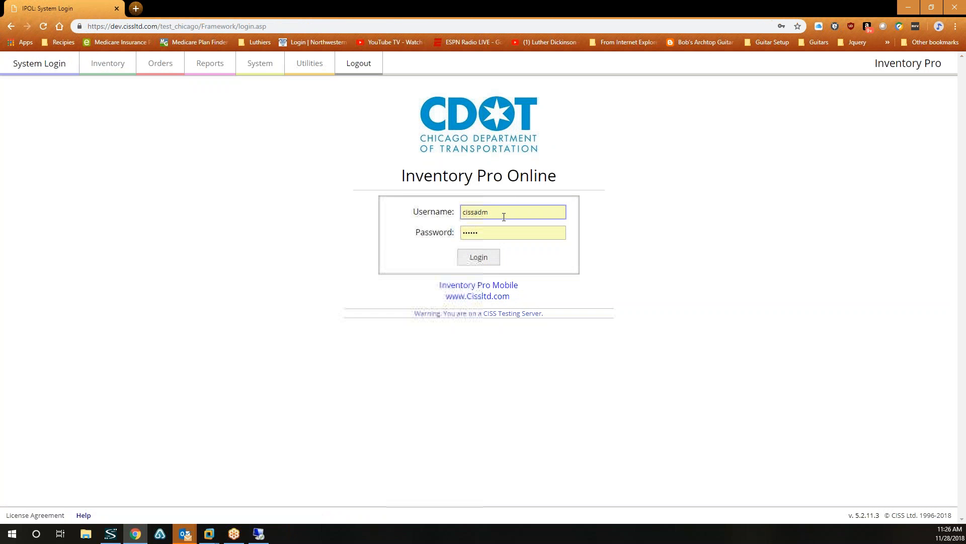
{"action": "left_click", "coordinate": [478, 262]}
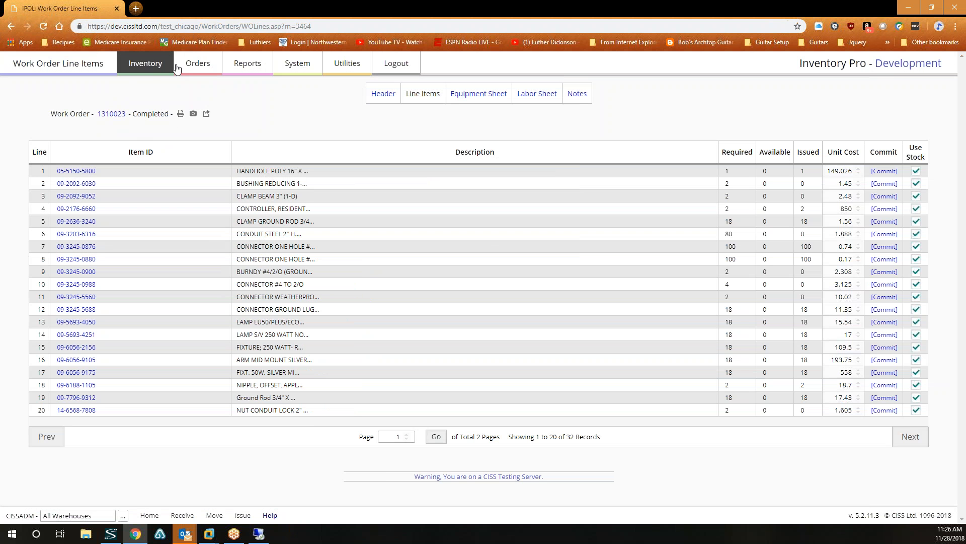
{"action": "mouse_move", "coordinate": [200, 68]}
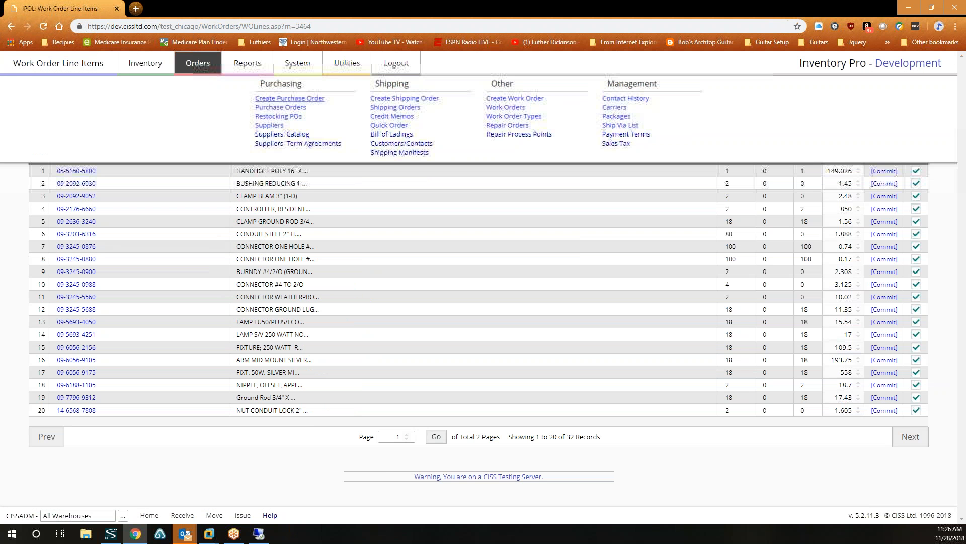
Sort purchase orders by Requested Date and open DEO18-0405's line items, viewing then dismissing the error.
{"action": "left_click", "coordinate": [291, 107]}
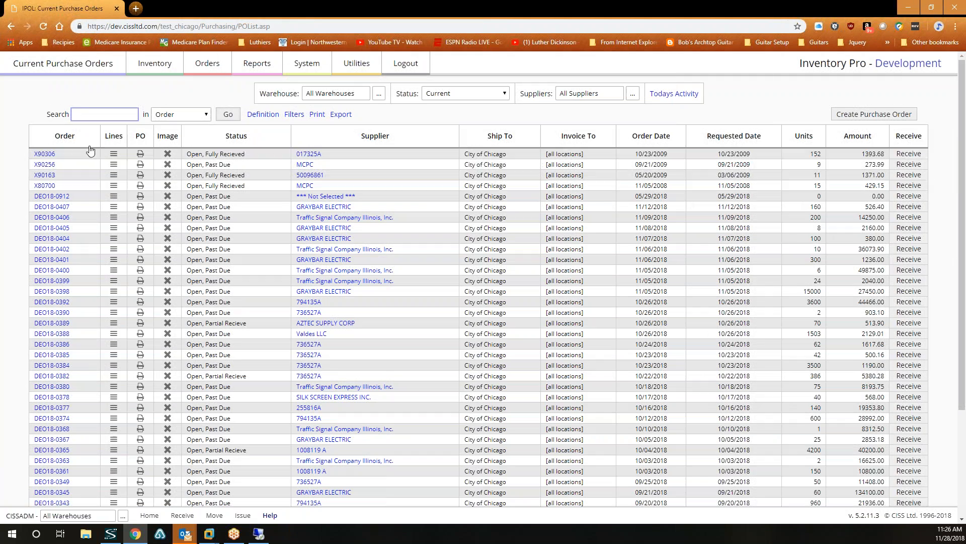
{"action": "left_click", "coordinate": [737, 145]}
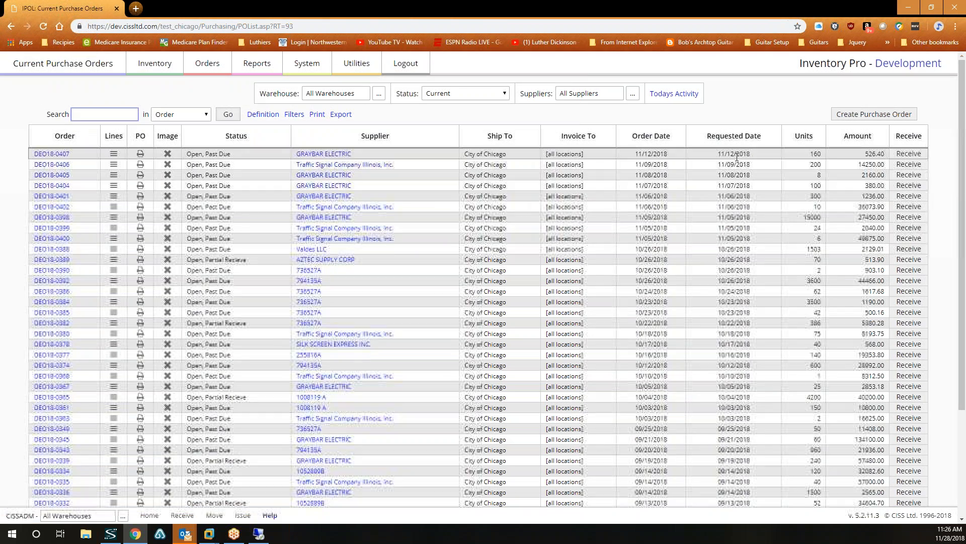
{"action": "left_click", "coordinate": [113, 176]}
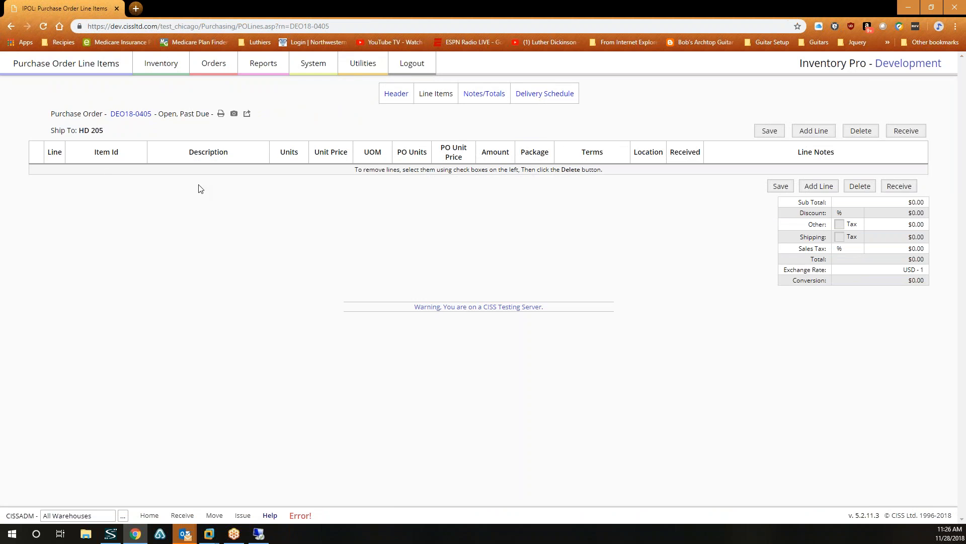
{"action": "left_click", "coordinate": [301, 515]}
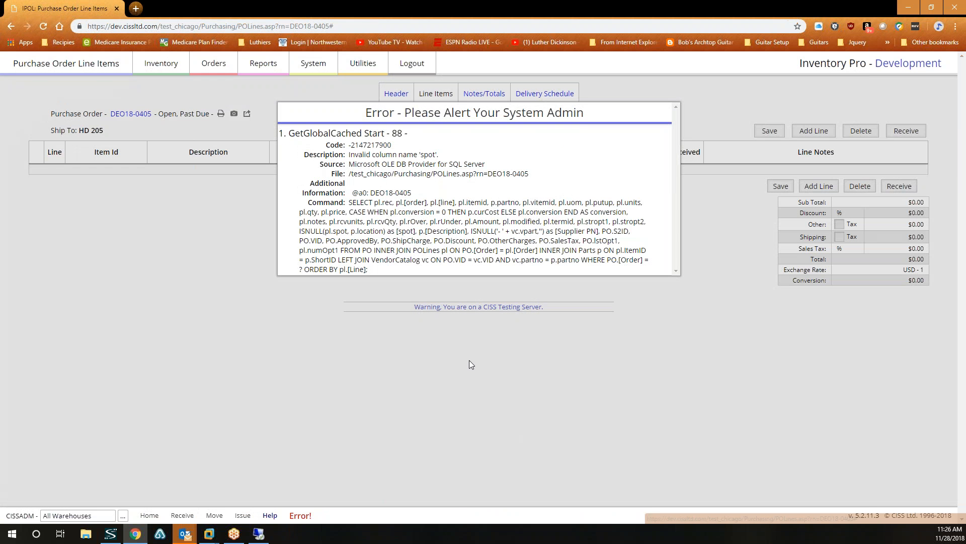
{"action": "left_click", "coordinate": [217, 386]}
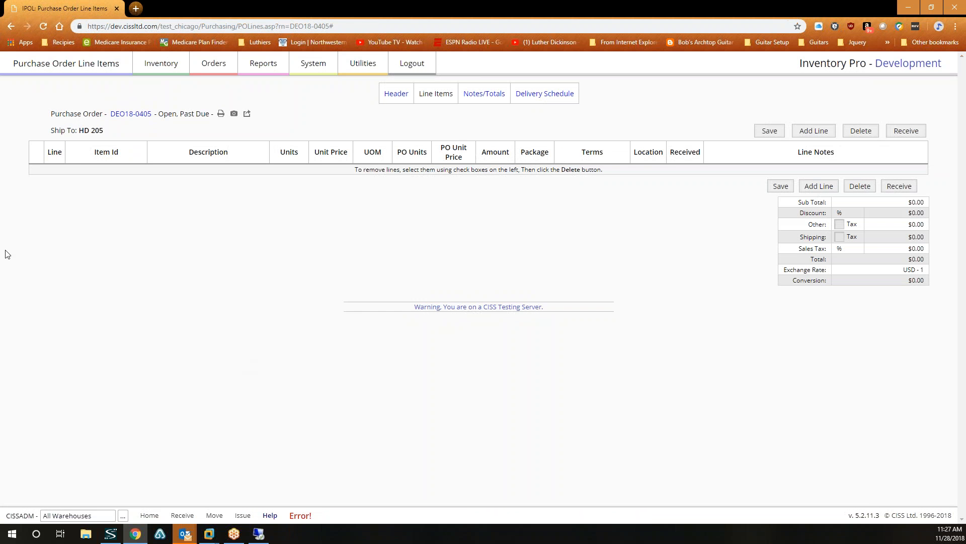
Switch back to the browser and log out of the CISSADM session.
{"action": "key", "text": "alt+Tab"}
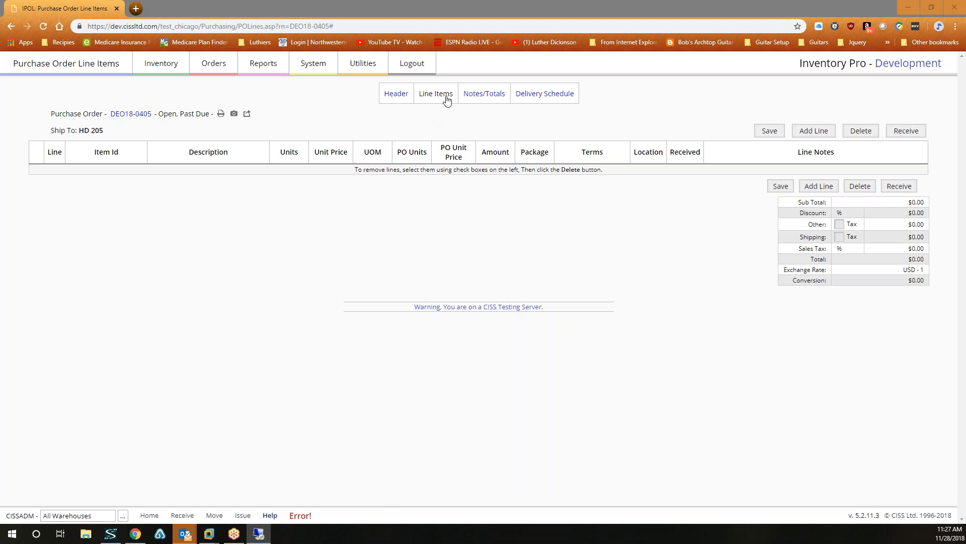
{"action": "left_click", "coordinate": [415, 69]}
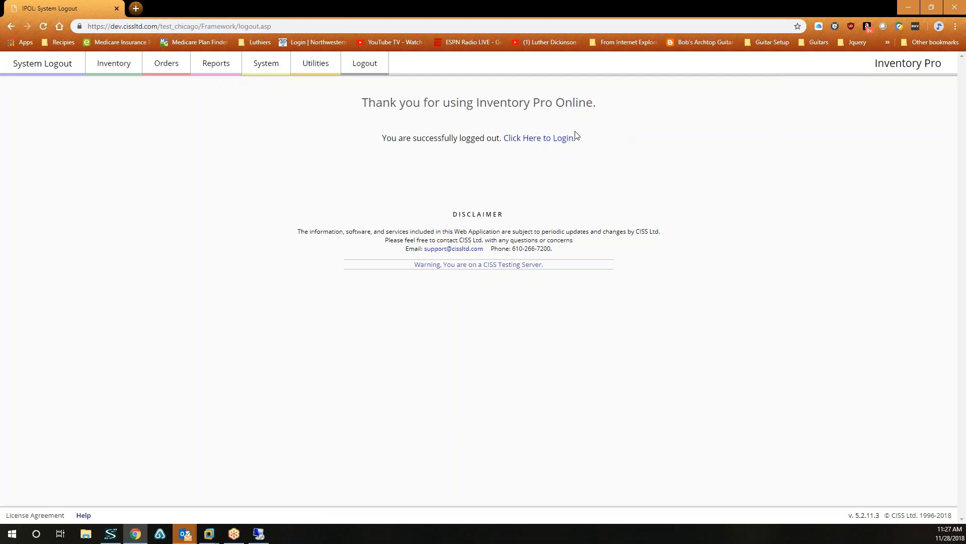
Log back in as CISSADM and open its System User Record (User ID 1) from System Users.
{"action": "left_click", "coordinate": [544, 139]}
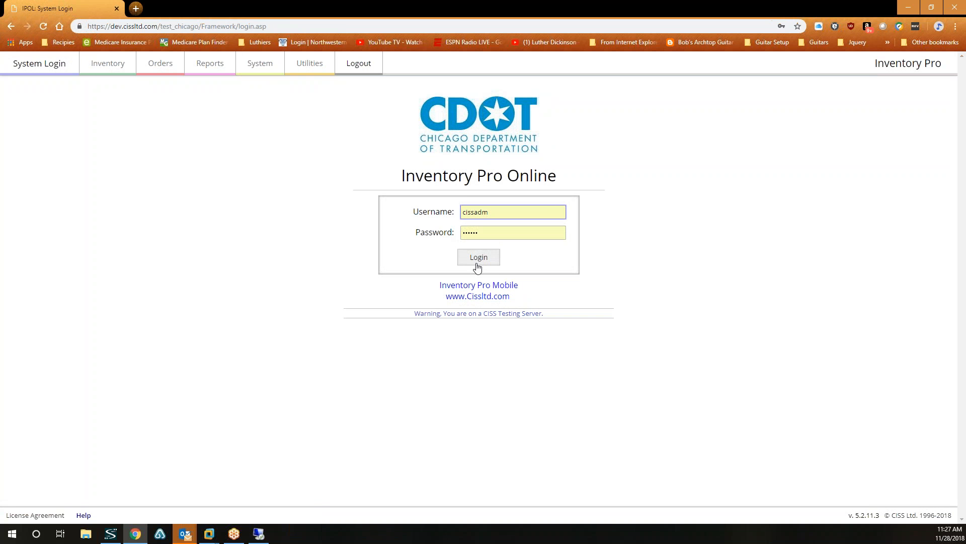
{"action": "left_click", "coordinate": [478, 258]}
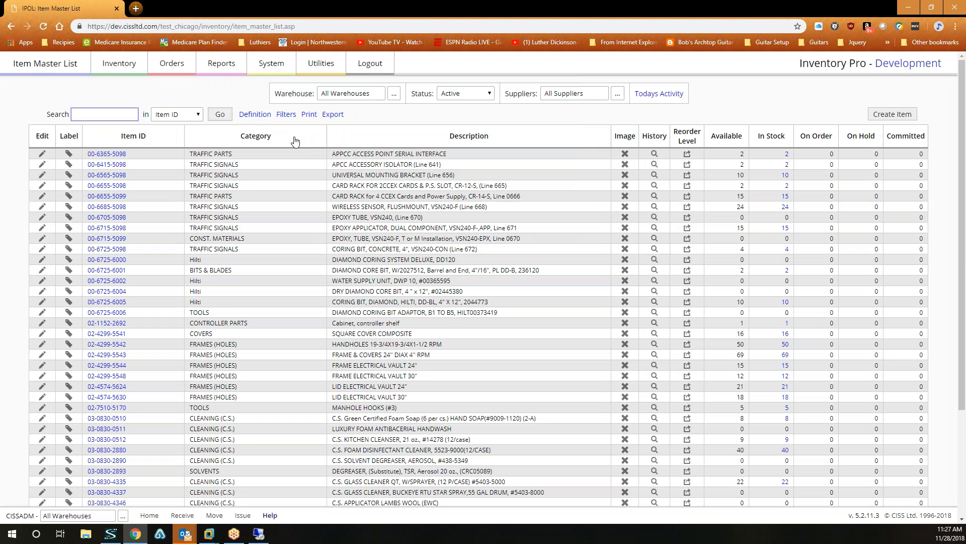
{"action": "left_click", "coordinate": [271, 62]}
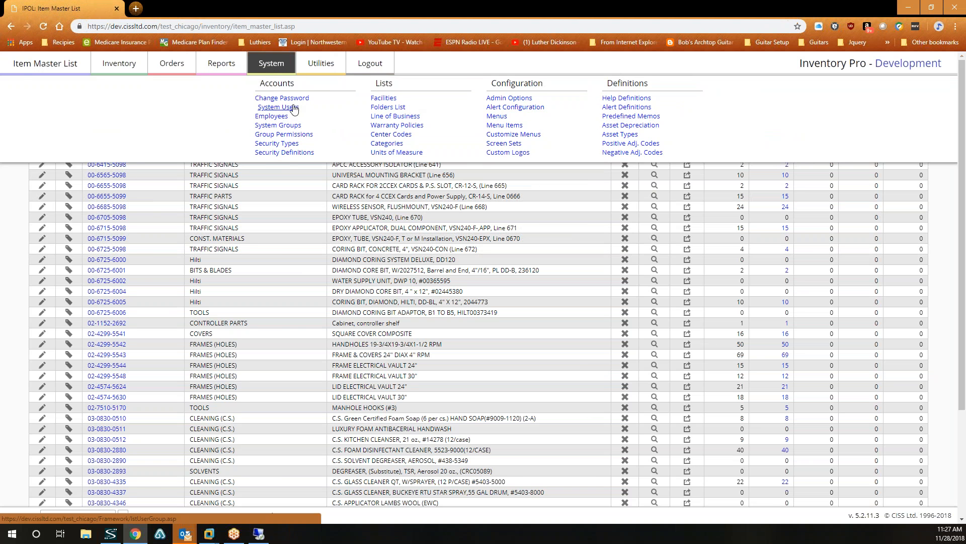
{"action": "left_click", "coordinate": [275, 107]}
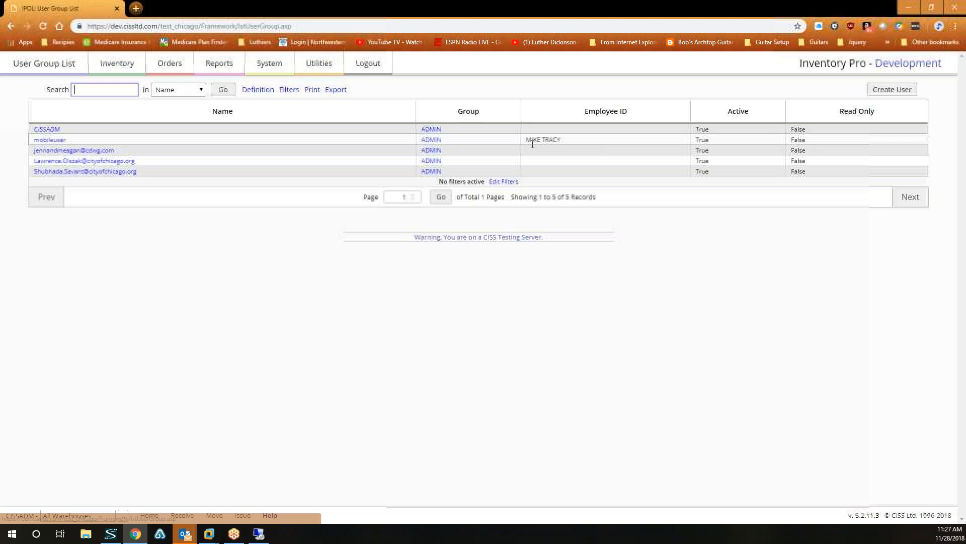
{"action": "left_click", "coordinate": [48, 130]}
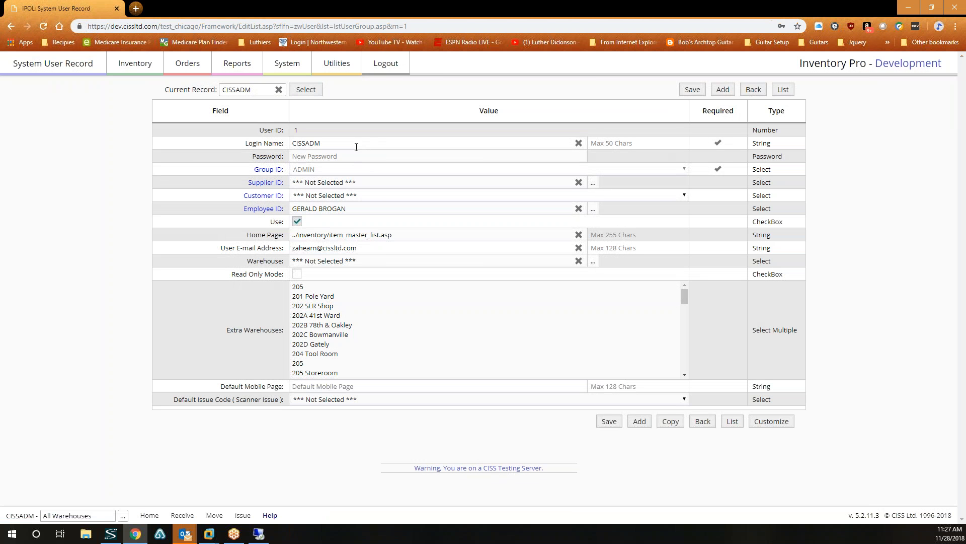
Copy CISSADM into a new ADMIN user, save its password, then log out.
{"action": "left_click", "coordinate": [671, 422]}
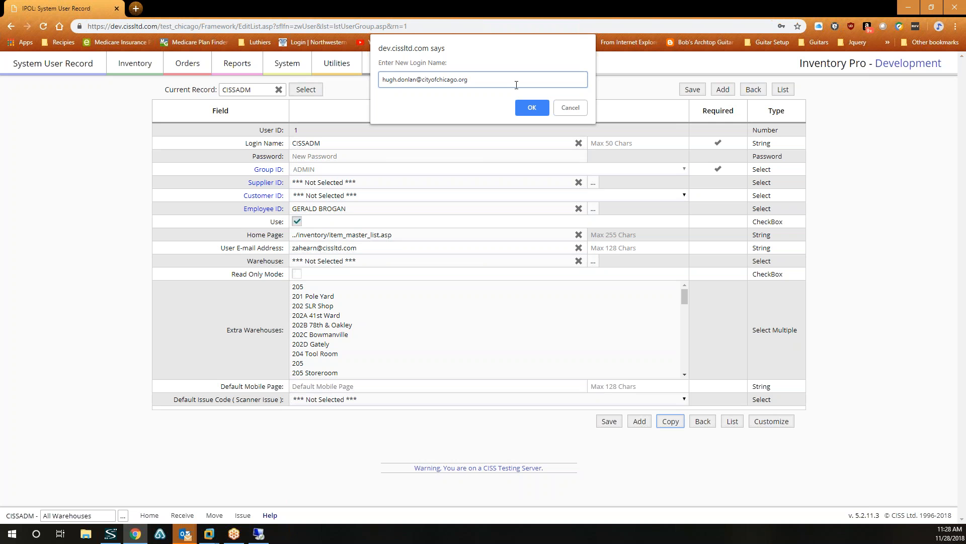
{"action": "left_click", "coordinate": [532, 107]}
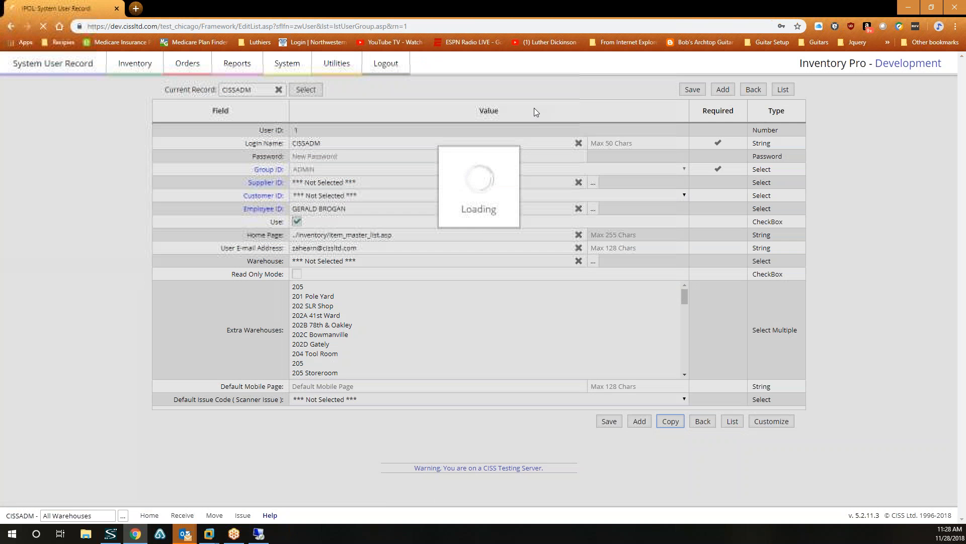
{"action": "left_click", "coordinate": [339, 157]}
{"action": "type", "text": "passwo"}
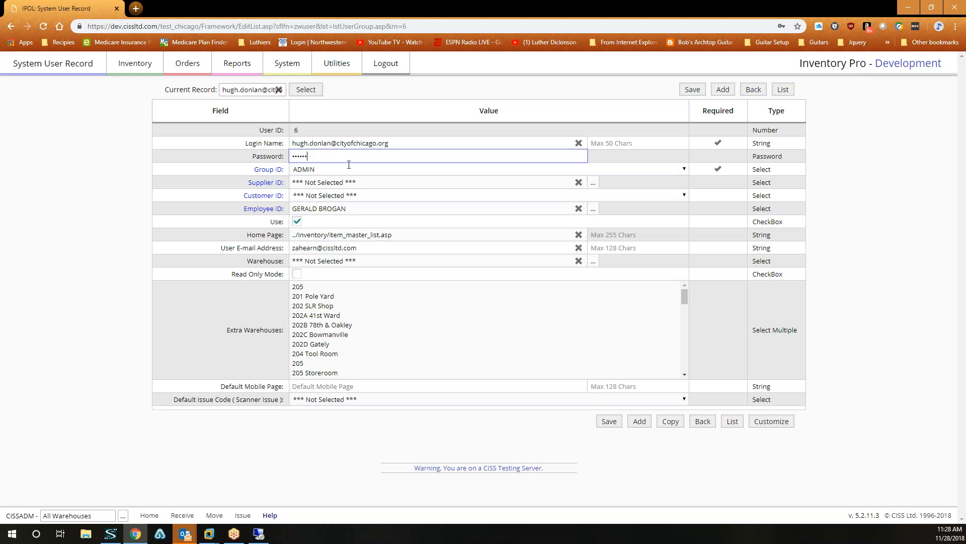
{"action": "left_click", "coordinate": [609, 421]}
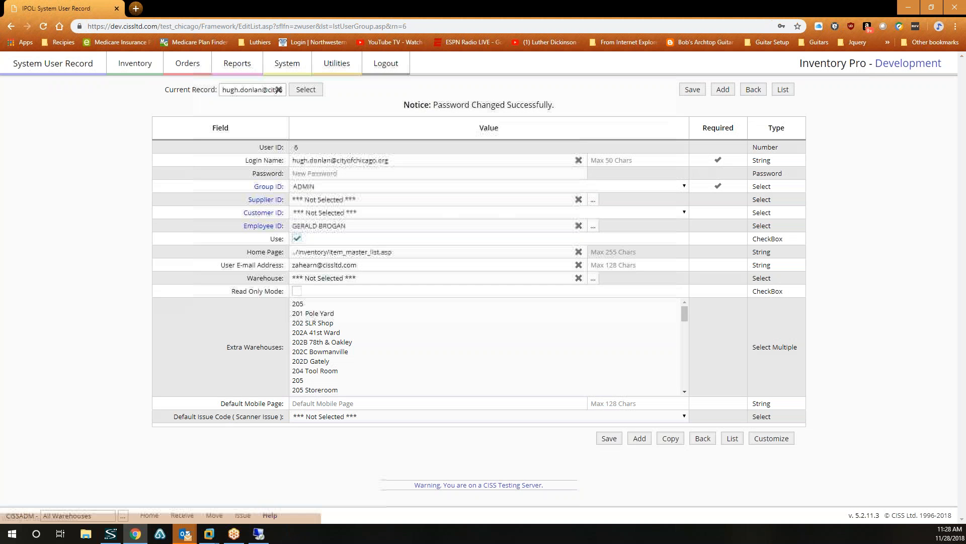
{"action": "left_click", "coordinate": [791, 92]}
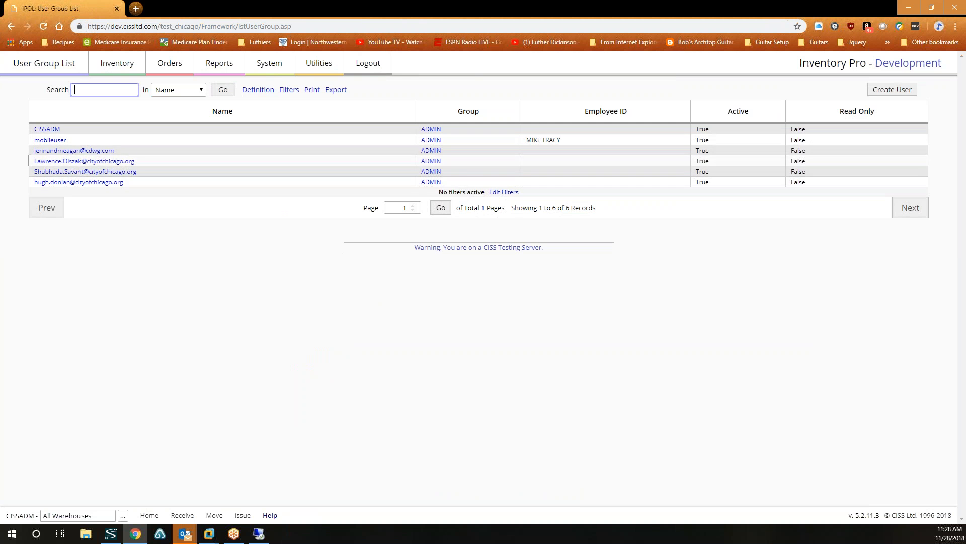
{"action": "left_click", "coordinate": [369, 65]}
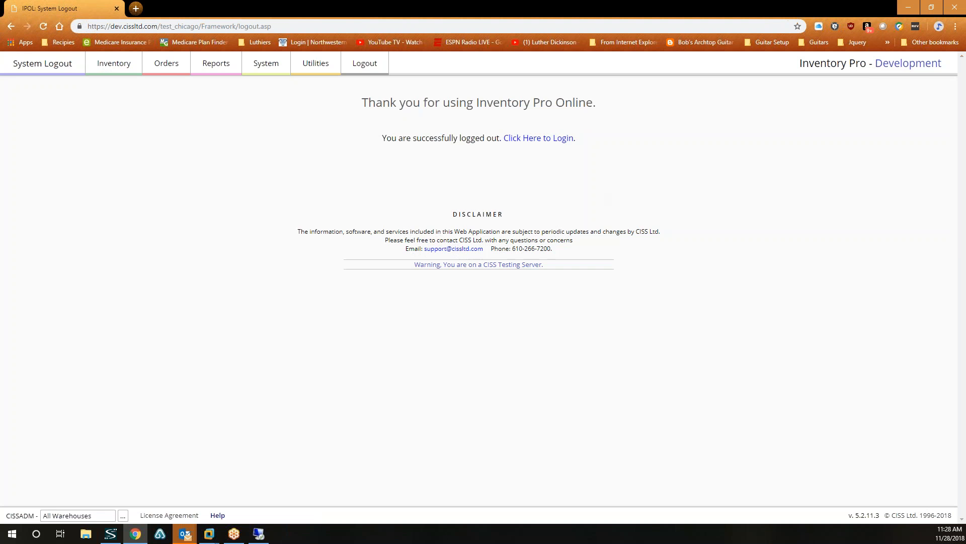
Sign in as the new user with its saved e-mail login and the account password.
{"action": "left_click", "coordinate": [523, 138]}
{"action": "double_click", "coordinate": [497, 211]}
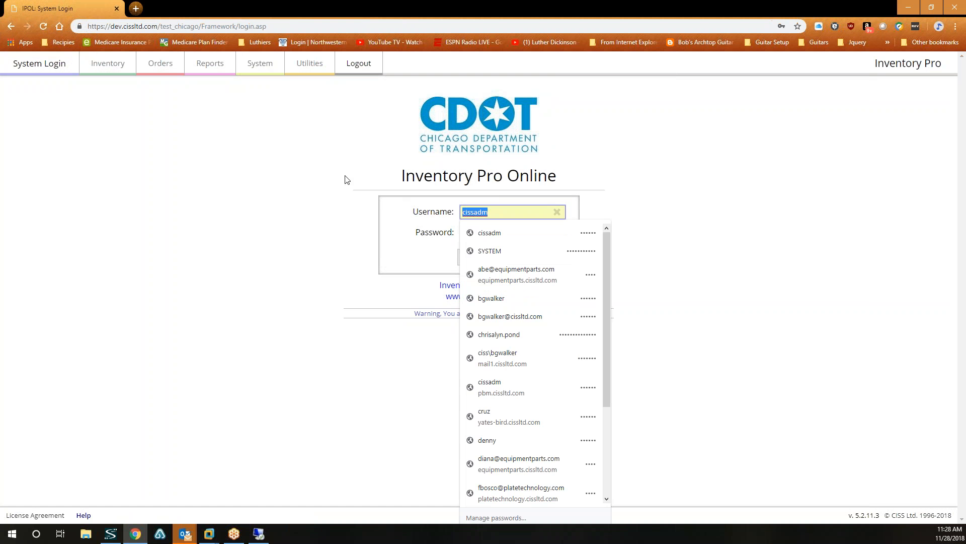
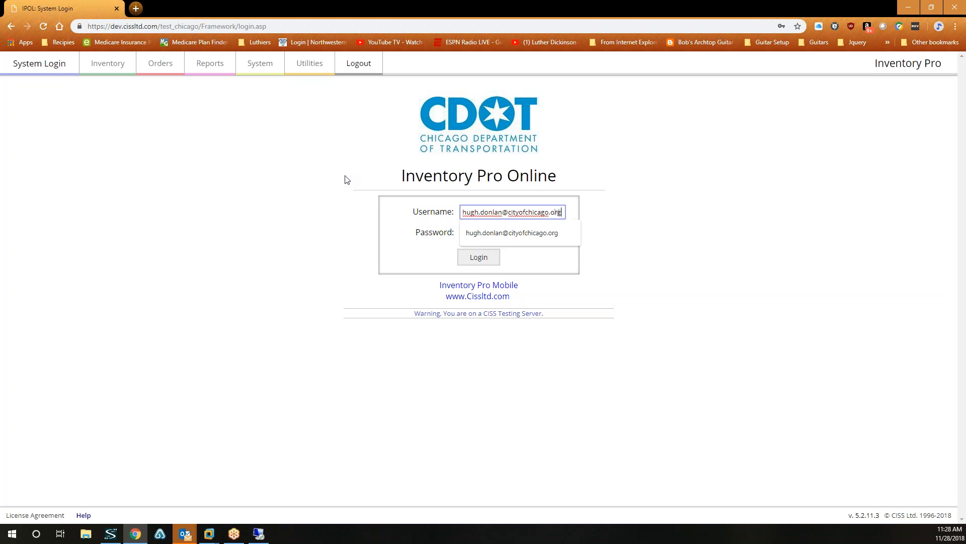
{"action": "key", "text": "Down"}
{"action": "key", "text": "Tab"}
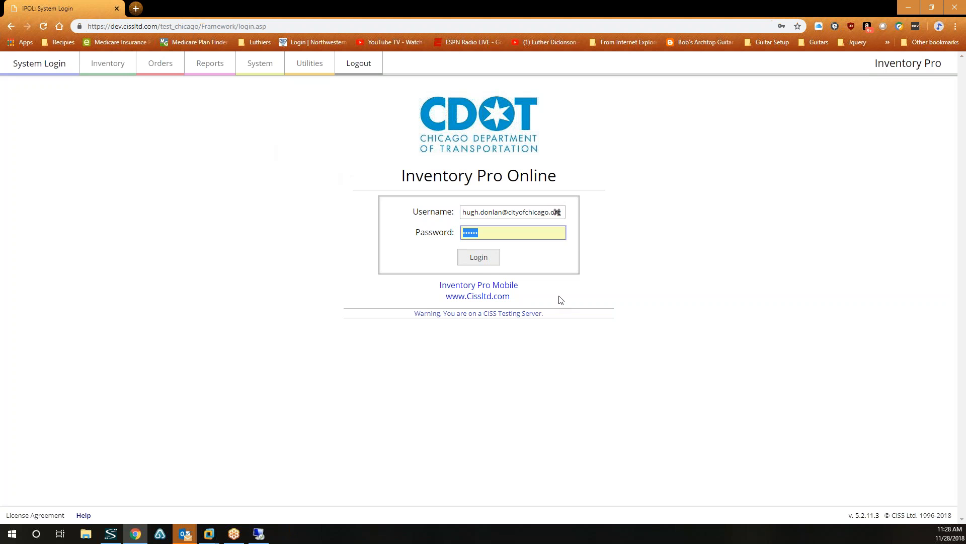
{"action": "type", "text": "••••••"}
{"action": "left_click", "coordinate": [477, 259]}
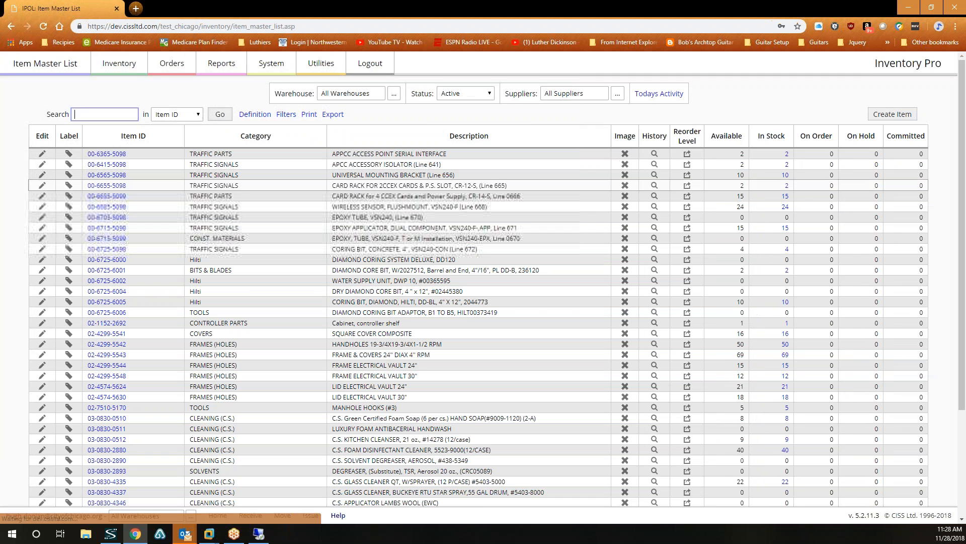
Sort Purchase Orders by Requested Date and view DEO18-0267's line items.
{"action": "left_click", "coordinate": [172, 64]}
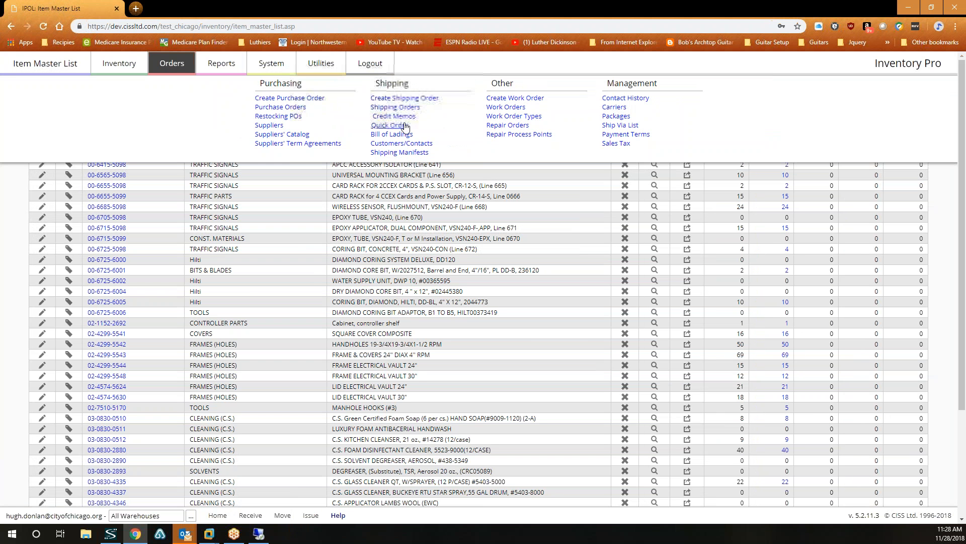
{"action": "left_click", "coordinate": [270, 107]}
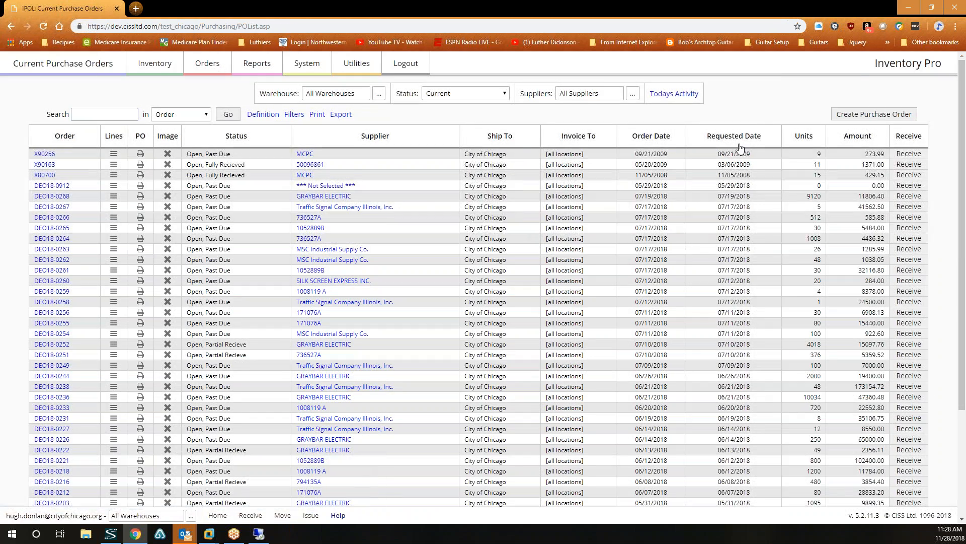
{"action": "left_click", "coordinate": [740, 145]}
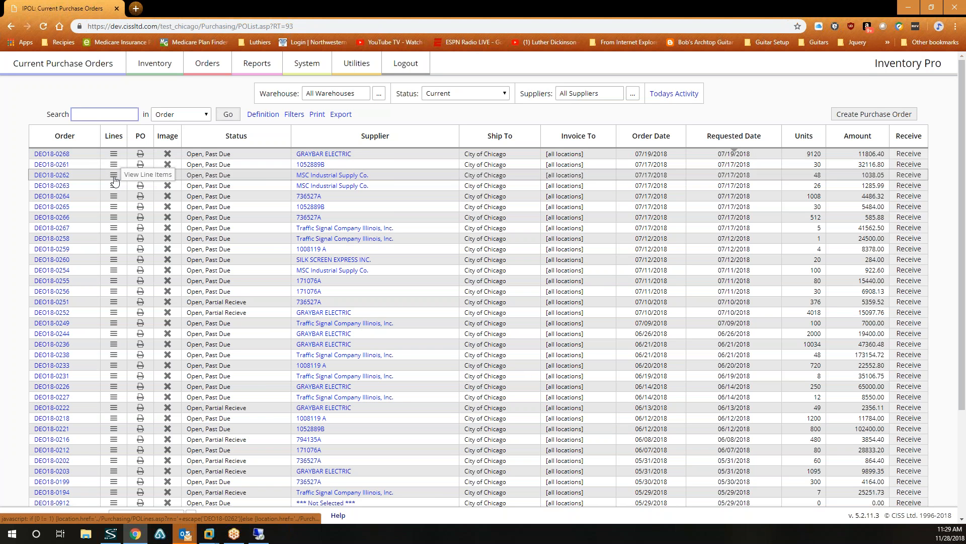
{"action": "left_click", "coordinate": [115, 229]}
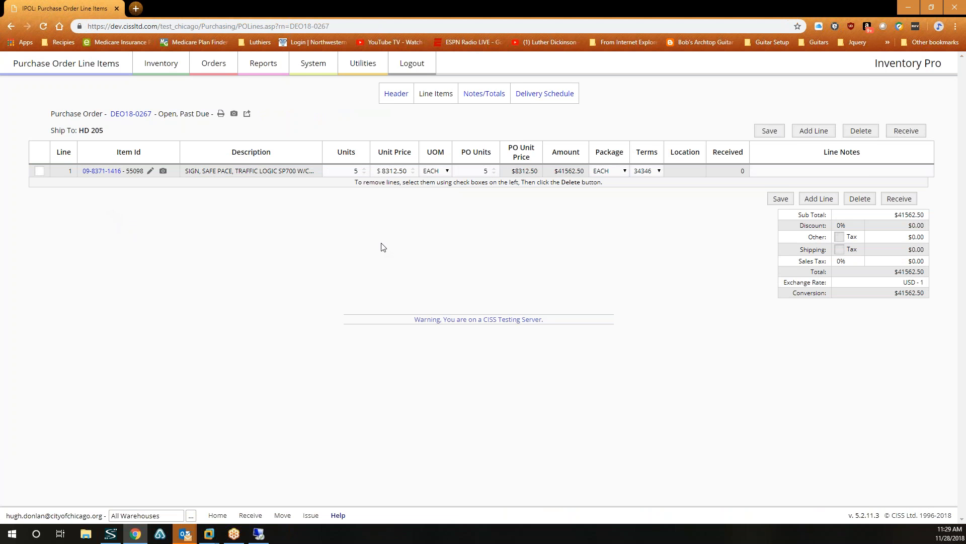
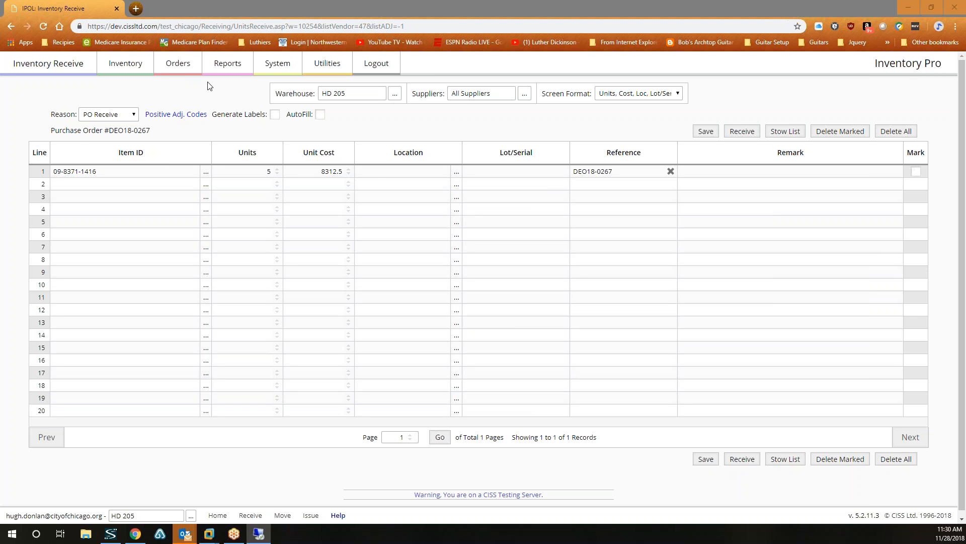
Open the line items of purchase order DEO18-0267.
{"action": "left_click", "coordinate": [168, 71]}
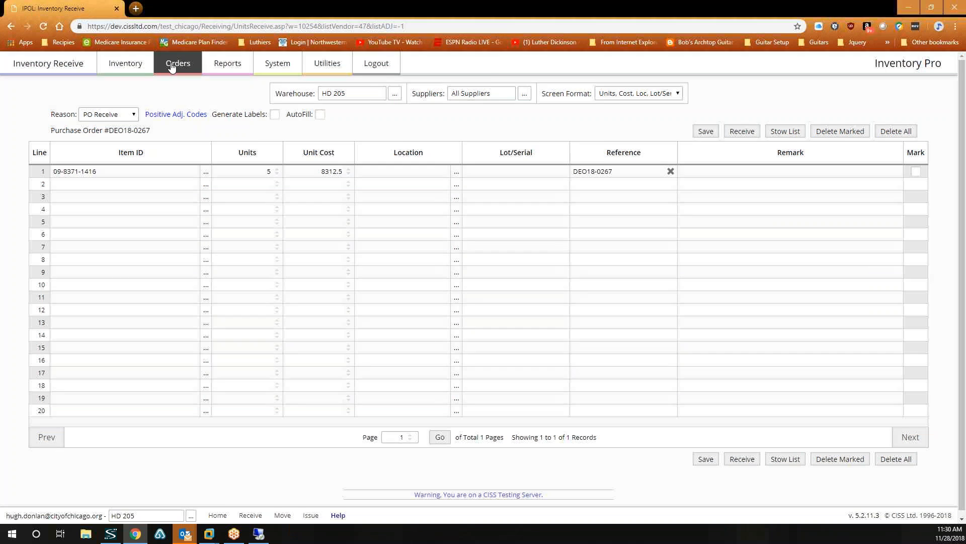
{"action": "left_click", "coordinate": [146, 248]}
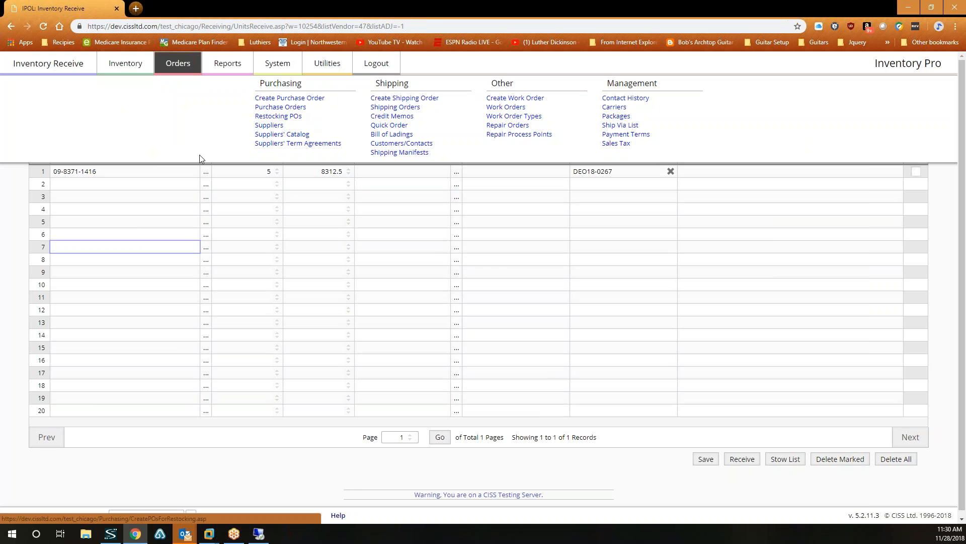
{"action": "left_click", "coordinate": [299, 107]}
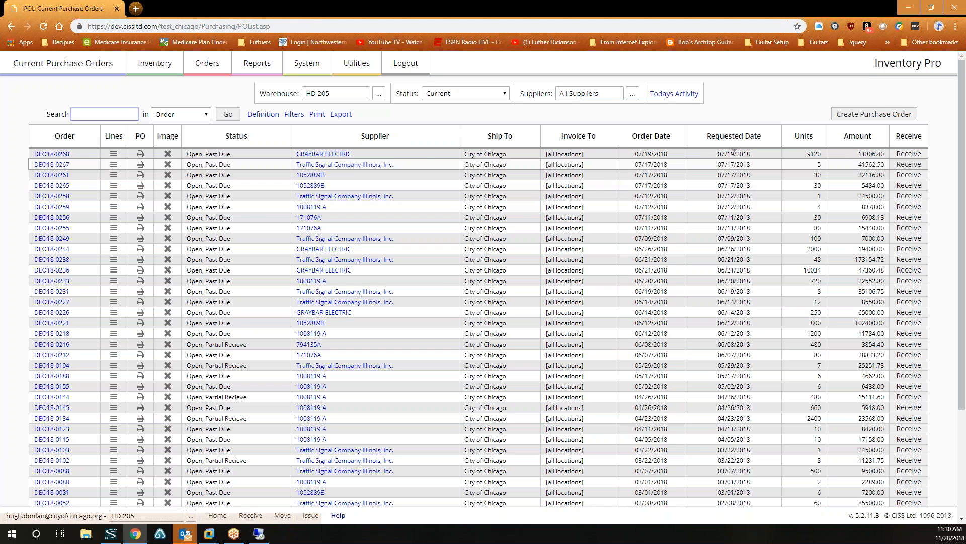
{"action": "left_click", "coordinate": [114, 166]}
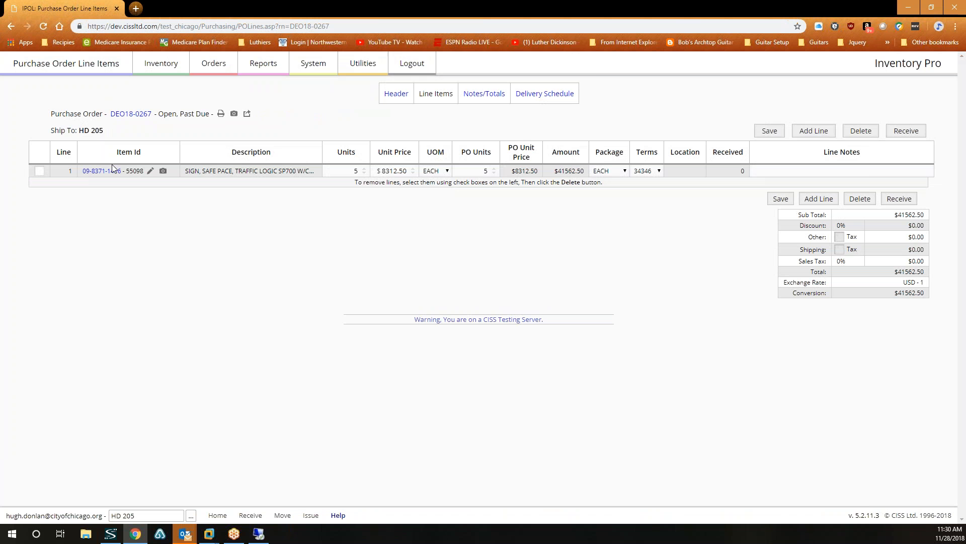
Start receiving DEO18-0267 and check line 1's location lookup without choosing one.
{"action": "left_click", "coordinate": [905, 133]}
{"action": "left_click", "coordinate": [537, 83]}
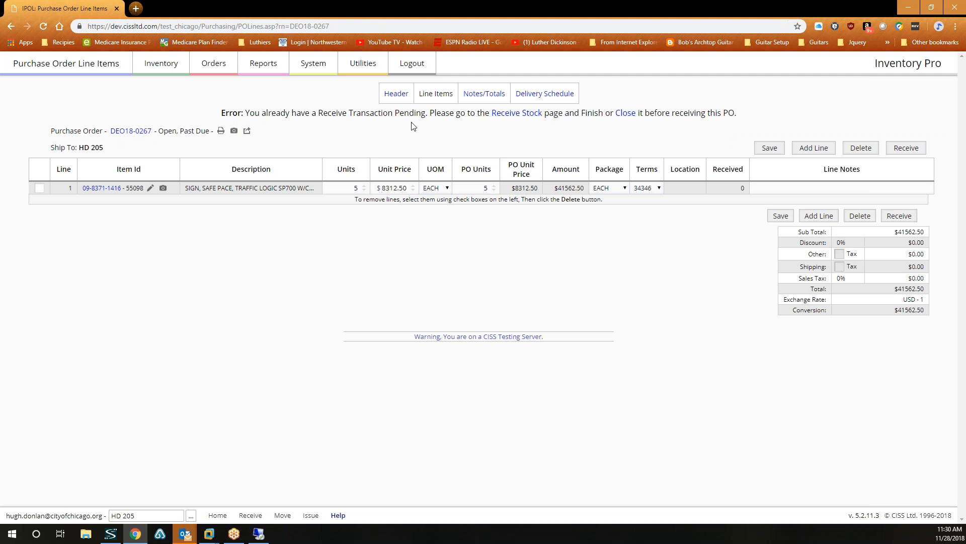
{"action": "left_click", "coordinate": [528, 113]}
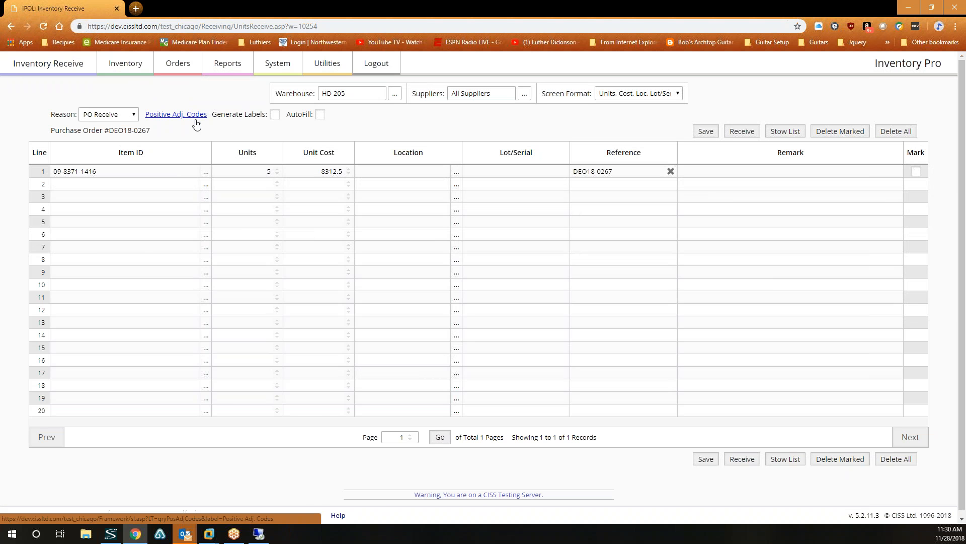
{"action": "left_click", "coordinate": [458, 173]}
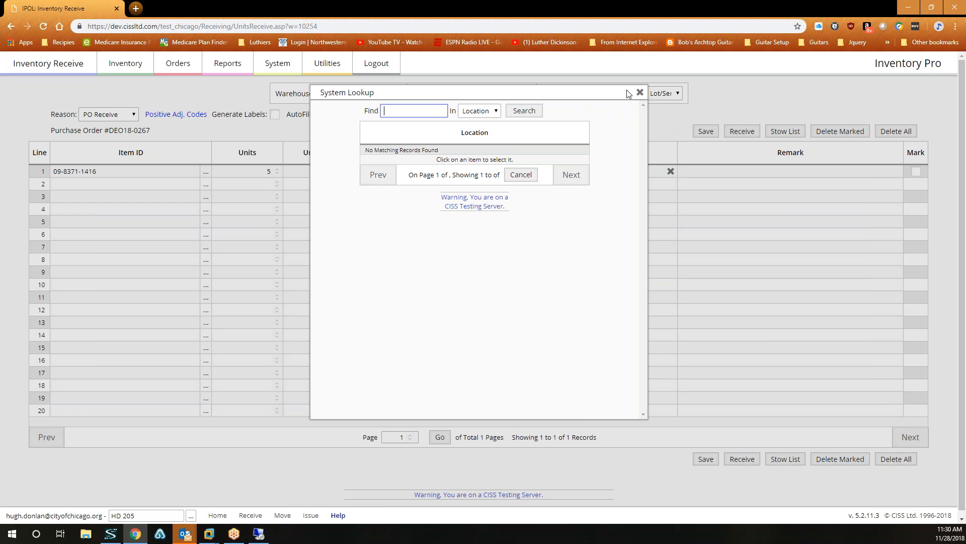
{"action": "left_click", "coordinate": [640, 92]}
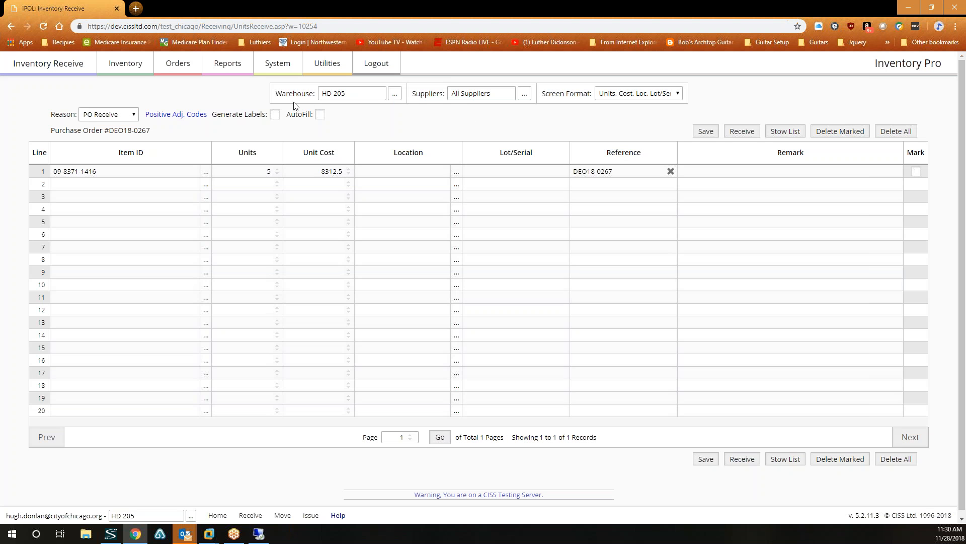
Create and save a new warehouse location named 205 INV, then return to receiving stock.
{"action": "mouse_move", "coordinate": [128, 68]}
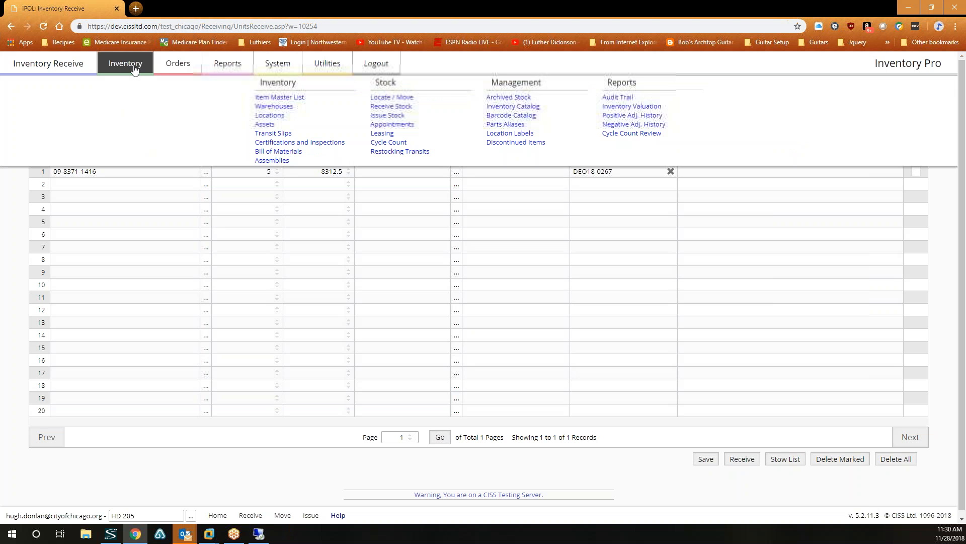
{"action": "left_click", "coordinate": [260, 119]}
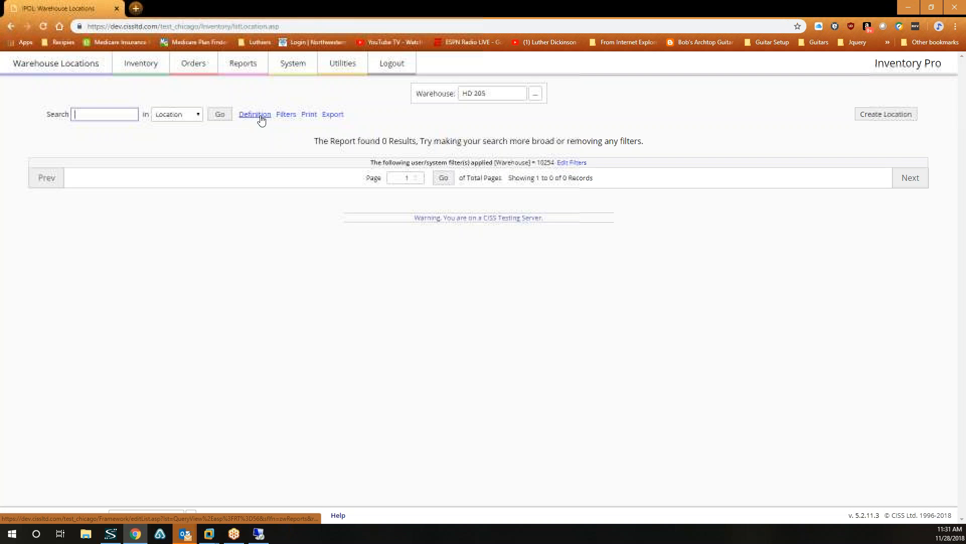
{"action": "left_click", "coordinate": [859, 116]}
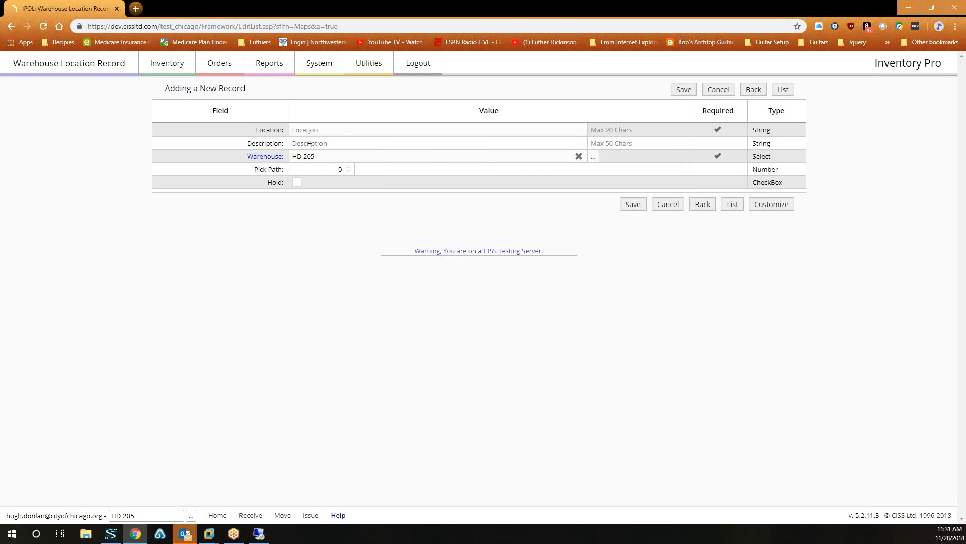
{"action": "left_click", "coordinate": [340, 130]}
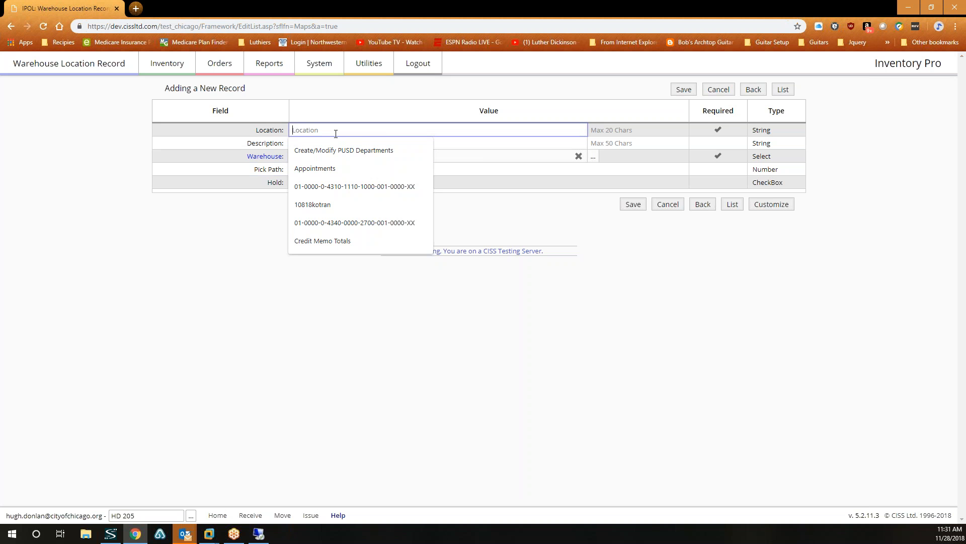
{"action": "left_click", "coordinate": [360, 109]}
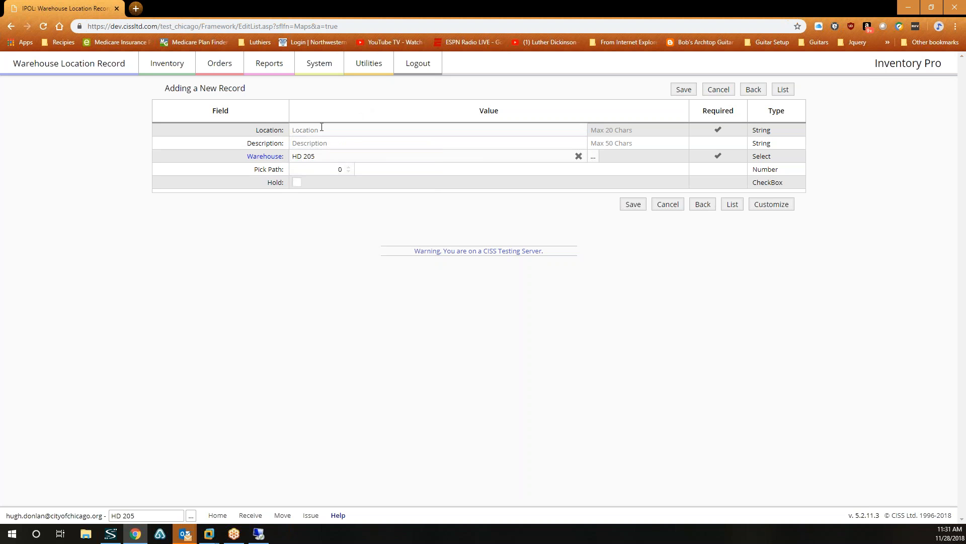
{"action": "left_click", "coordinate": [318, 130]}
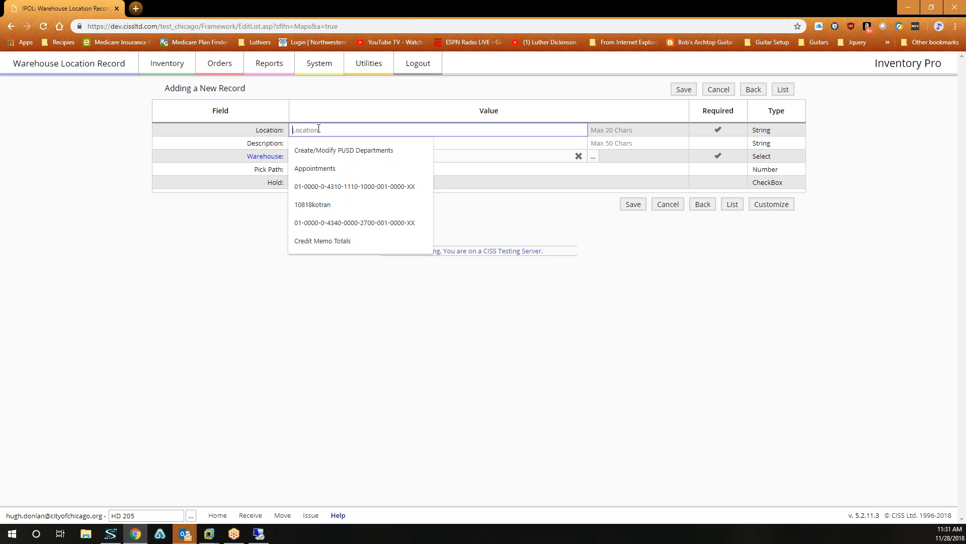
{"action": "type", "text": "205 Inv"}
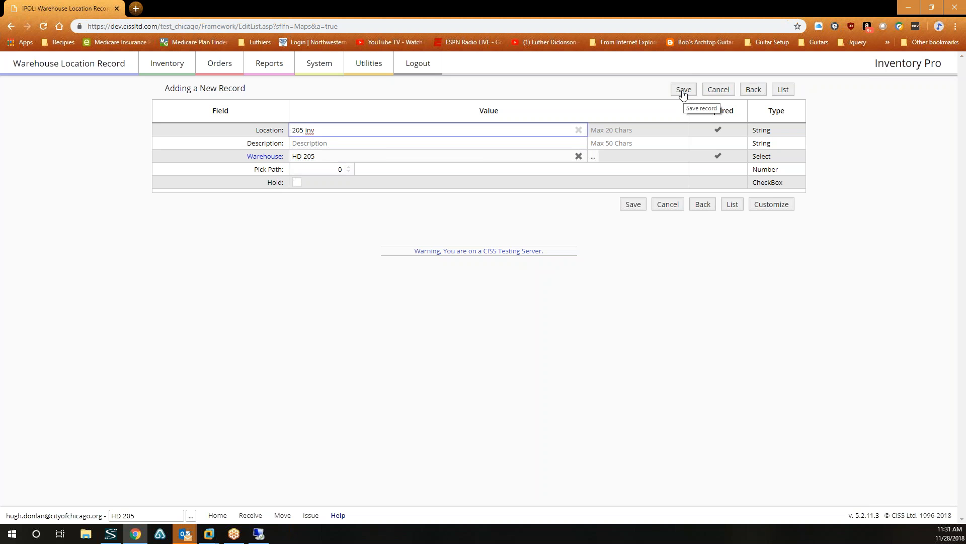
{"action": "left_click", "coordinate": [684, 91]}
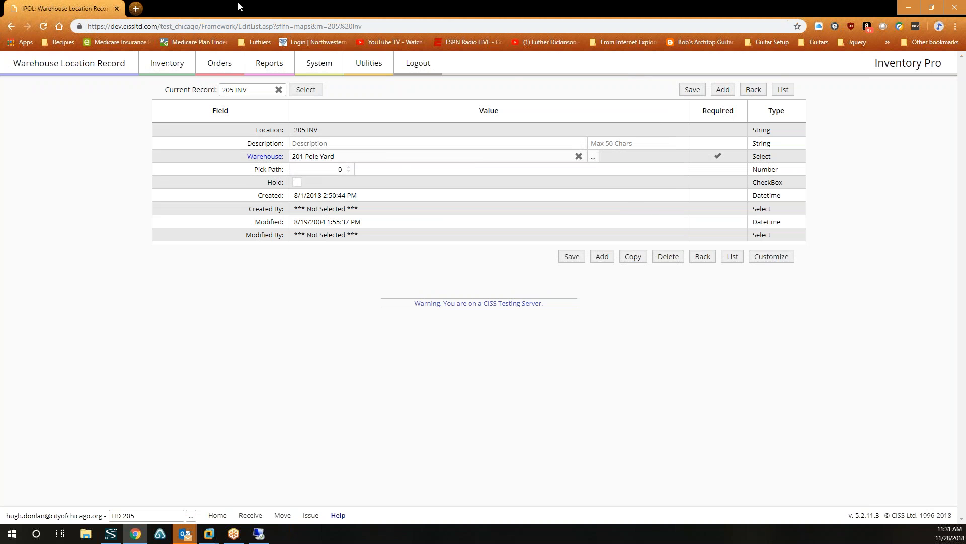
{"action": "mouse_move", "coordinate": [167, 63]}
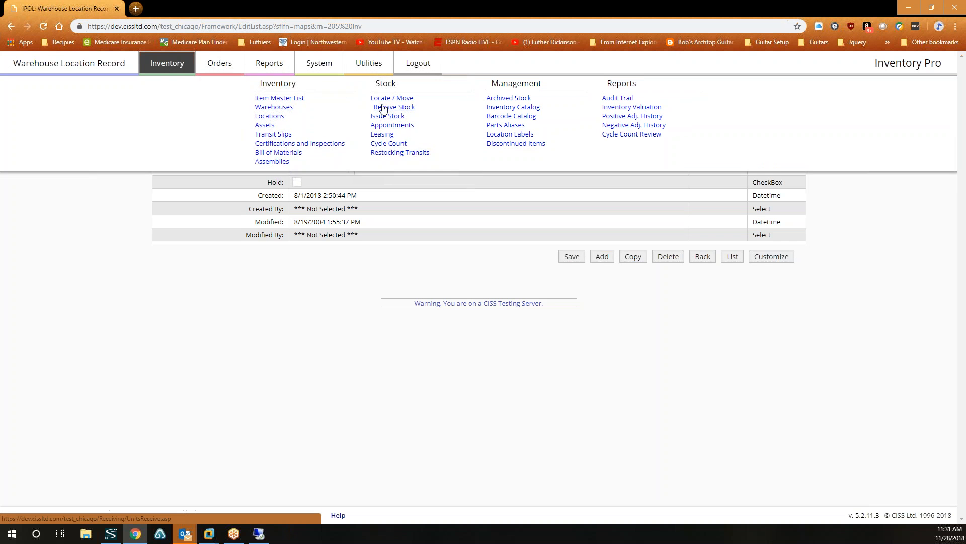
{"action": "left_click", "coordinate": [392, 102]}
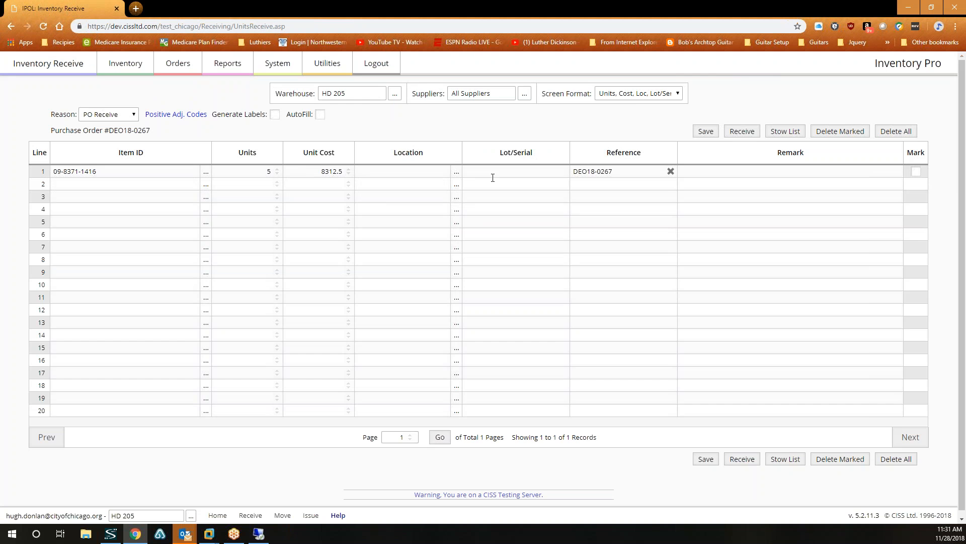
Receive DEO18-0267's 5 units into location 205 INV and complete the order.
{"action": "left_click", "coordinate": [457, 172]}
{"action": "left_click", "coordinate": [381, 153]}
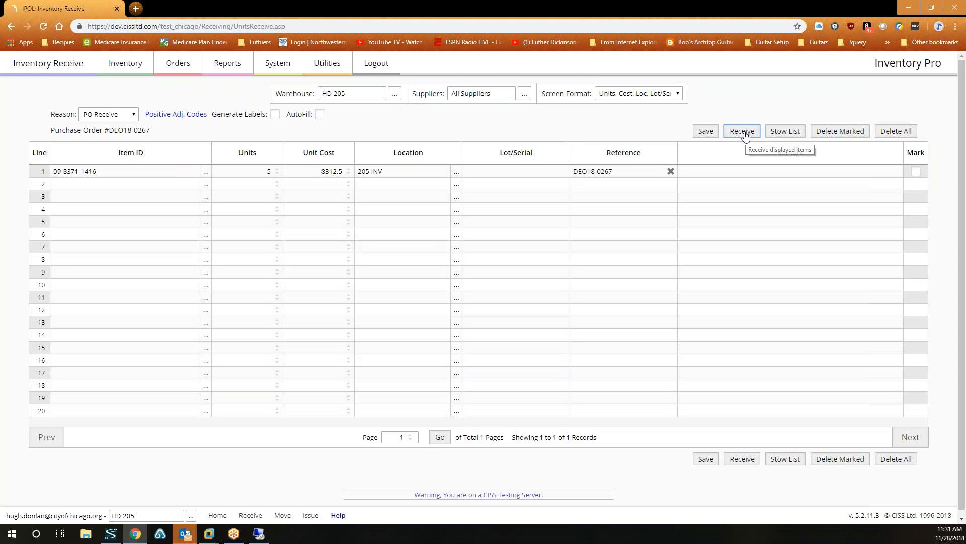
{"action": "left_click", "coordinate": [744, 132]}
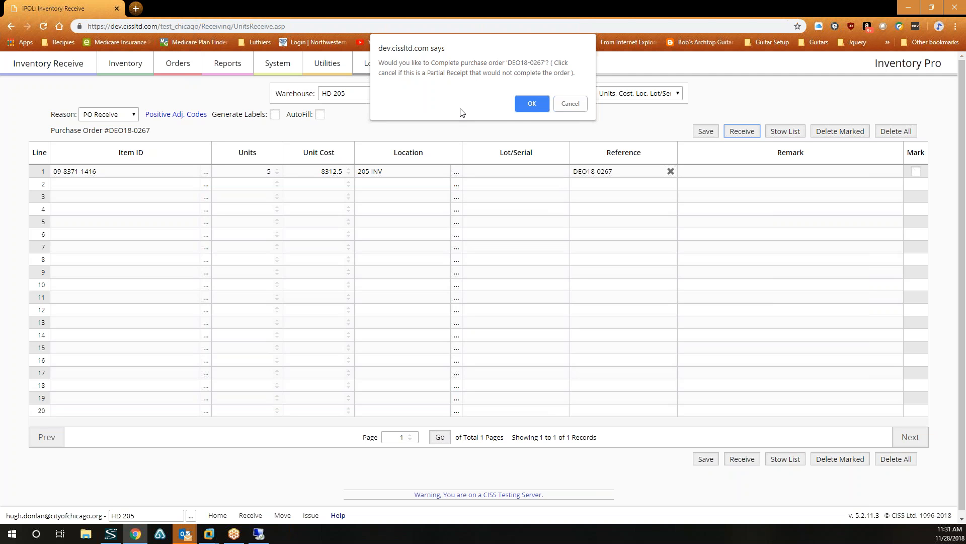
{"action": "left_click", "coordinate": [531, 103]}
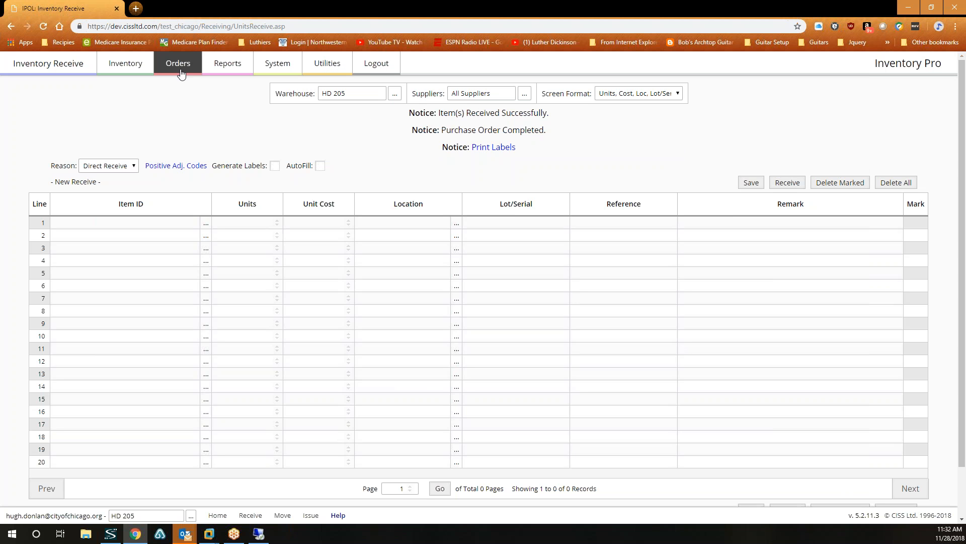
Open purchase order DEO18-0268's four conduit lines and request to receive it.
{"action": "mouse_move", "coordinate": [184, 70]}
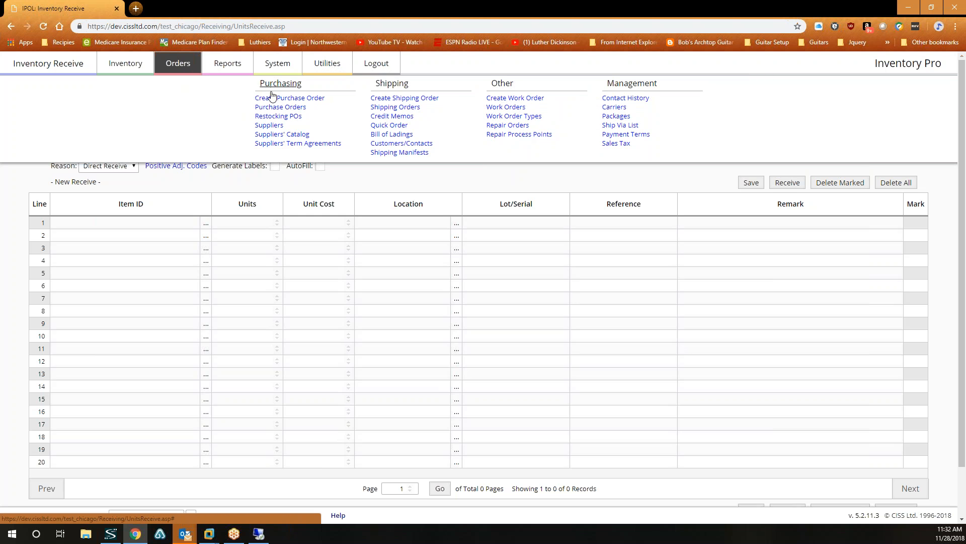
{"action": "left_click", "coordinate": [280, 107]}
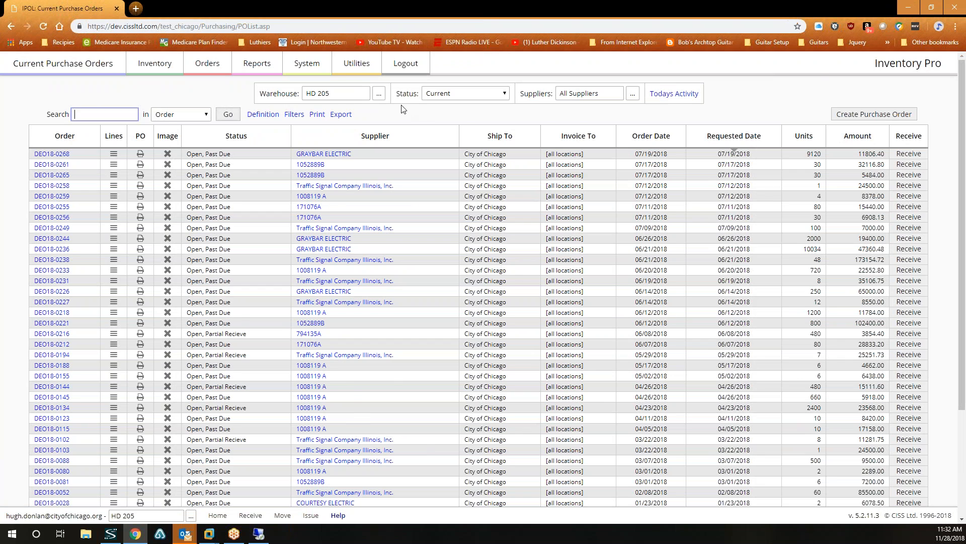
{"action": "scroll", "coordinate": [381, 231], "scroll_direction": "down", "scroll_amount": 3}
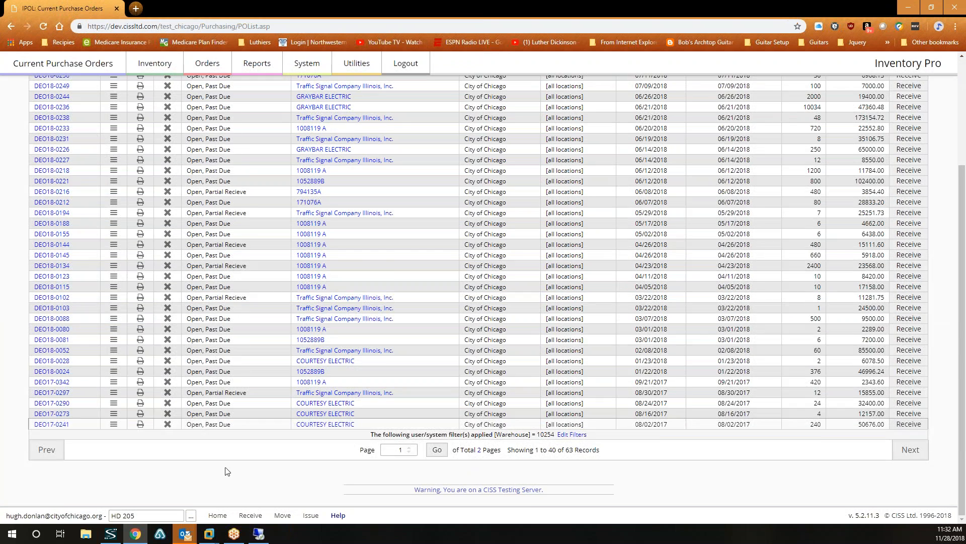
{"action": "scroll", "coordinate": [126, 498], "scroll_direction": "up", "scroll_amount": 1}
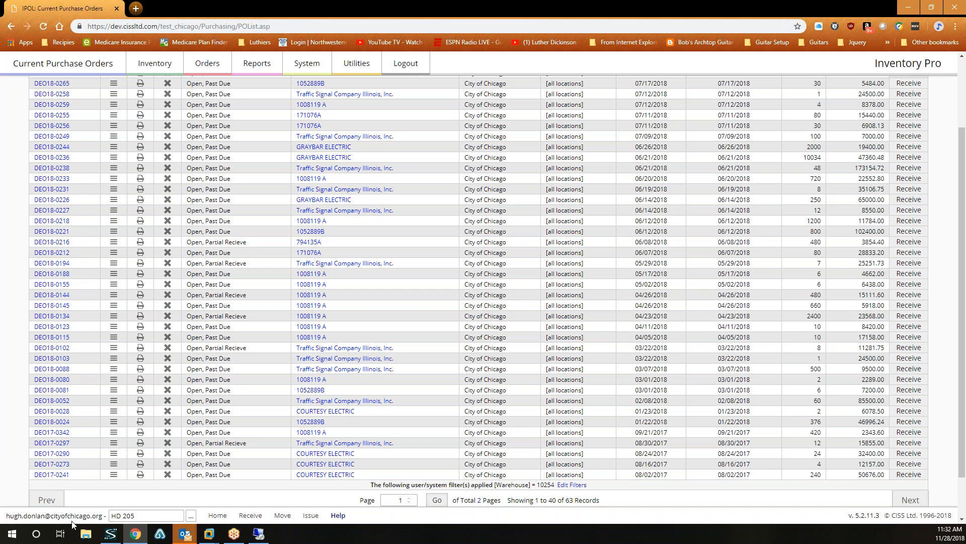
{"action": "scroll", "coordinate": [293, 453], "scroll_direction": "up", "scroll_amount": 2}
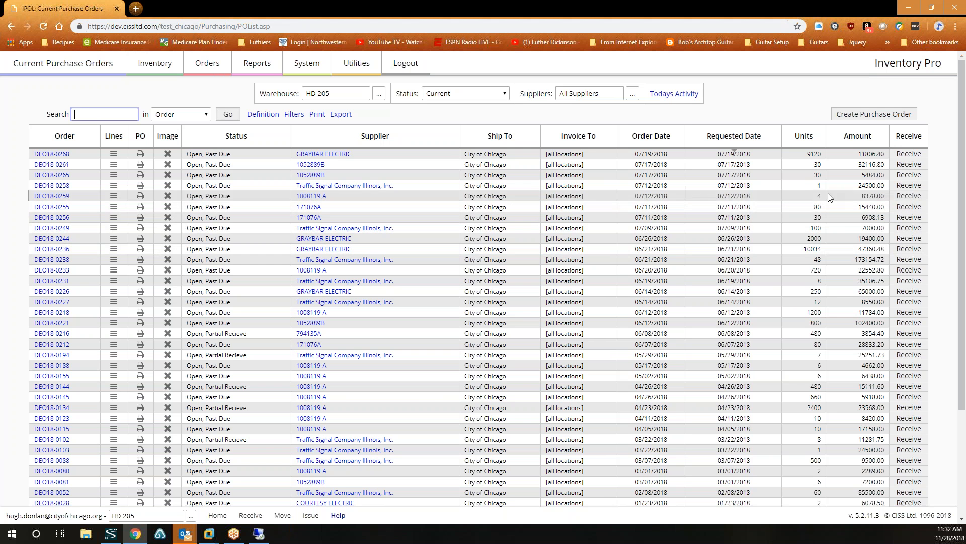
{"action": "left_click", "coordinate": [112, 154]}
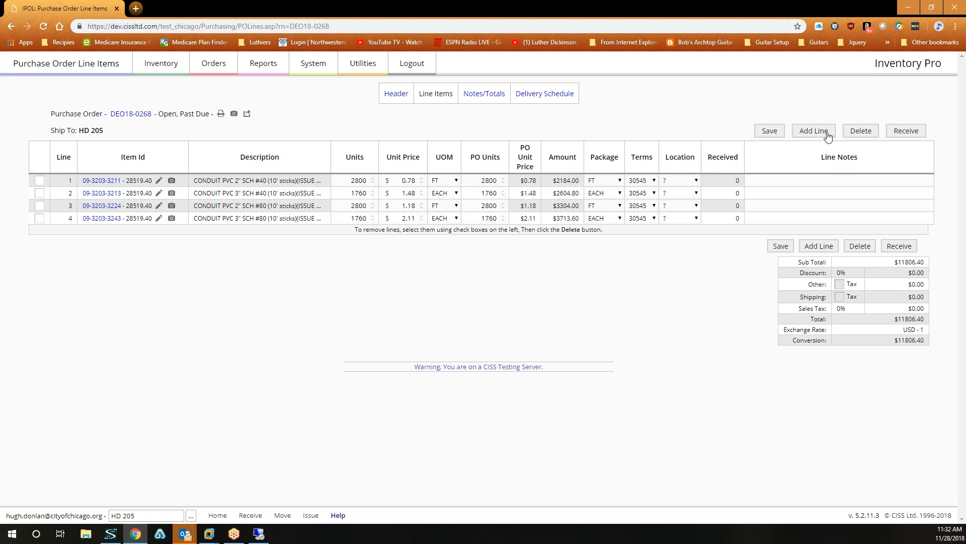
{"action": "left_click", "coordinate": [905, 131]}
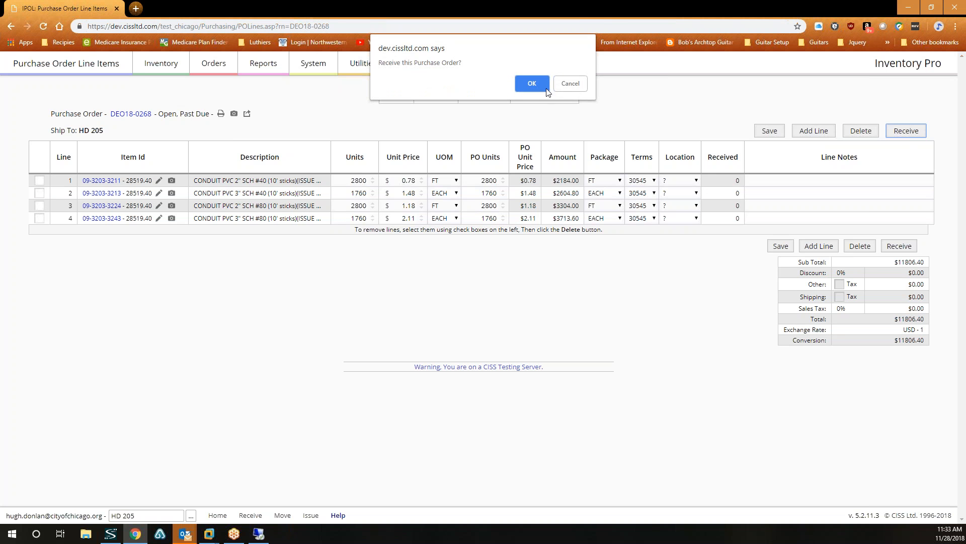
{"action": "left_click", "coordinate": [532, 83]}
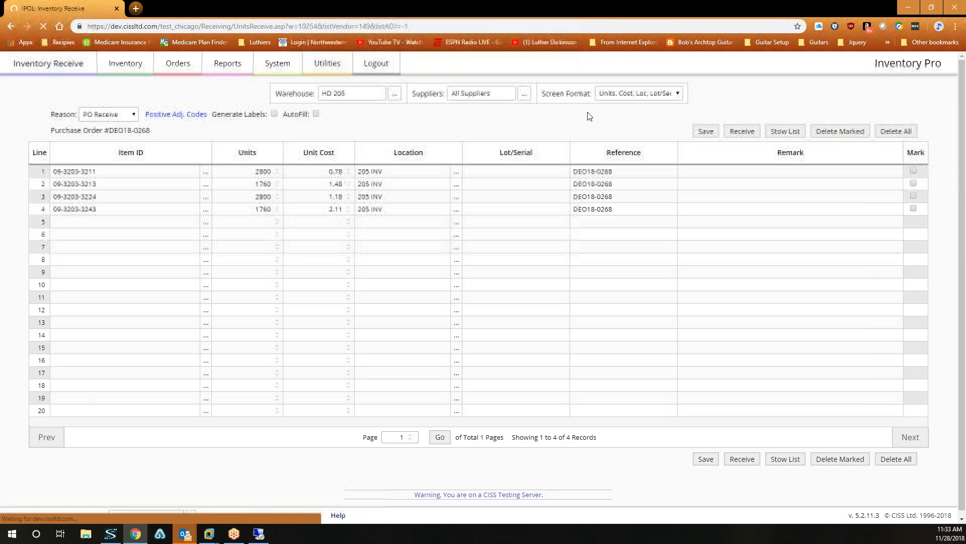
{"action": "left_click", "coordinate": [916, 209]}
{"action": "left_click", "coordinate": [916, 196]}
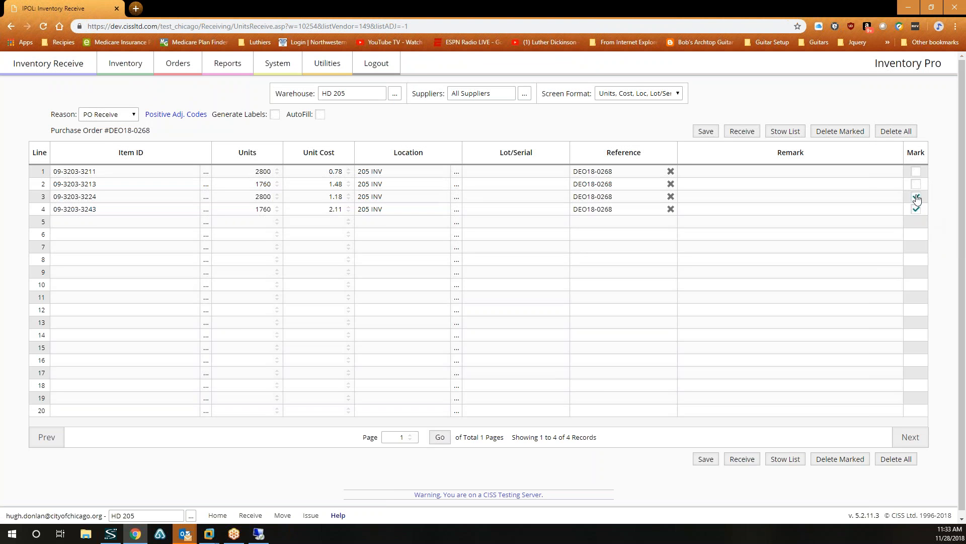
{"action": "left_click", "coordinate": [916, 184]}
{"action": "left_click", "coordinate": [848, 137]}
{"action": "left_click", "coordinate": [542, 83]}
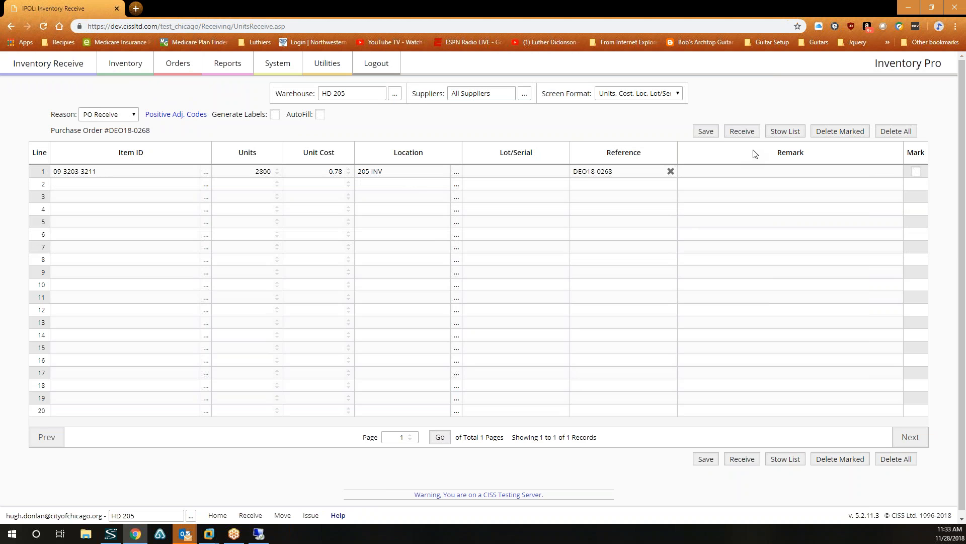
{"action": "left_click", "coordinate": [743, 132]}
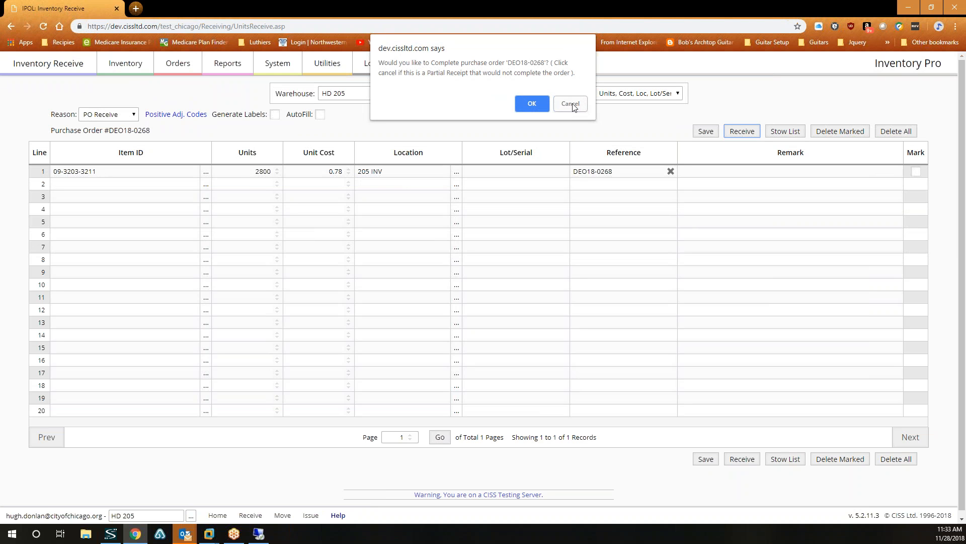
{"action": "left_click", "coordinate": [571, 104]}
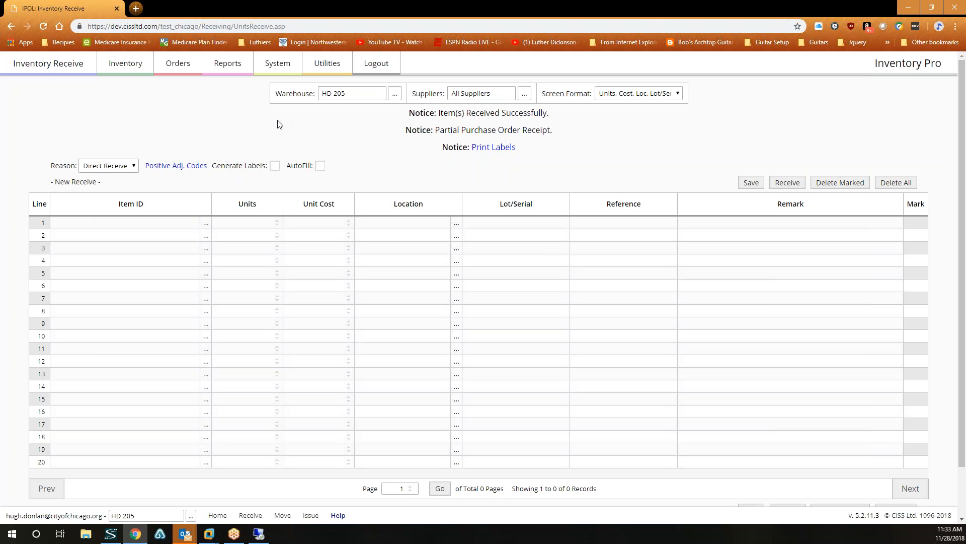
Reopen DEO18-0268's line items from the Purchase Orders list.
{"action": "mouse_move", "coordinate": [185, 72]}
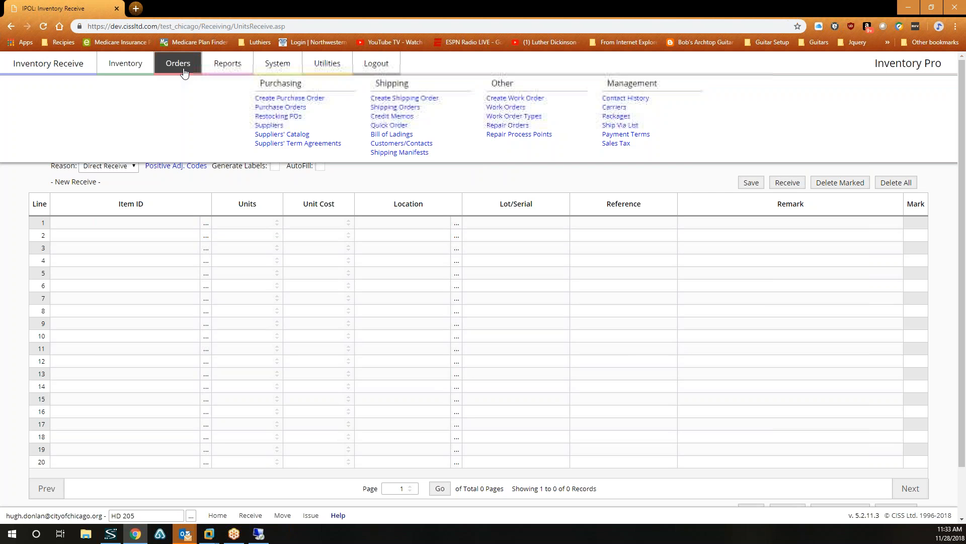
{"action": "left_click", "coordinate": [285, 109]}
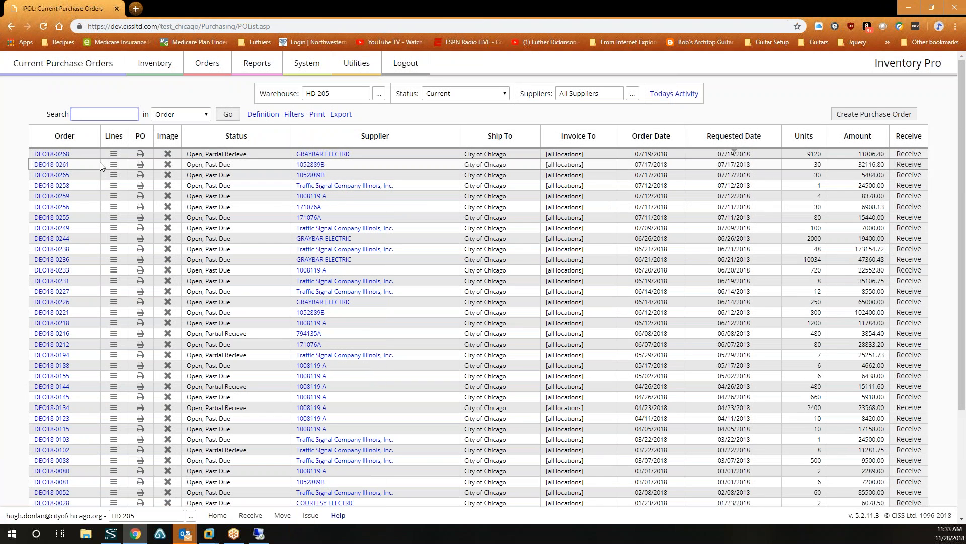
{"action": "left_click", "coordinate": [114, 156]}
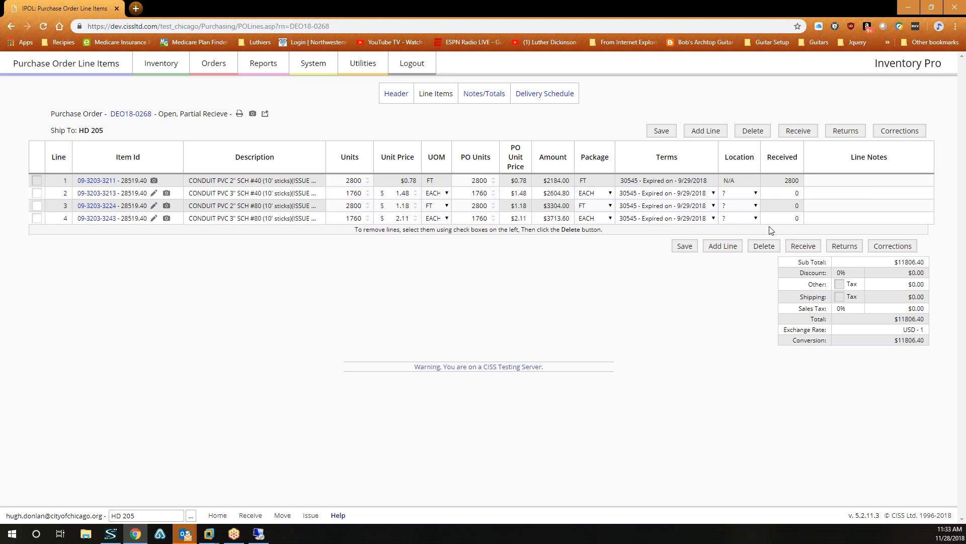
Start receiving DEO18-0268's remaining lines and save row 1 with 1 unit.
{"action": "left_click", "coordinate": [806, 134]}
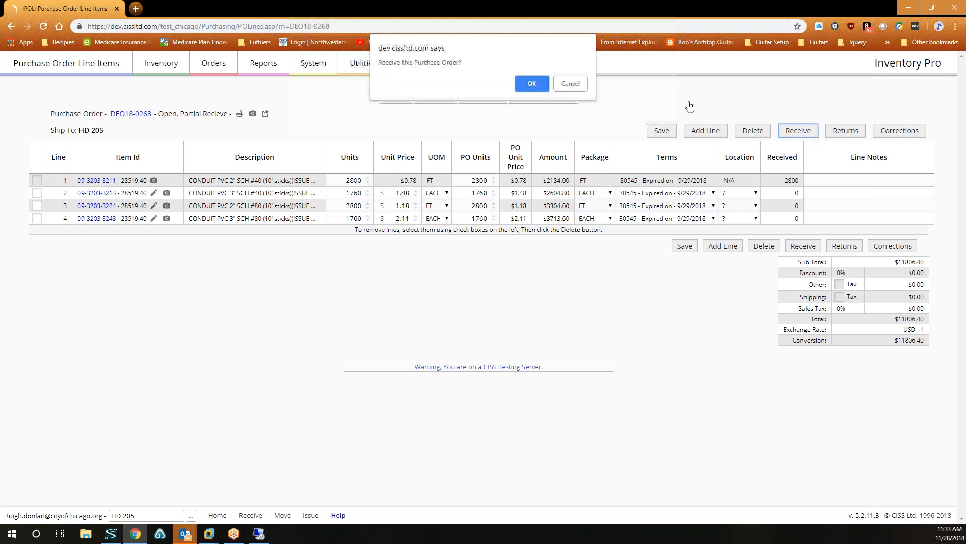
{"action": "left_click", "coordinate": [532, 84]}
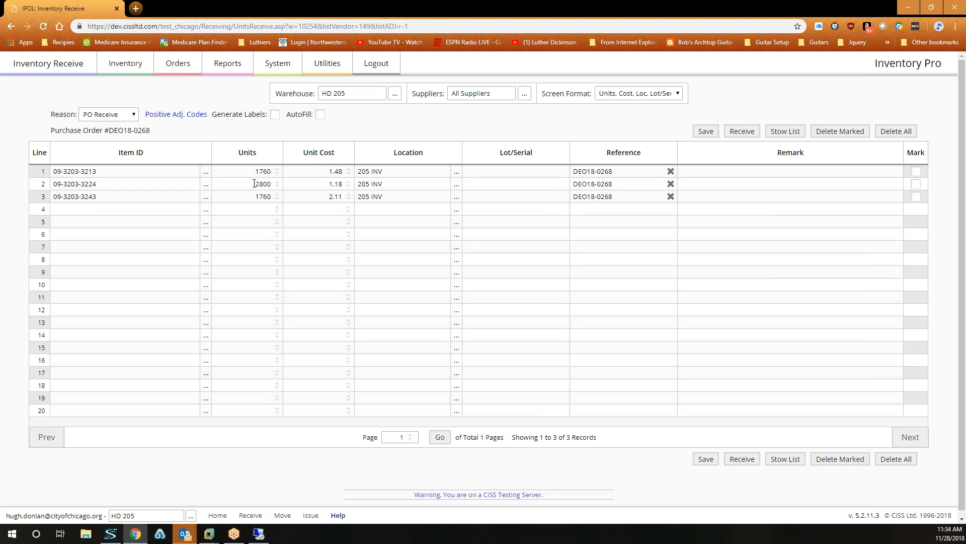
{"action": "left_click_drag", "start_coordinate": [254, 172], "coordinate": [272, 173]}
{"action": "type", "text": "1"}
{"action": "left_click", "coordinate": [710, 132]}
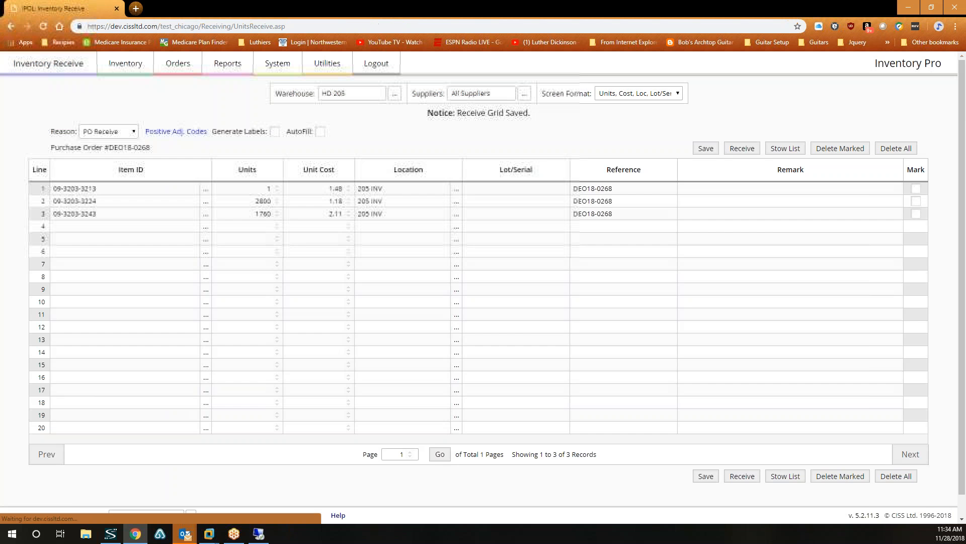
{"action": "left_click", "coordinate": [916, 201]}
{"action": "left_click", "coordinate": [916, 214]}
{"action": "left_click", "coordinate": [839, 148]}
{"action": "key", "text": "Return"}
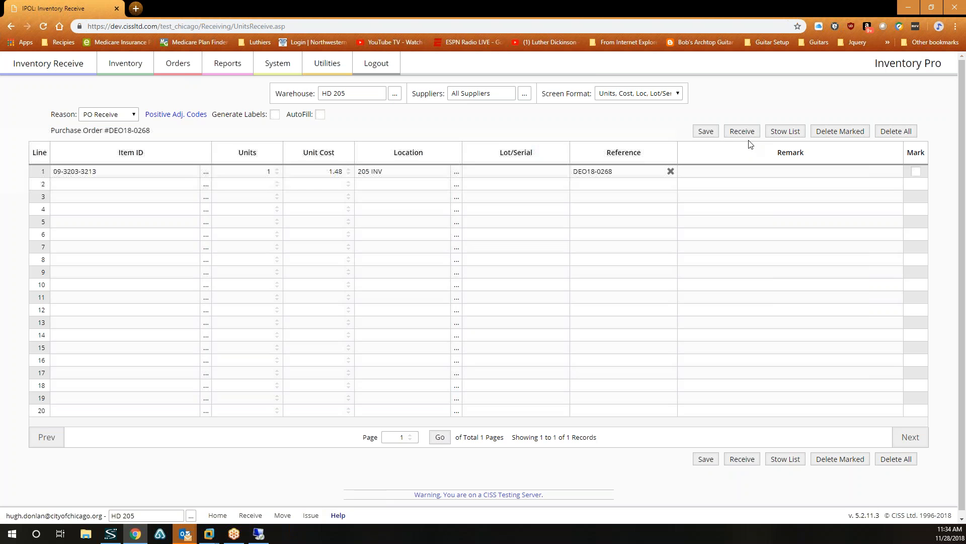
{"action": "left_click", "coordinate": [743, 132]}
{"action": "left_click", "coordinate": [530, 103]}
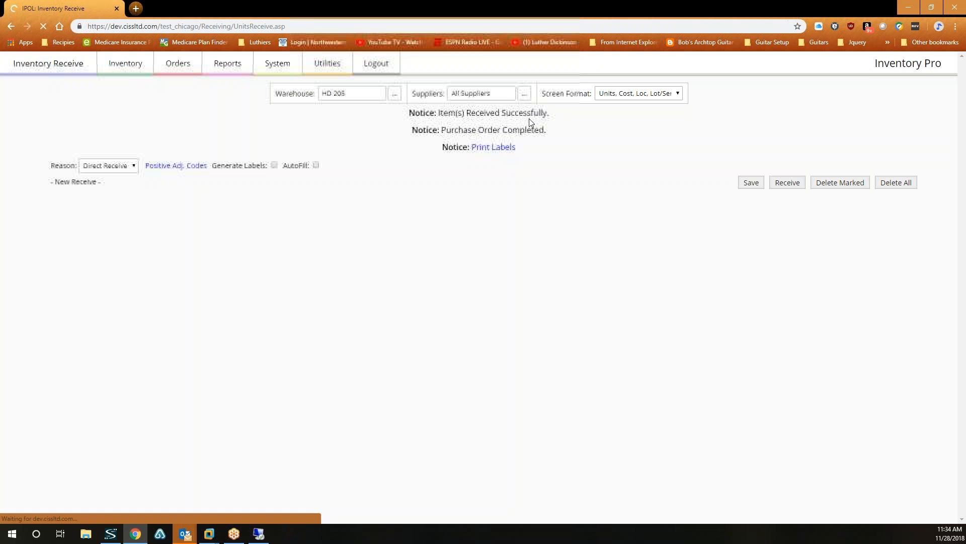
Filter to Completed orders, re-open DEO18-0268, and view its line items.
{"action": "left_click", "coordinate": [171, 72]}
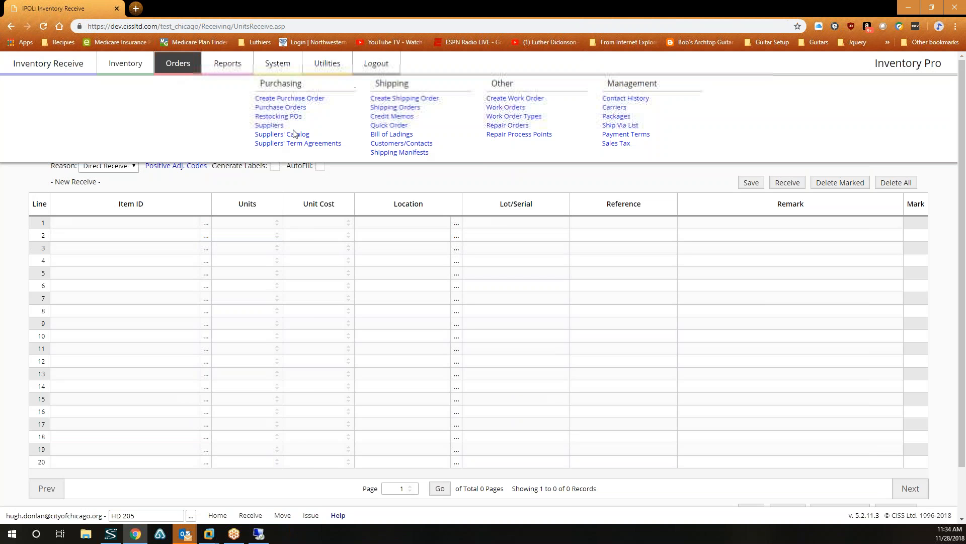
{"action": "left_click", "coordinate": [304, 108]}
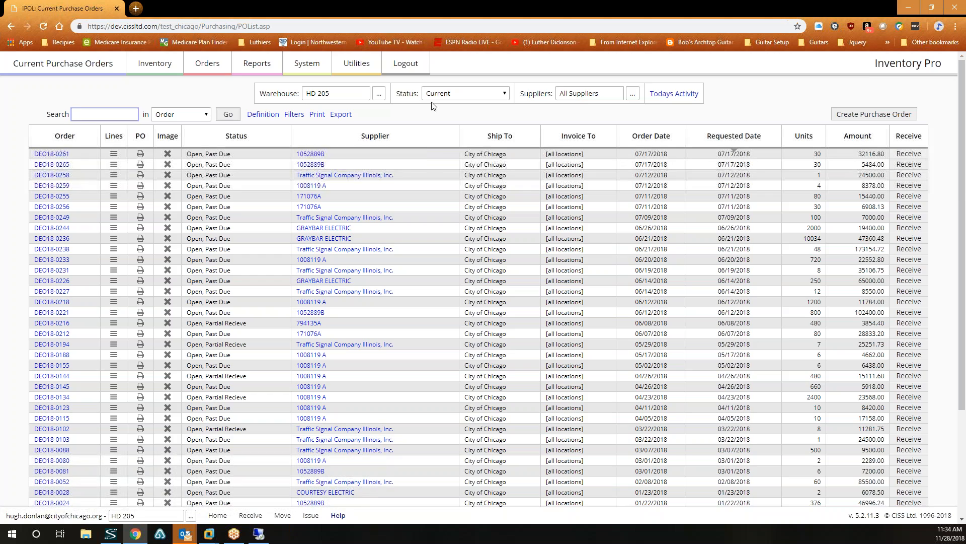
{"action": "left_click", "coordinate": [474, 97]}
{"action": "left_click", "coordinate": [460, 122]}
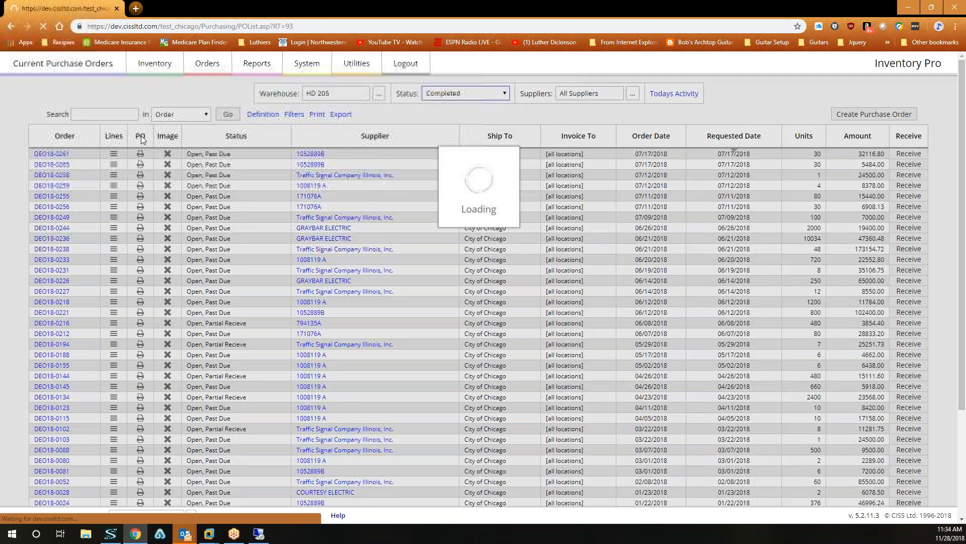
{"action": "left_click", "coordinate": [55, 154]}
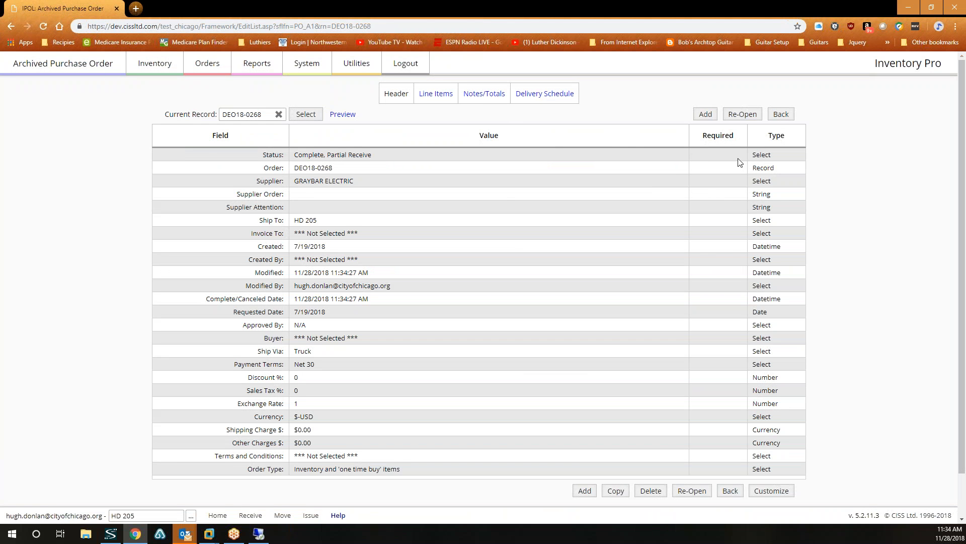
{"action": "left_click", "coordinate": [749, 116]}
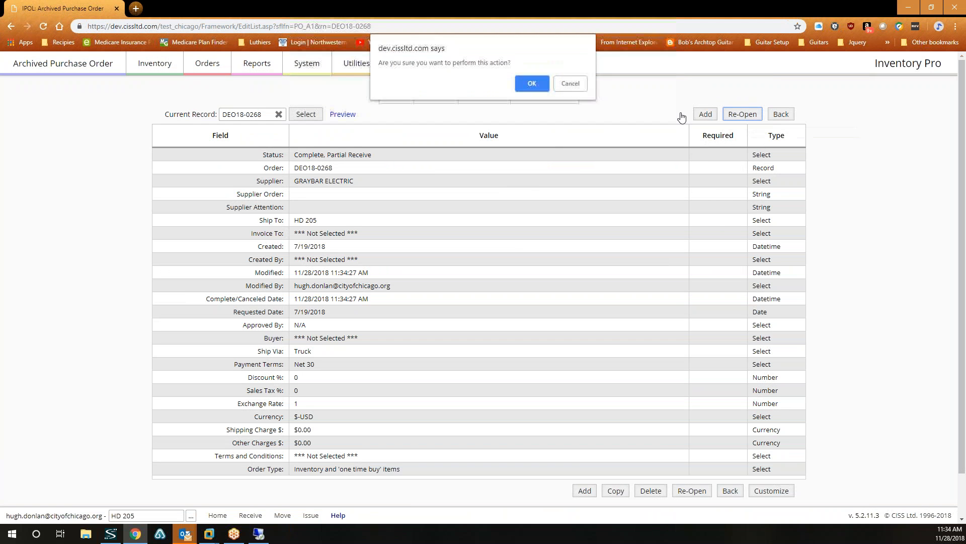
{"action": "left_click", "coordinate": [531, 84]}
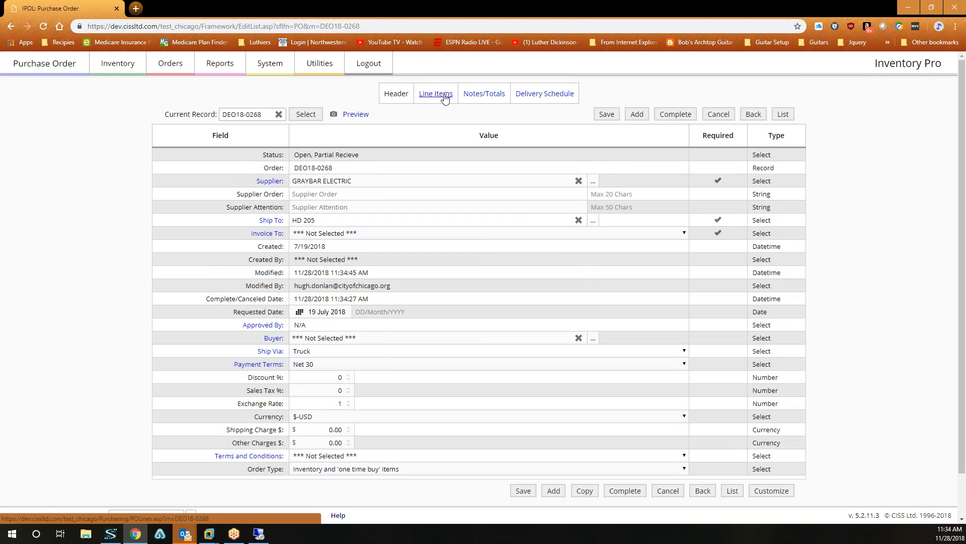
{"action": "left_click", "coordinate": [445, 93]}
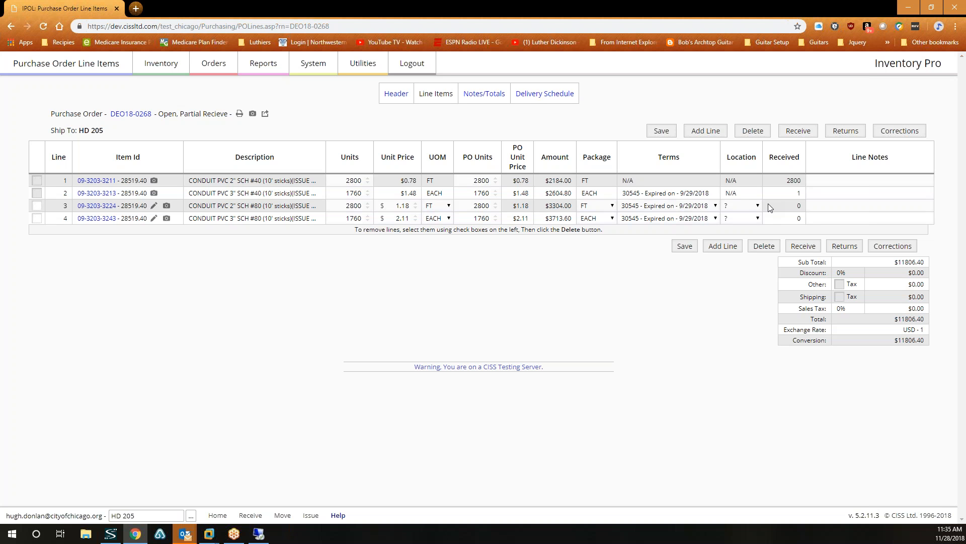
Return from the line items to DEO18-0268's header record.
{"action": "left_click", "coordinate": [162, 70]}
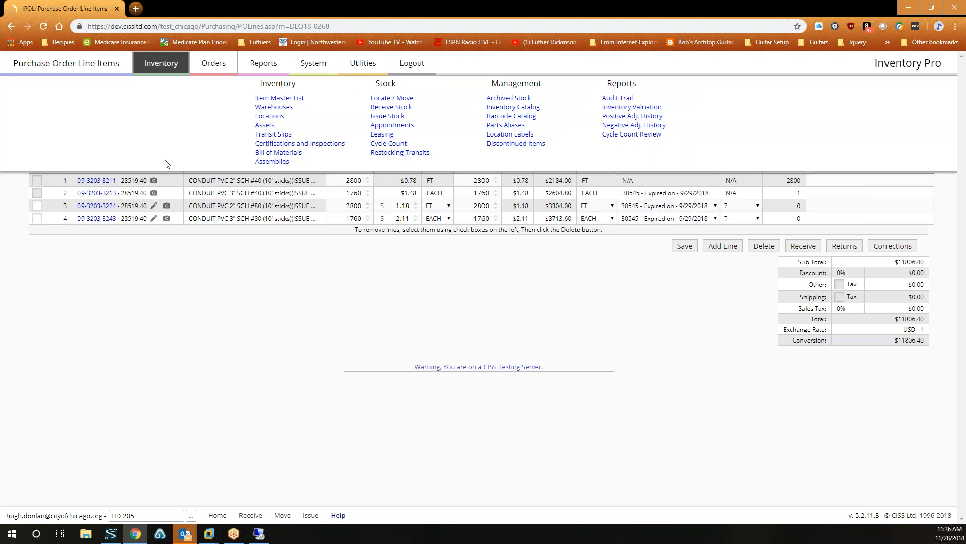
{"action": "left_click", "coordinate": [10, 28]}
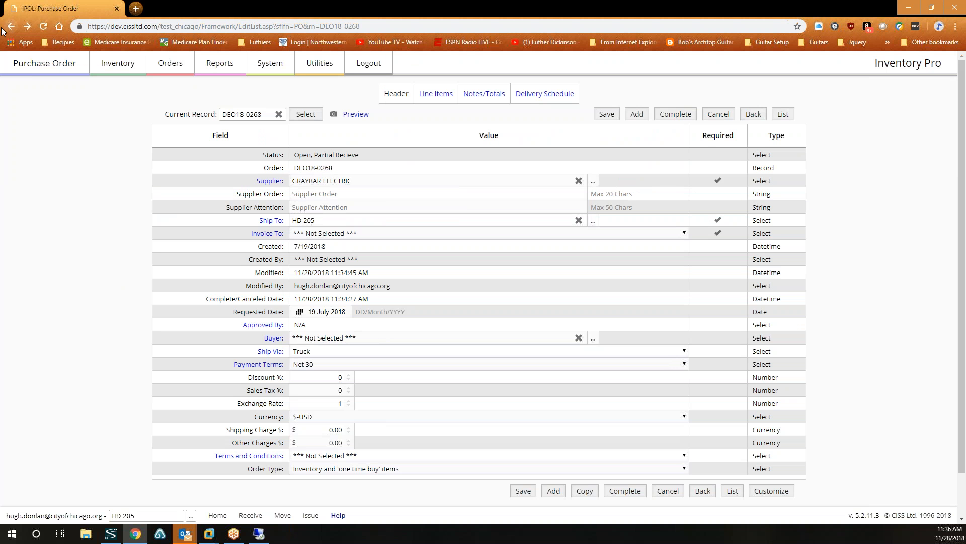
Download the master inventory catalog for warehouse 205.
{"action": "left_click", "coordinate": [320, 67]}
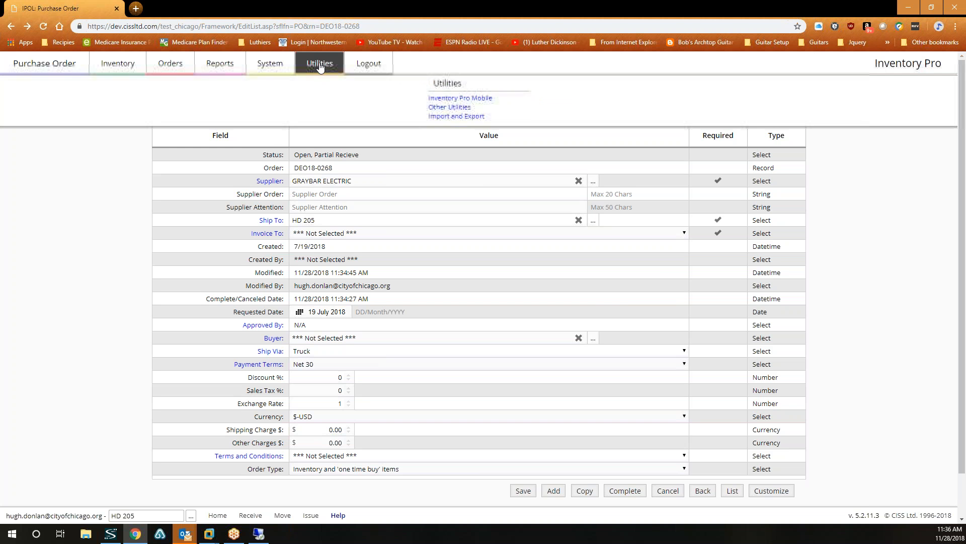
{"action": "left_click", "coordinate": [463, 116]}
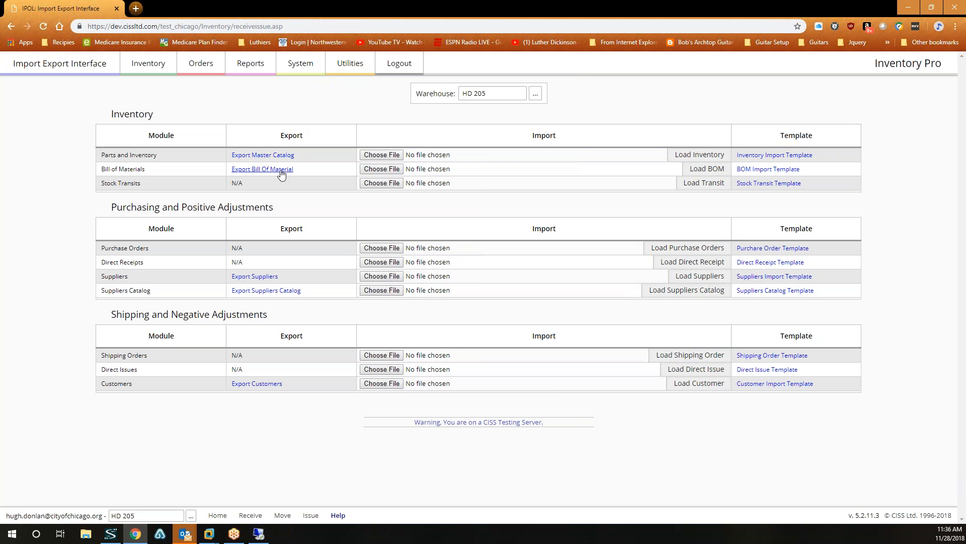
{"action": "left_click", "coordinate": [277, 156]}
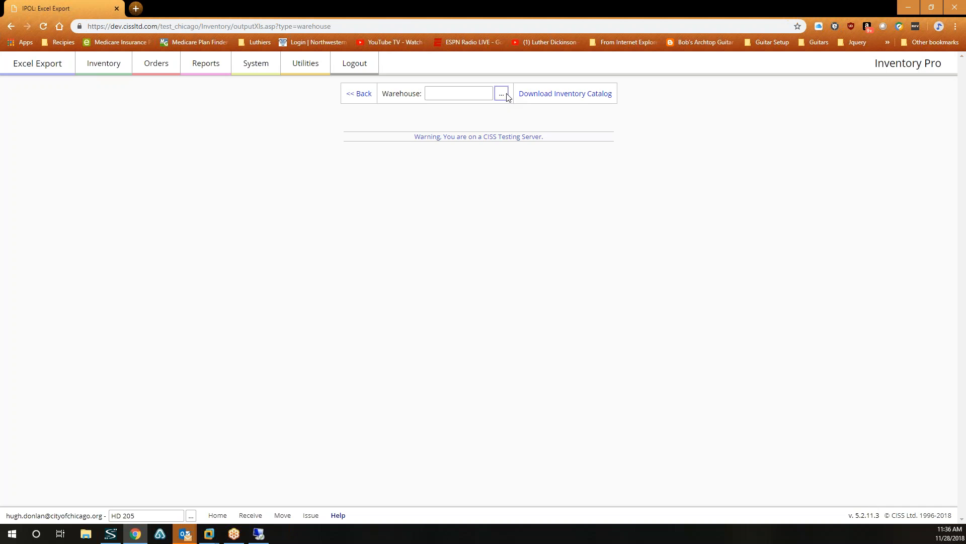
{"action": "left_click", "coordinate": [502, 94]}
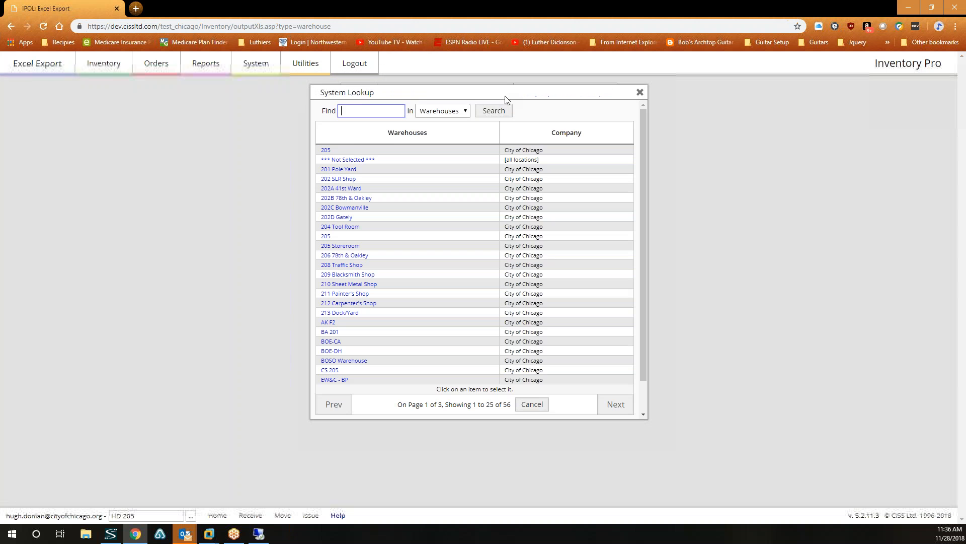
{"action": "left_click", "coordinate": [326, 151]}
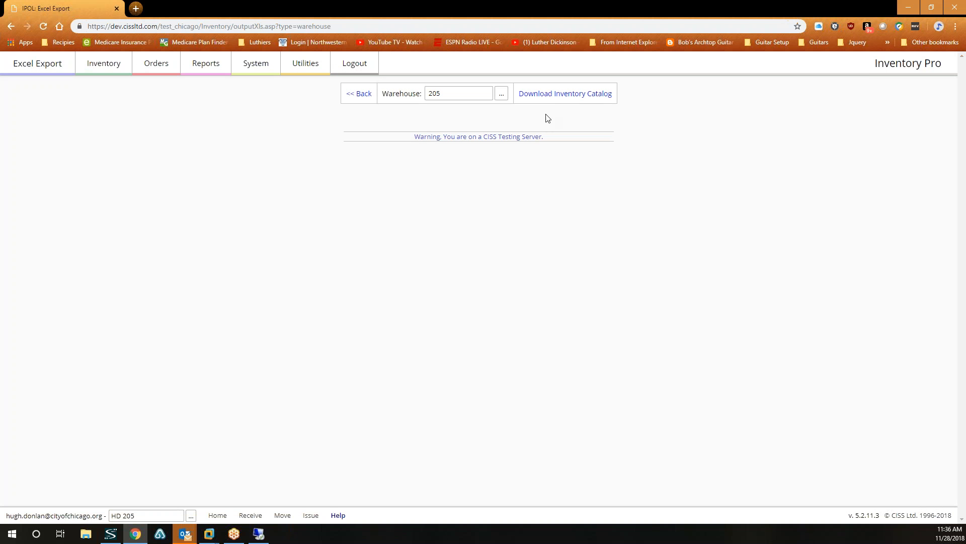
{"action": "left_click", "coordinate": [557, 95]}
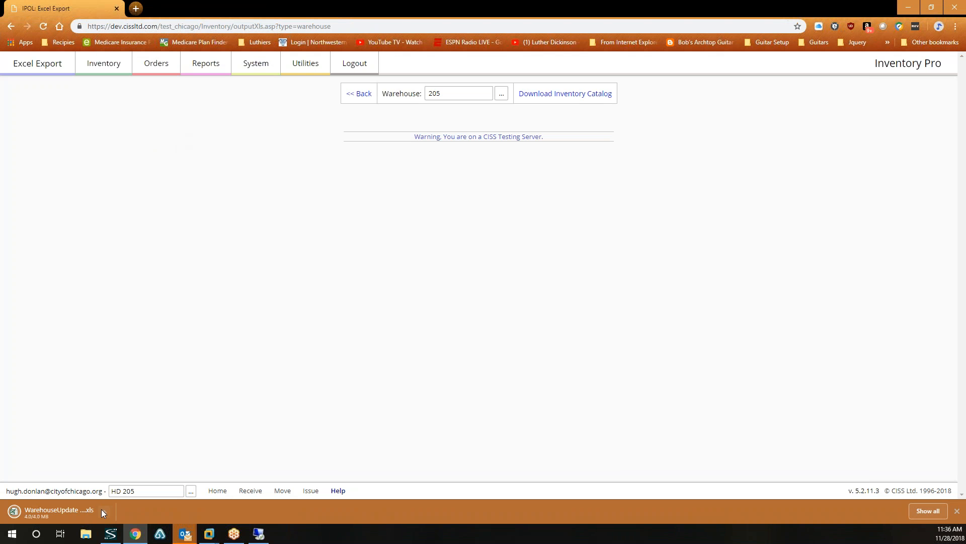
Show the downloaded WarehouseUpdate (1).xls file in its folder.
{"action": "left_click", "coordinate": [103, 509]}
{"action": "left_click", "coordinate": [143, 476]}
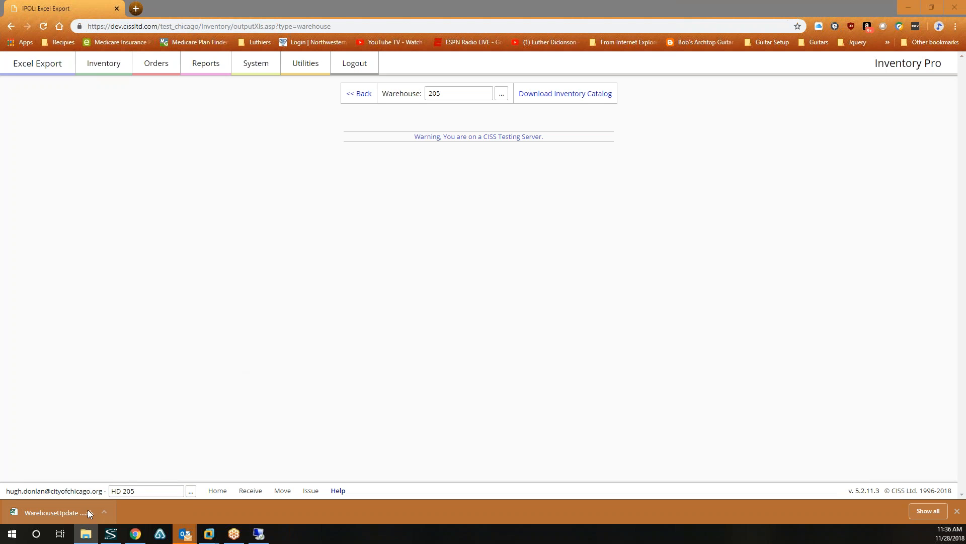
{"action": "left_click", "coordinate": [103, 511]}
{"action": "left_click", "coordinate": [128, 478]}
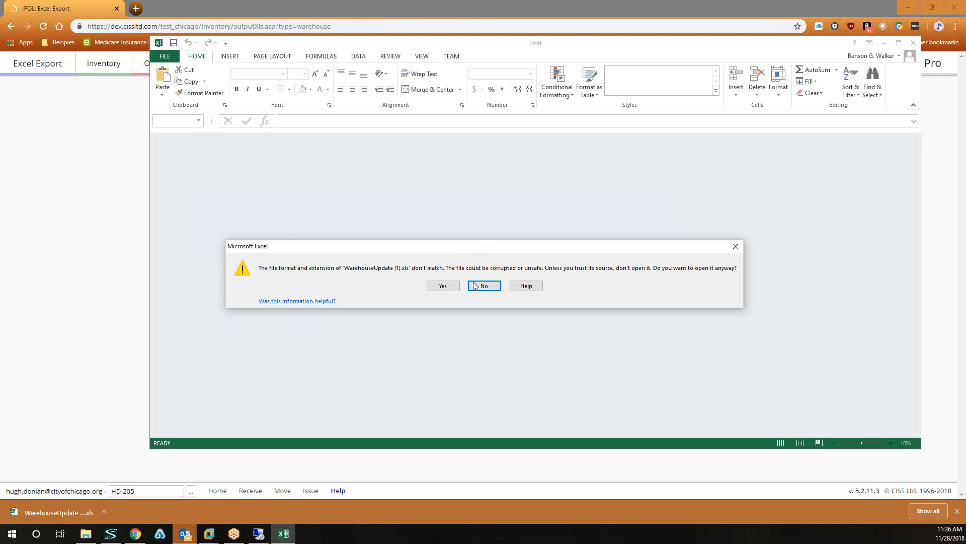
{"action": "left_click", "coordinate": [451, 285]}
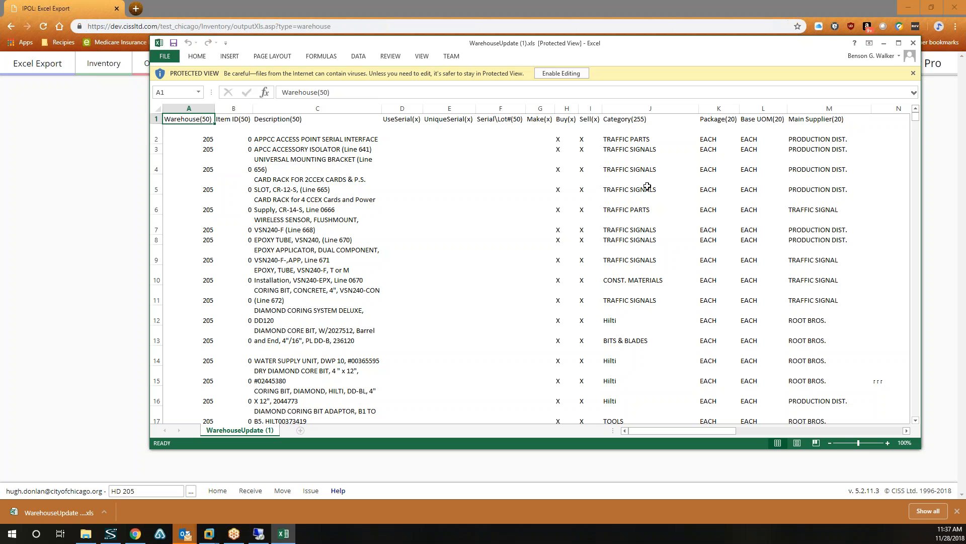
{"action": "left_click", "coordinate": [898, 44]}
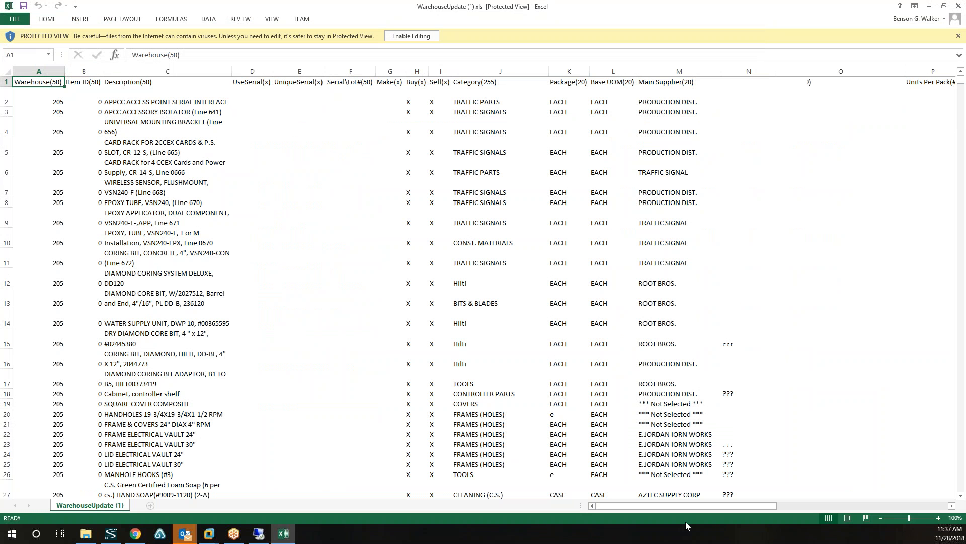
{"action": "left_click_drag", "start_coordinate": [696, 506], "coordinate": [896, 524]}
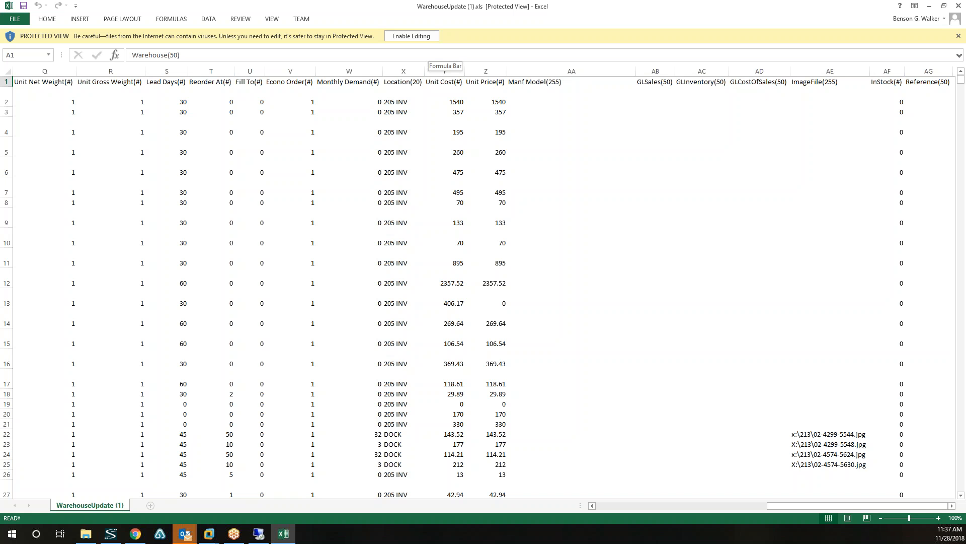
{"action": "left_click", "coordinate": [420, 38]}
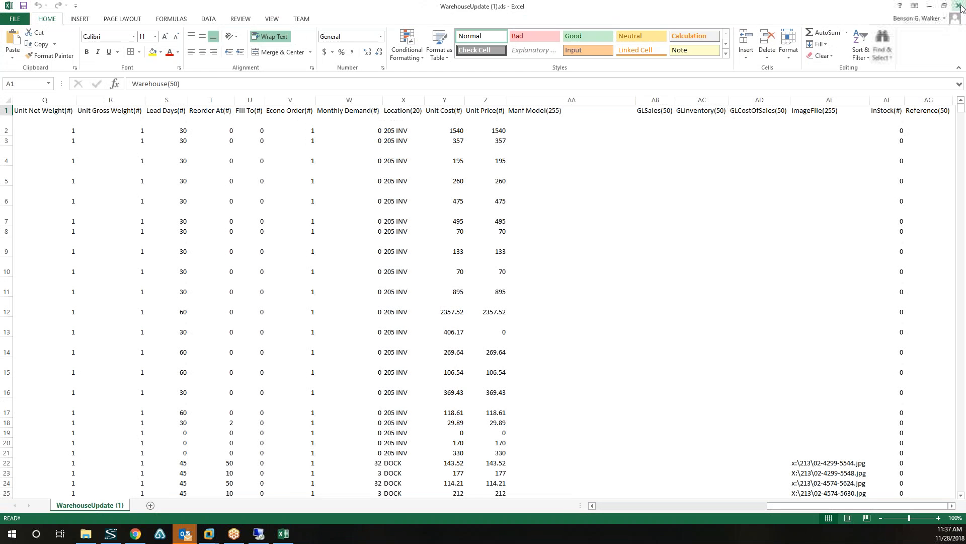
{"action": "left_click", "coordinate": [958, 6]}
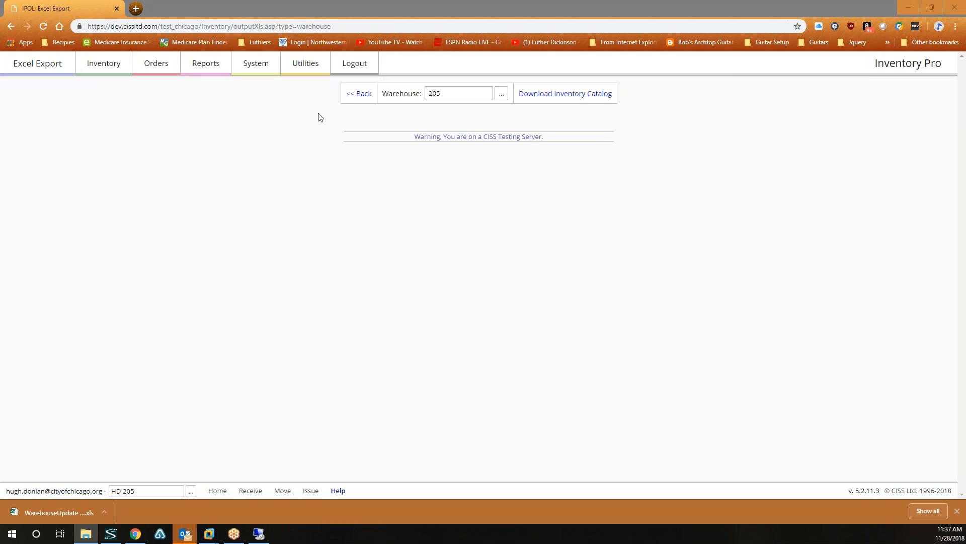
Browse the Inventory and Reports menus to reach the report categories.
{"action": "left_click", "coordinate": [112, 66]}
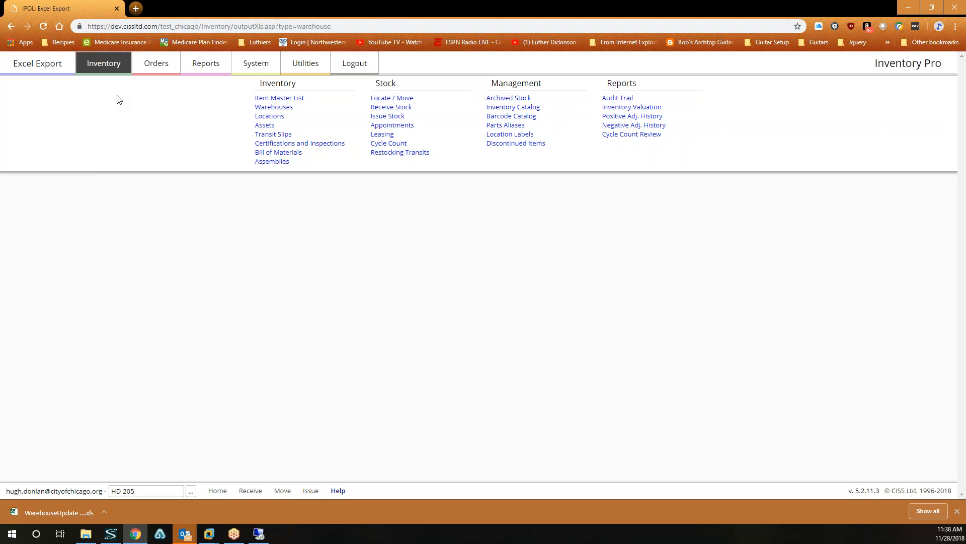
{"action": "left_click", "coordinate": [116, 65]}
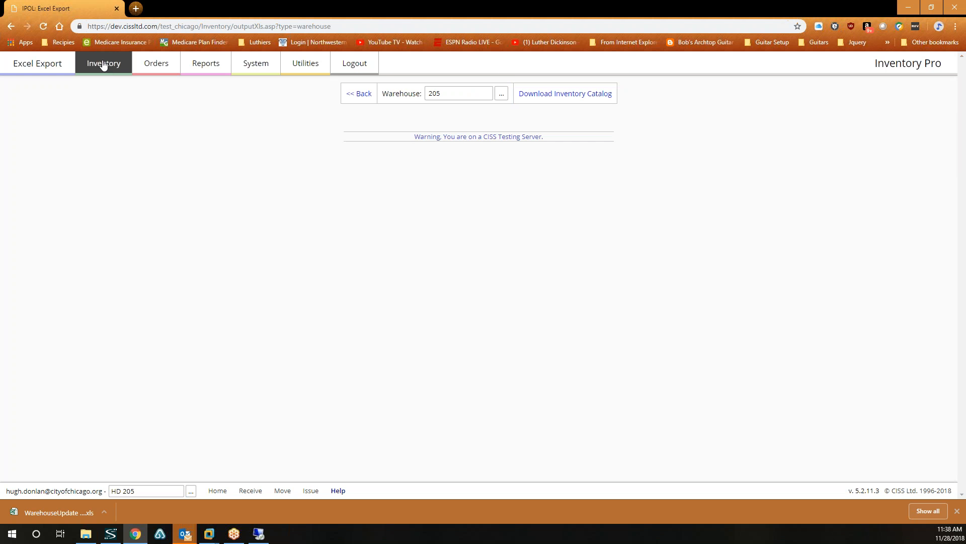
{"action": "left_click", "coordinate": [104, 65]}
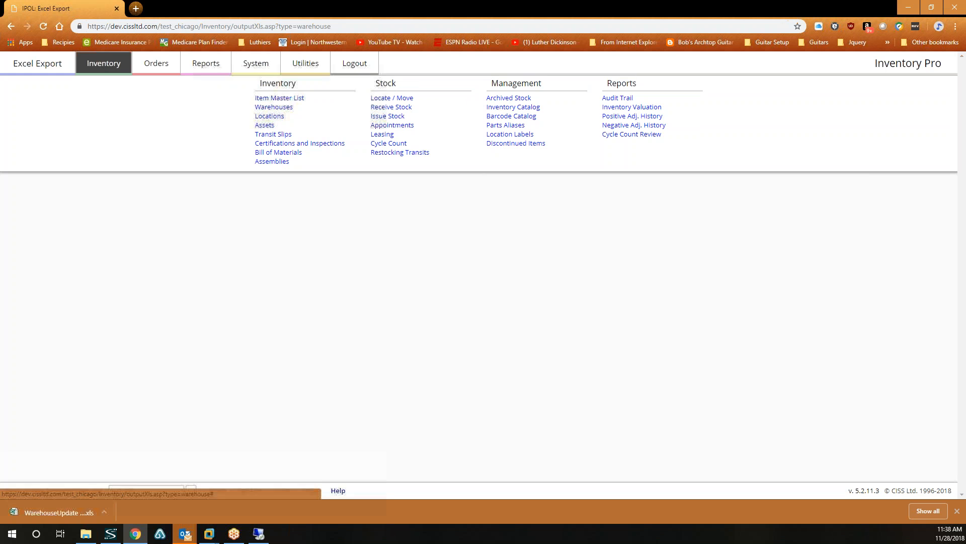
{"action": "left_click", "coordinate": [207, 61]}
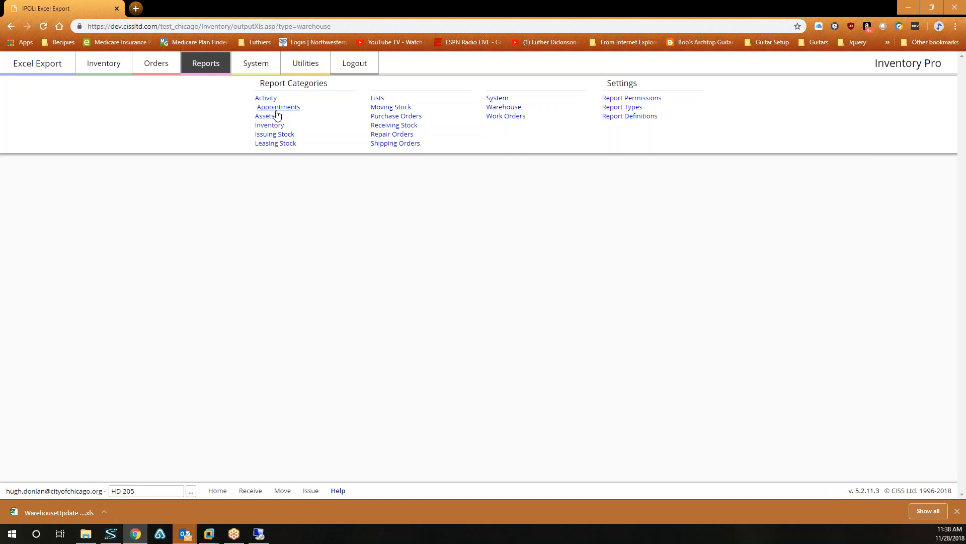
{"action": "left_click", "coordinate": [274, 125]}
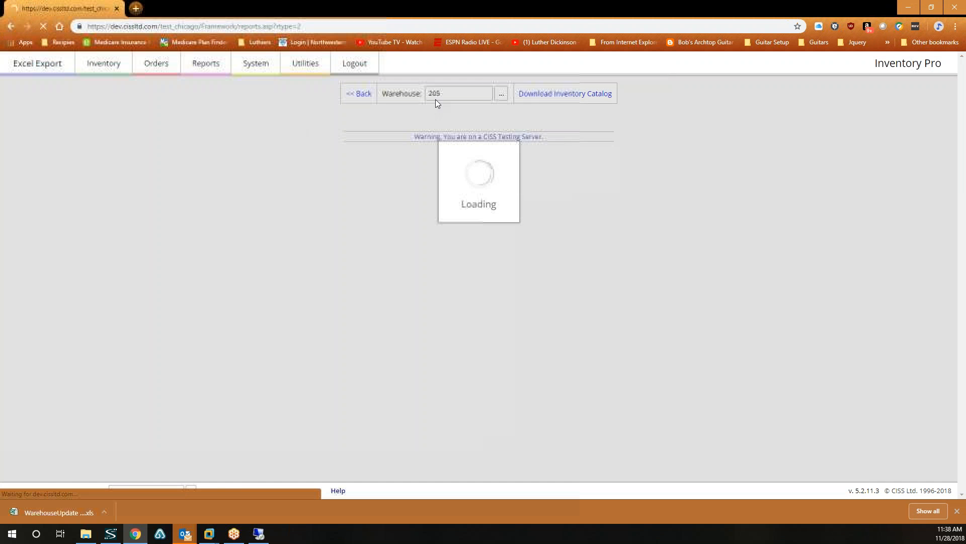
{"action": "left_click", "coordinate": [508, 95]}
{"action": "left_click", "coordinate": [480, 118]}
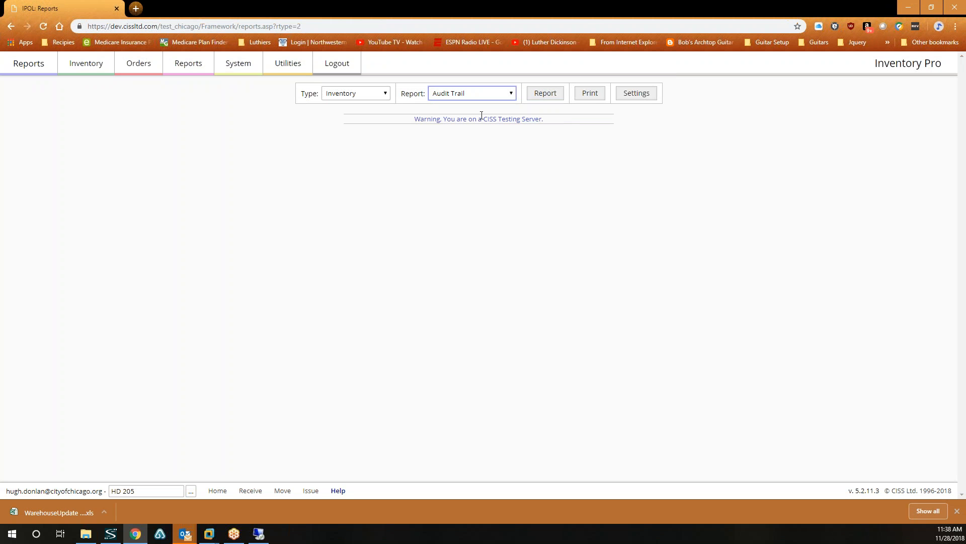
{"action": "left_click", "coordinate": [539, 93]}
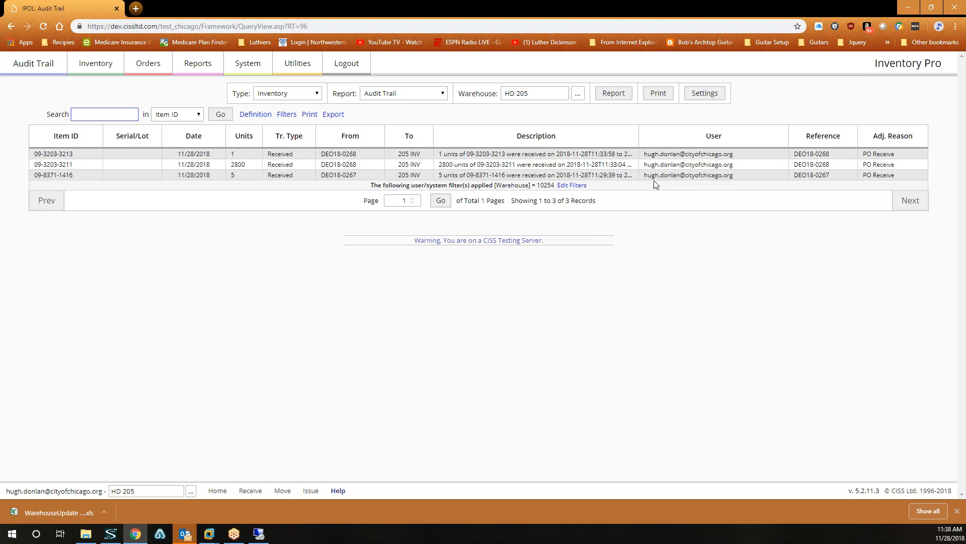
{"action": "left_click", "coordinate": [578, 96]}
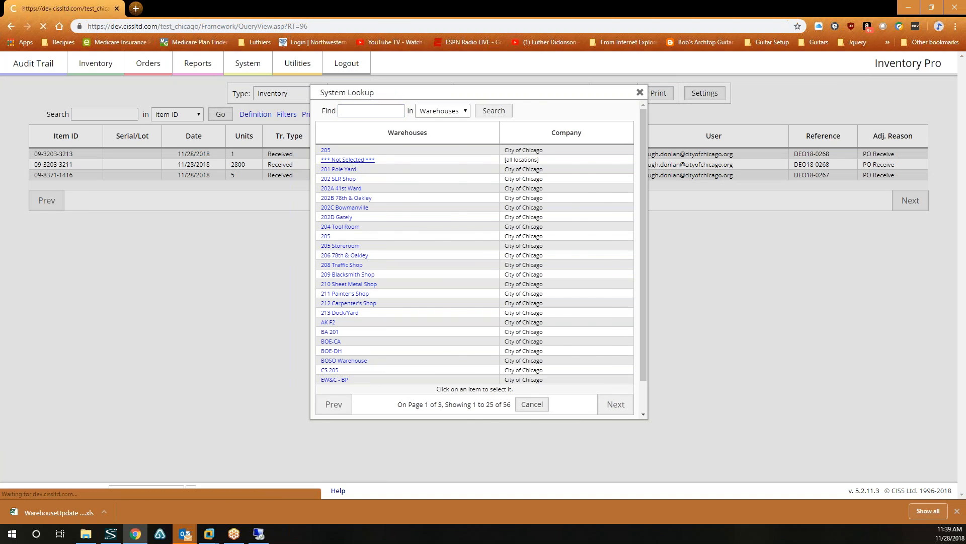
{"action": "left_click", "coordinate": [347, 159]}
{"action": "scroll", "coordinate": [712, 332], "scroll_direction": "down", "scroll_amount": 5}
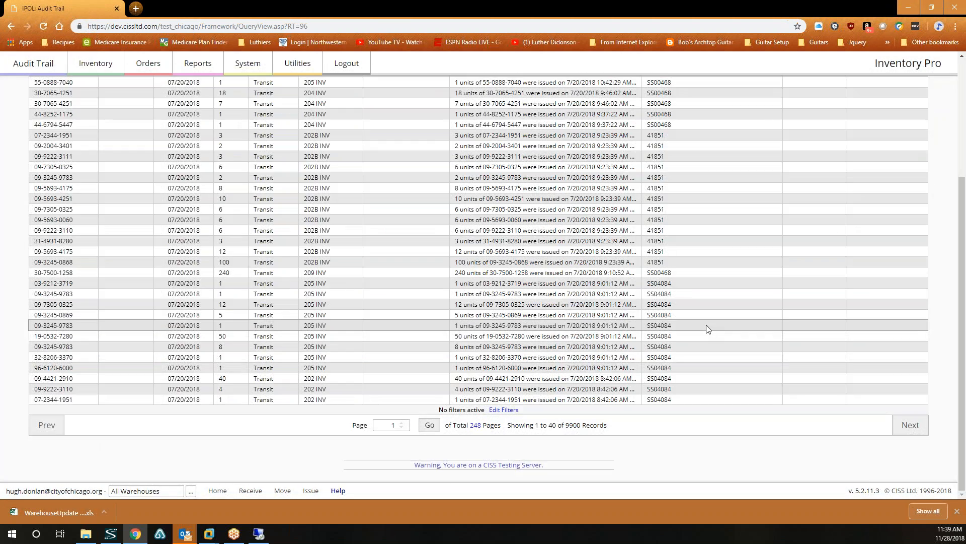
{"action": "scroll", "coordinate": [708, 329], "scroll_direction": "up", "scroll_amount": 5}
{"action": "scroll", "coordinate": [708, 330], "scroll_direction": "down", "scroll_amount": 2}
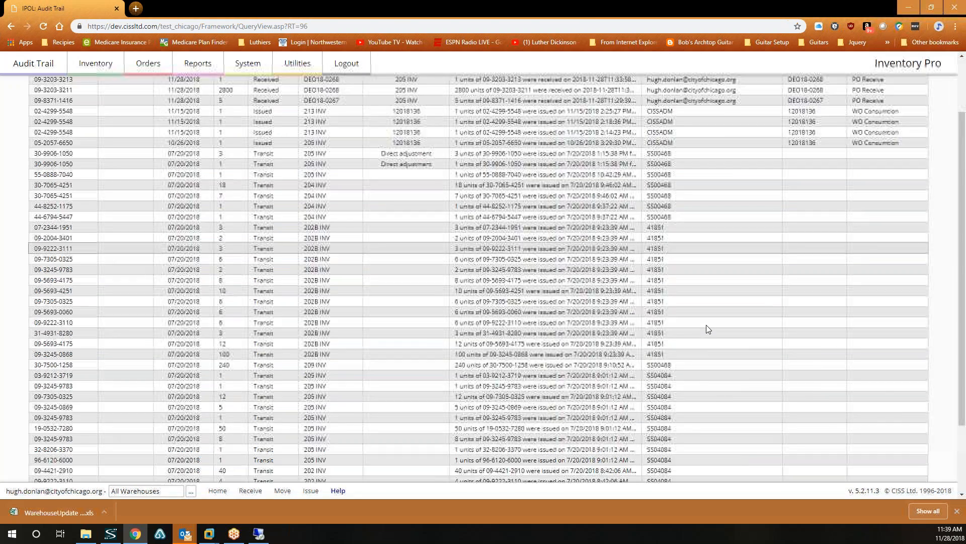
{"action": "scroll", "coordinate": [706, 328], "scroll_direction": "down", "scroll_amount": 3}
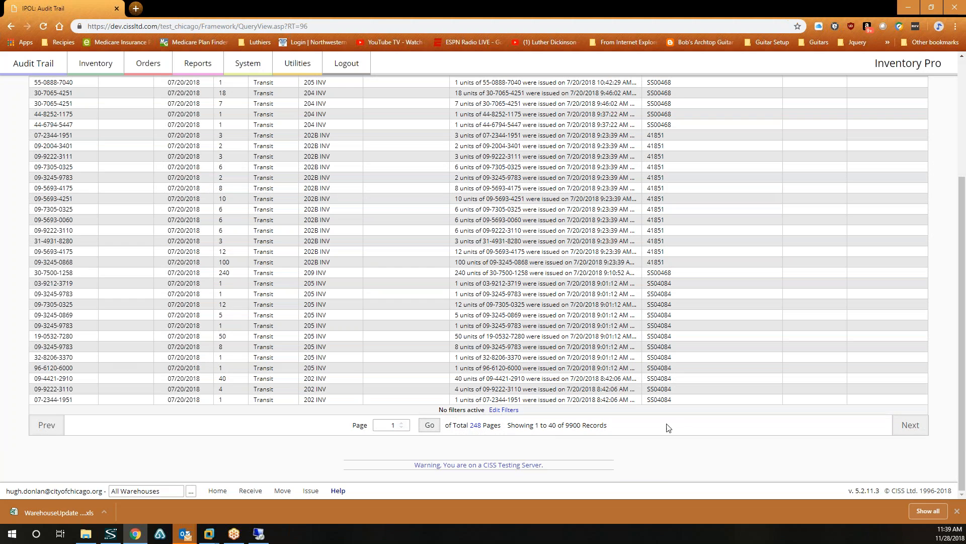
{"action": "left_click", "coordinate": [909, 425]}
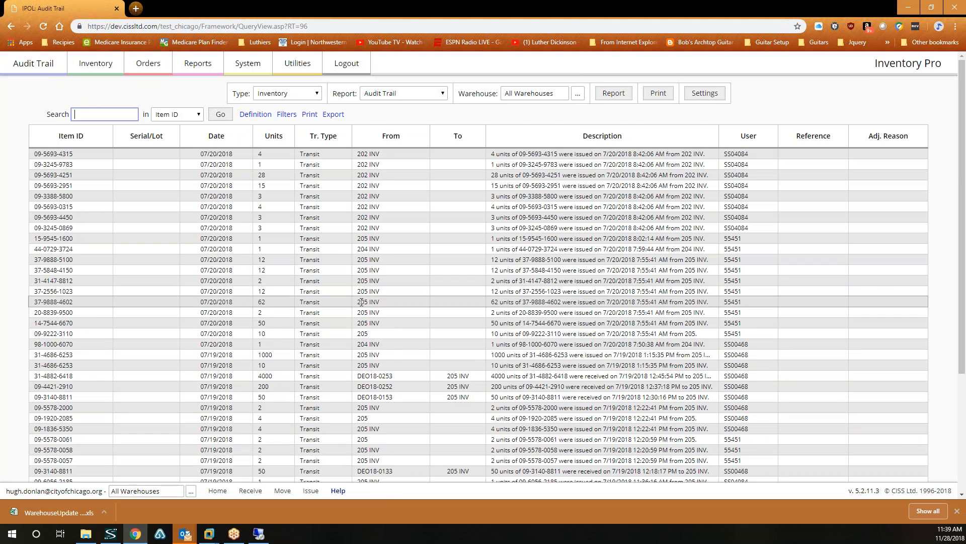
{"action": "scroll", "coordinate": [361, 302], "scroll_direction": "down", "scroll_amount": 3}
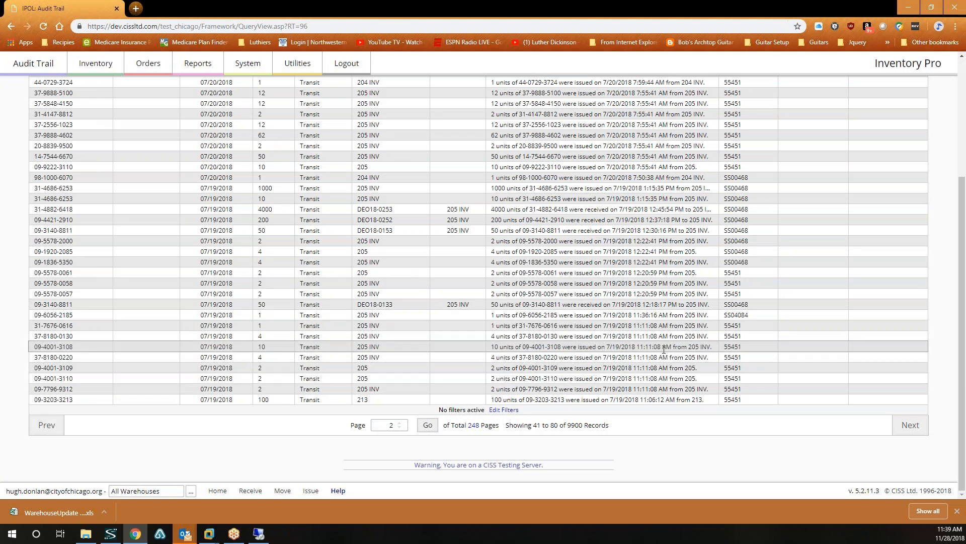
{"action": "left_click", "coordinate": [914, 425]}
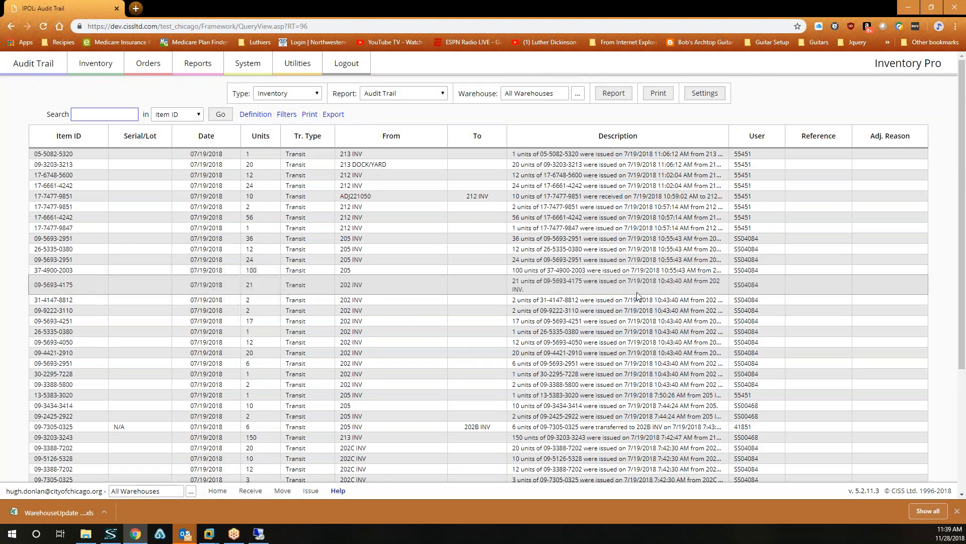
{"action": "scroll", "coordinate": [826, 403], "scroll_direction": "down", "scroll_amount": 3}
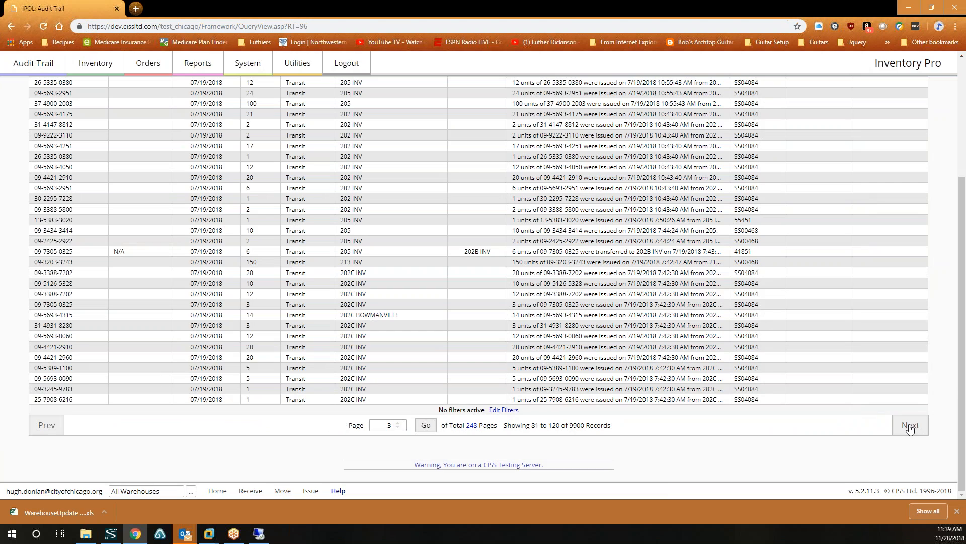
{"action": "left_click", "coordinate": [910, 426]}
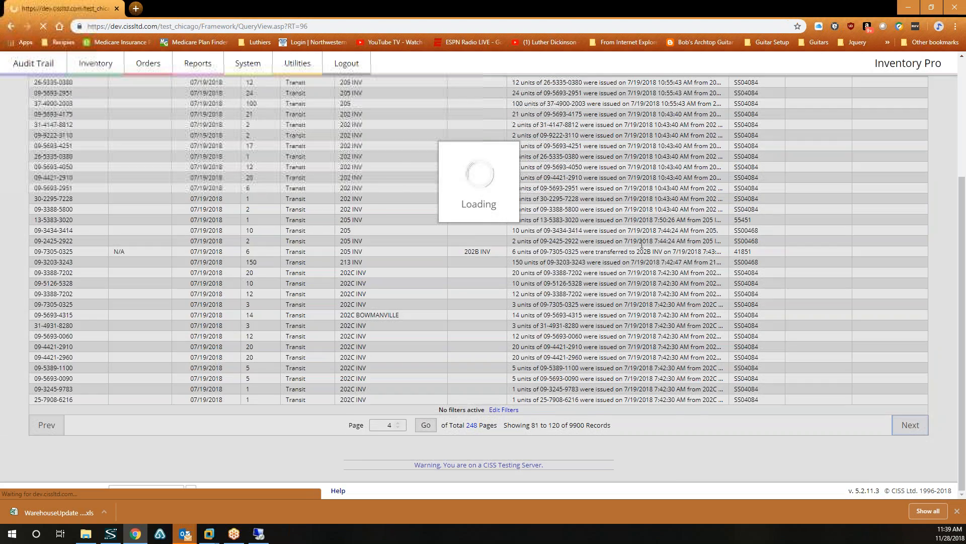
{"action": "scroll", "coordinate": [909, 342], "scroll_direction": "down", "scroll_amount": 3}
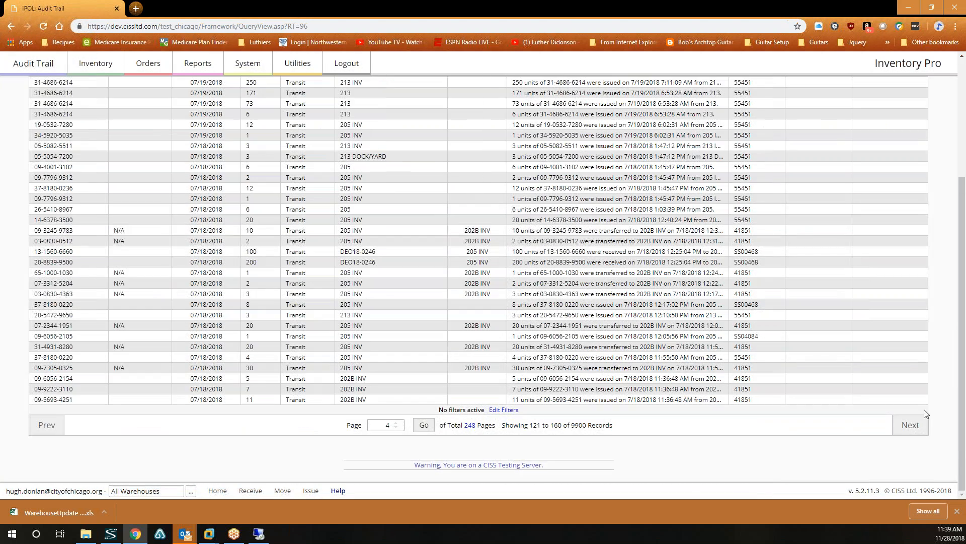
{"action": "left_click", "coordinate": [912, 426]}
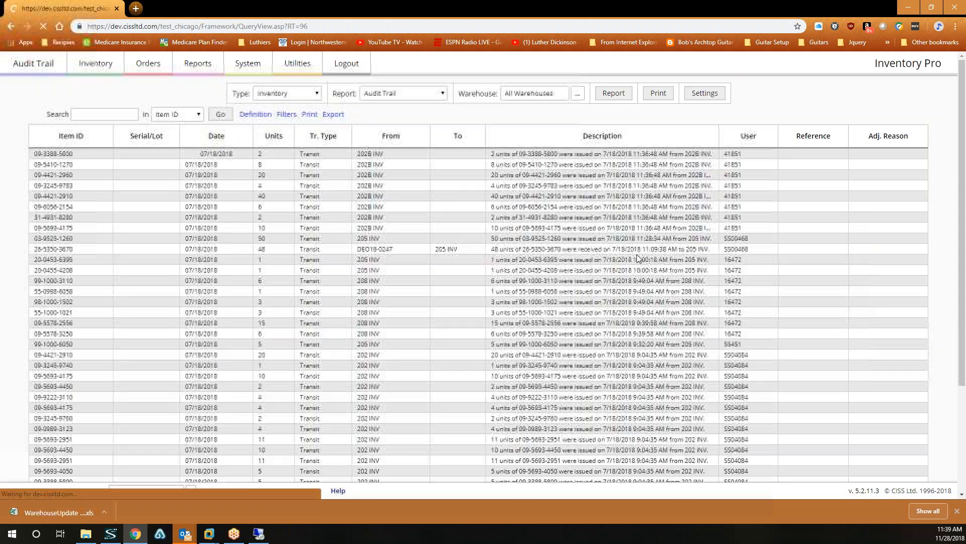
{"action": "scroll", "coordinate": [643, 249], "scroll_direction": "down", "scroll_amount": 3}
{"action": "scroll", "coordinate": [665, 261], "scroll_direction": "up", "scroll_amount": 3}
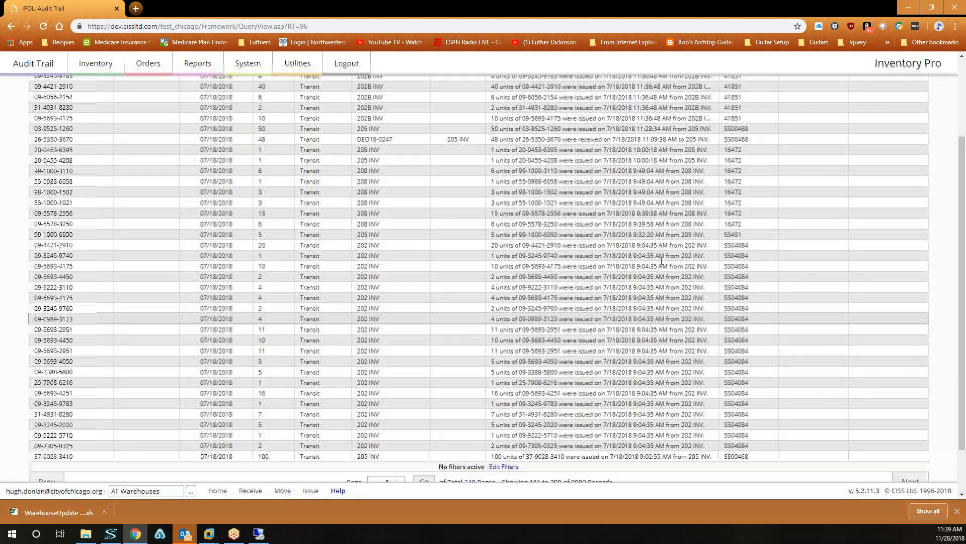
{"action": "scroll", "coordinate": [664, 261], "scroll_direction": "down", "scroll_amount": 3}
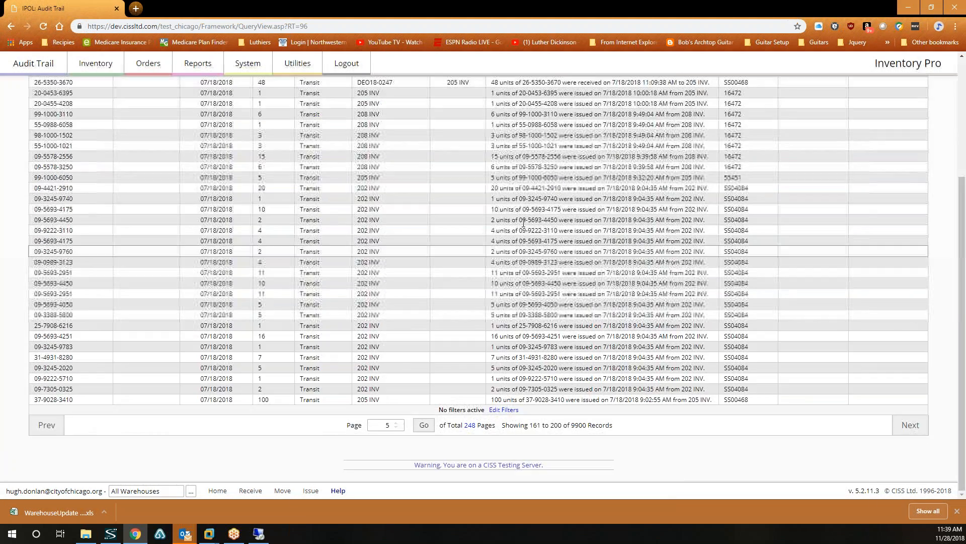
{"action": "scroll", "coordinate": [665, 261], "scroll_direction": "up", "scroll_amount": 3}
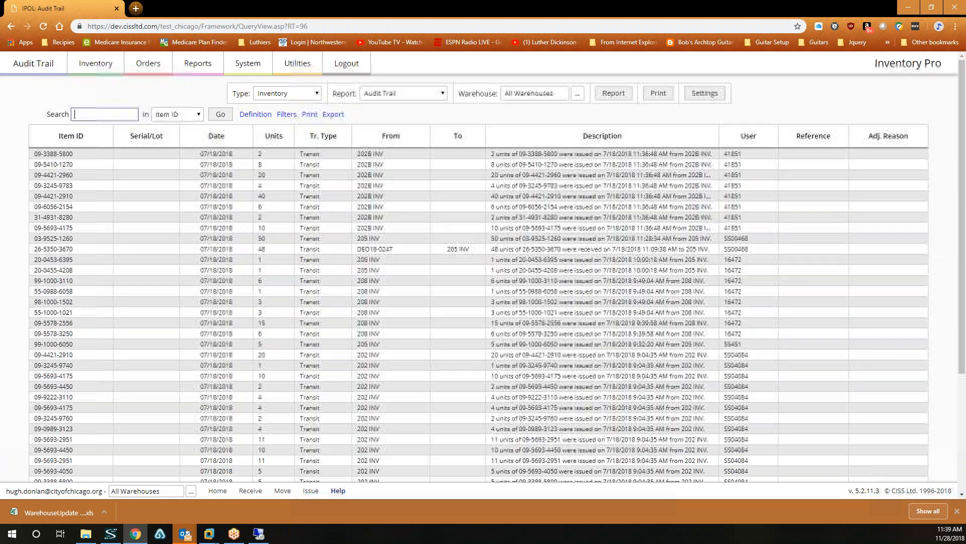
{"action": "left_click", "coordinate": [215, 144]}
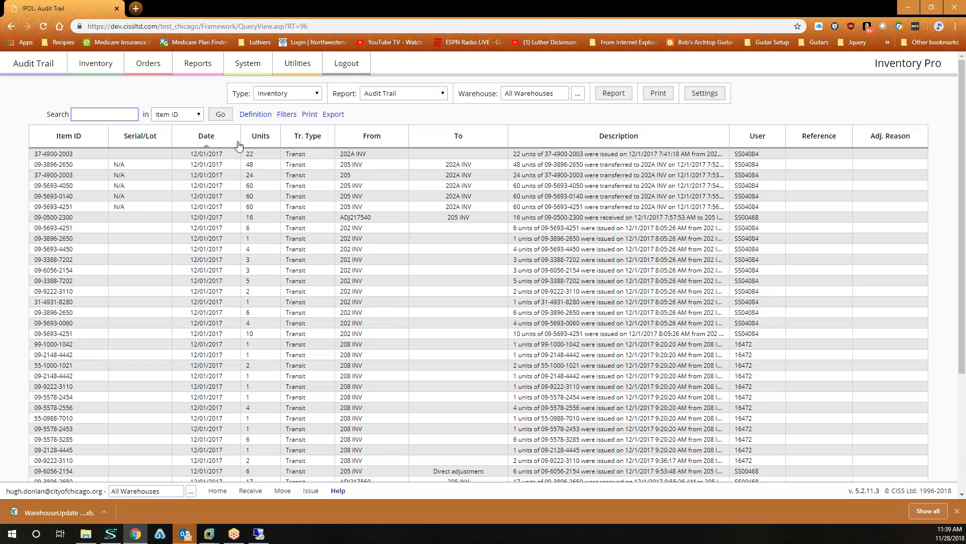
{"action": "left_click", "coordinate": [205, 147]}
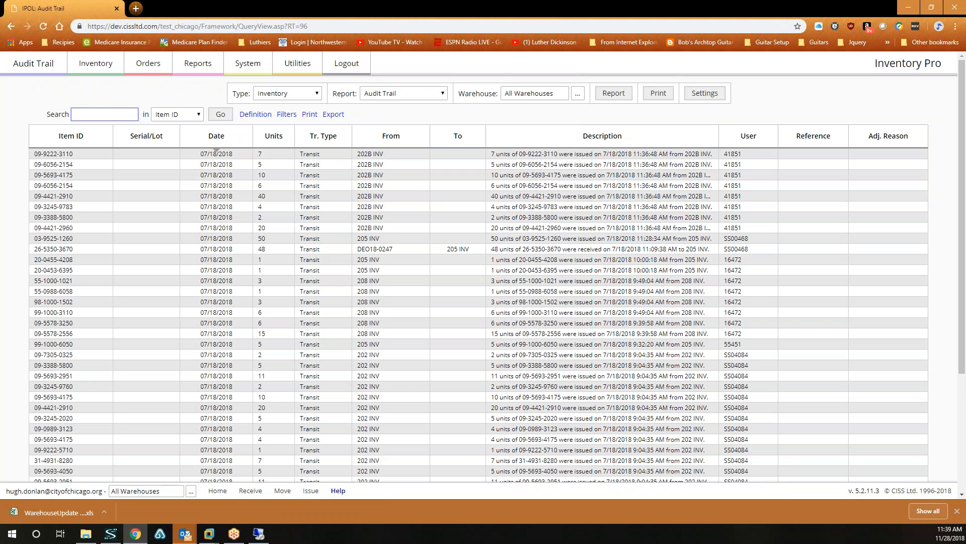
{"action": "left_click", "coordinate": [220, 146]}
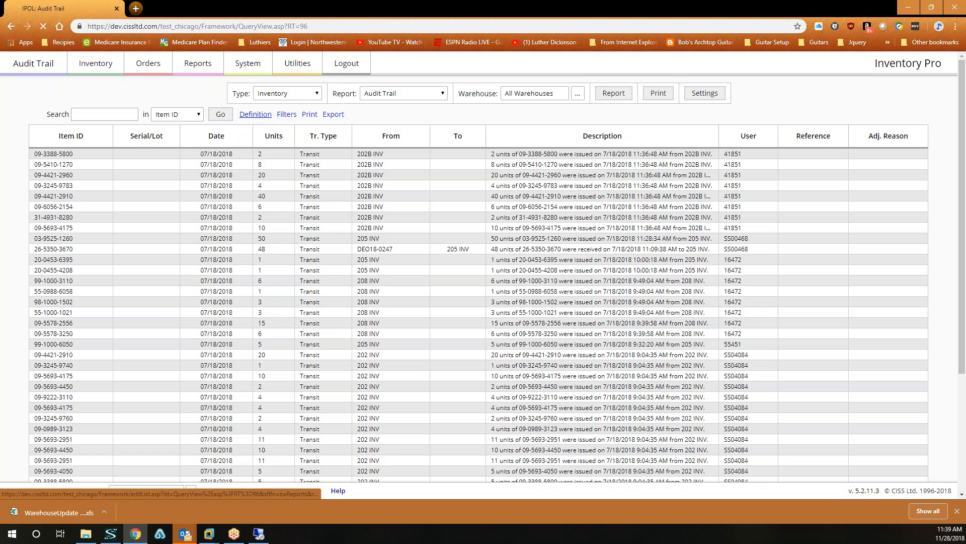
{"action": "left_click", "coordinate": [255, 115]}
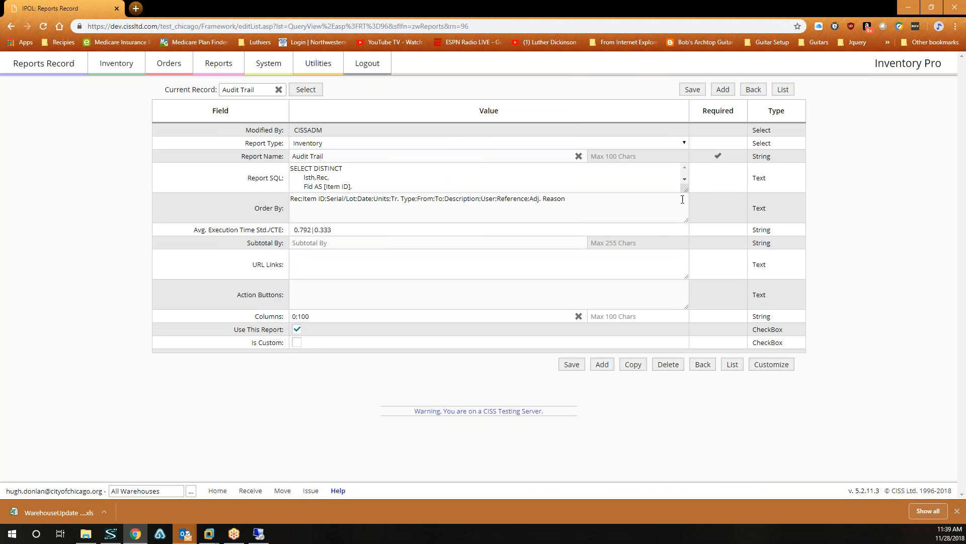
{"action": "left_click_drag", "start_coordinate": [685, 192], "coordinate": [697, 506]}
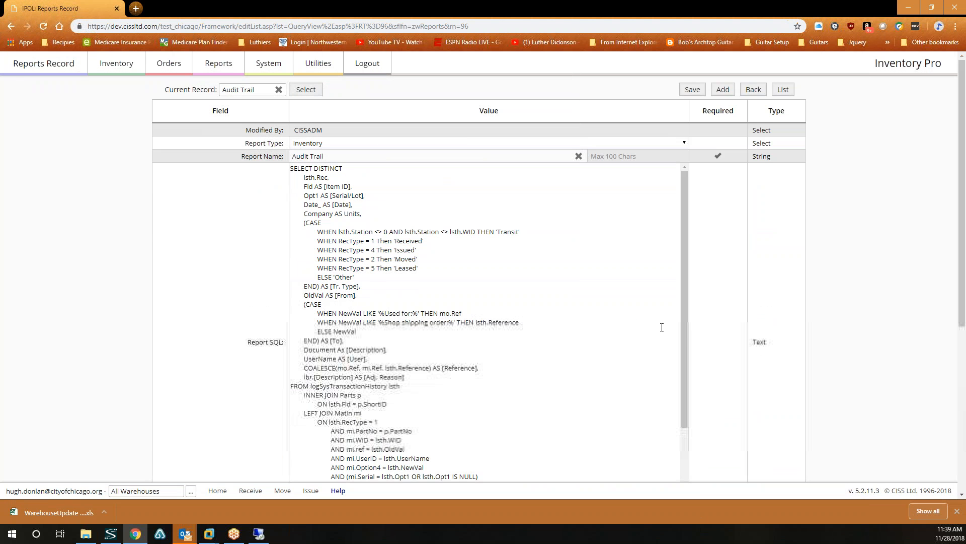
{"action": "left_click_drag", "start_coordinate": [681, 260], "coordinate": [687, 379]}
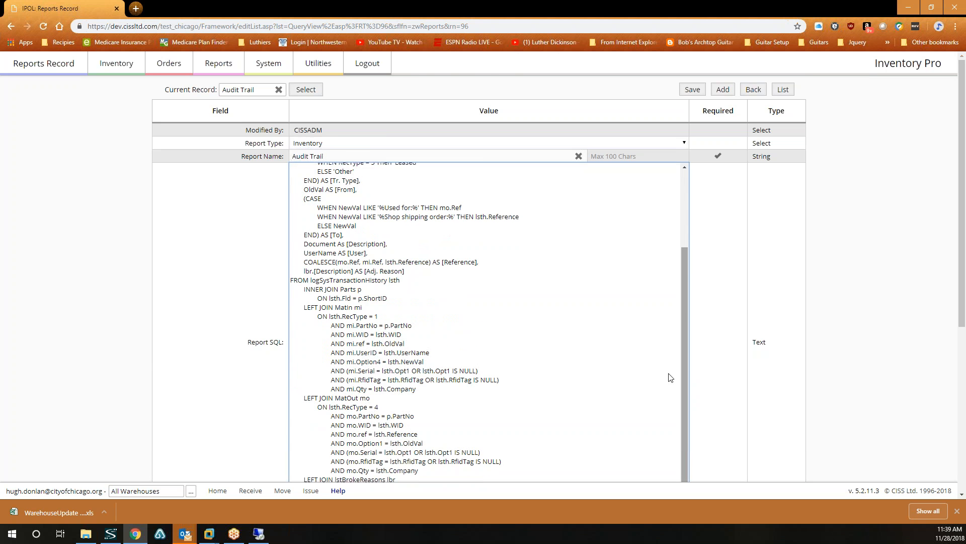
{"action": "scroll", "coordinate": [544, 347], "scroll_direction": "down", "scroll_amount": 5}
{"action": "scroll", "coordinate": [566, 191], "scroll_direction": "up", "scroll_amount": 2}
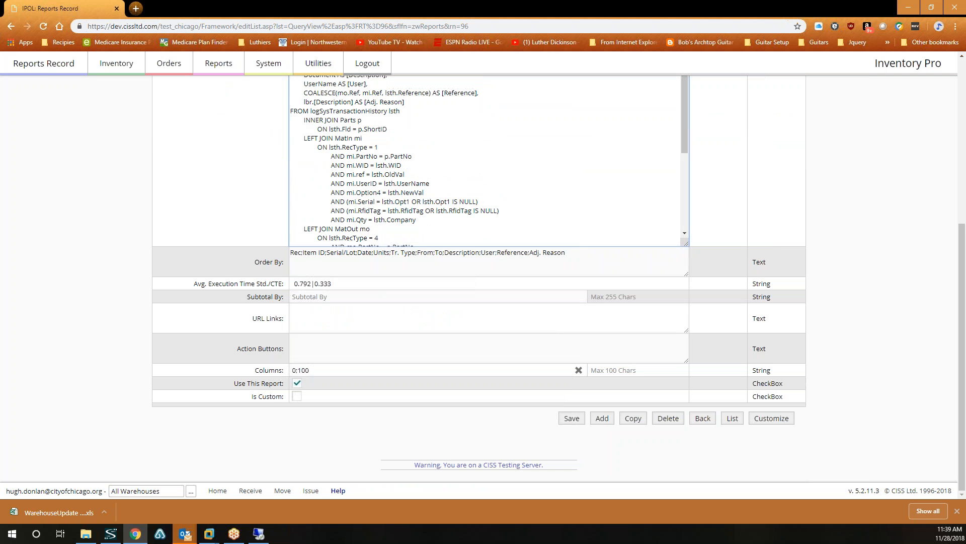
{"action": "left_click", "coordinate": [11, 26]}
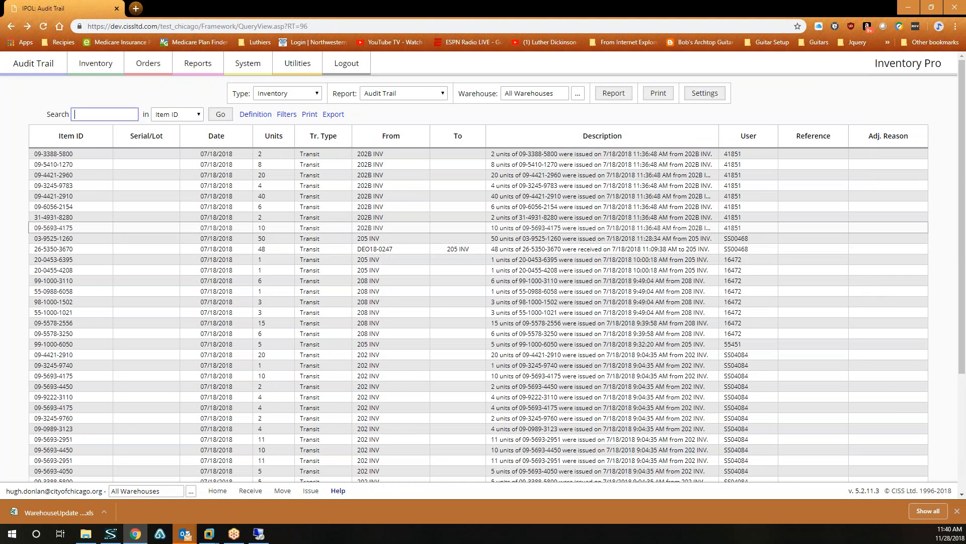
{"action": "scroll", "coordinate": [428, 250], "scroll_direction": "down", "scroll_amount": 4}
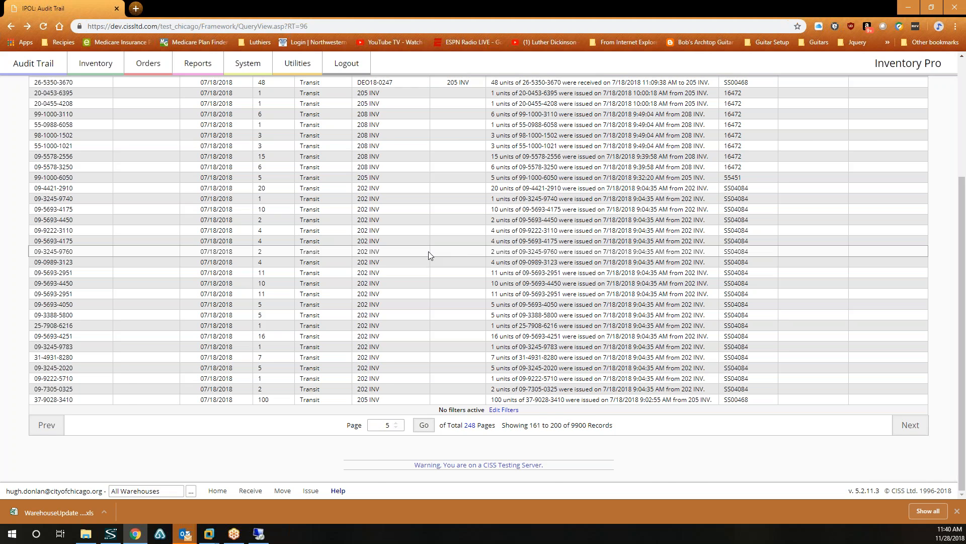
{"action": "scroll", "coordinate": [436, 241], "scroll_direction": "up", "scroll_amount": 4}
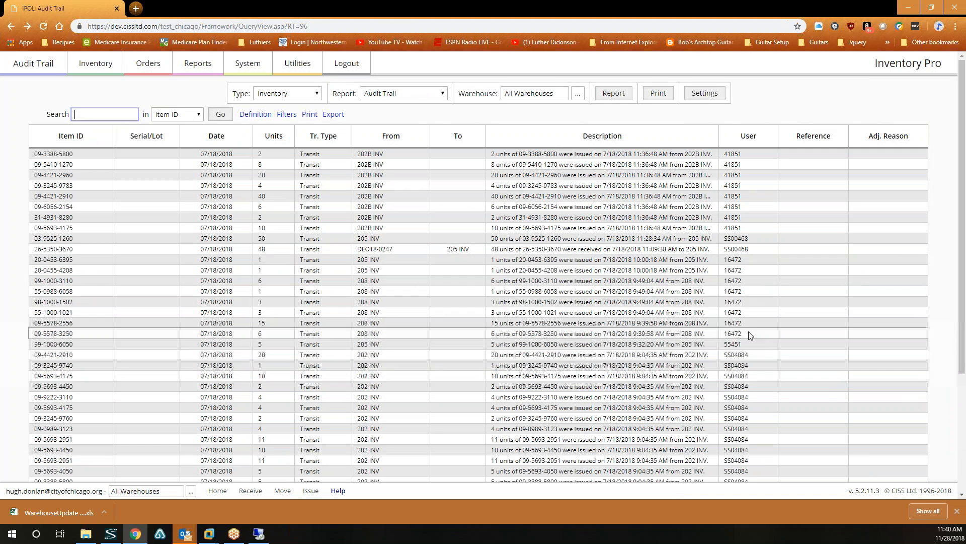
{"action": "scroll", "coordinate": [805, 357], "scroll_direction": "down", "scroll_amount": 4}
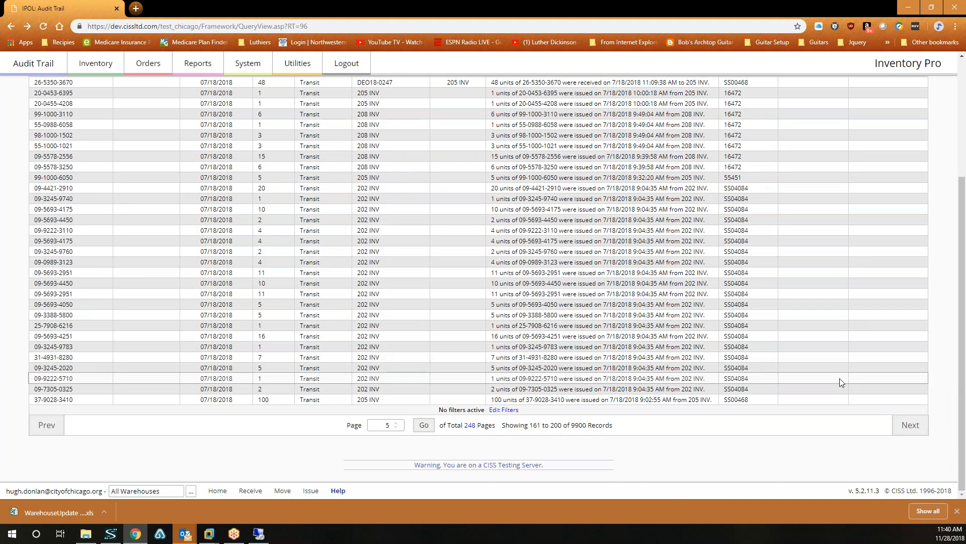
{"action": "scroll", "coordinate": [840, 381], "scroll_direction": "up", "scroll_amount": 4}
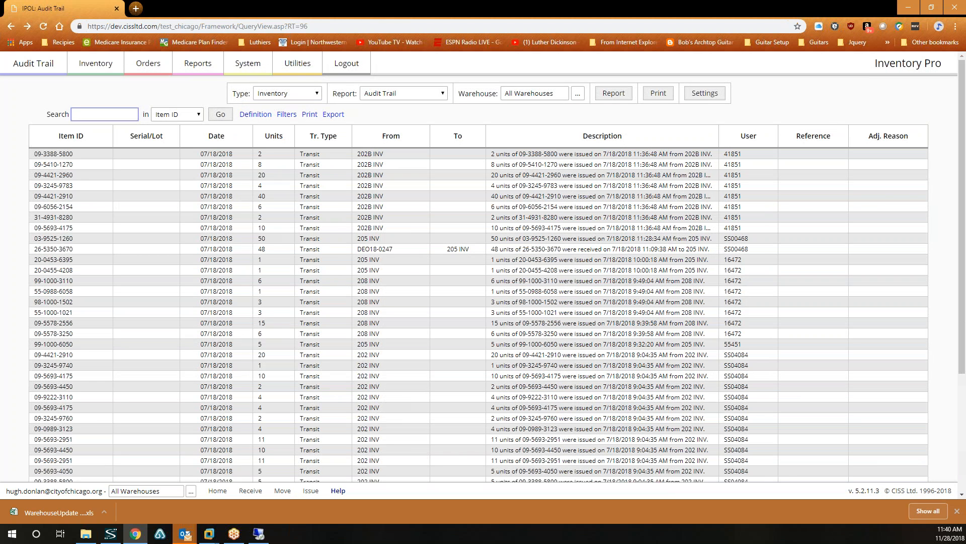
{"action": "key", "text": "alt+Tab"}
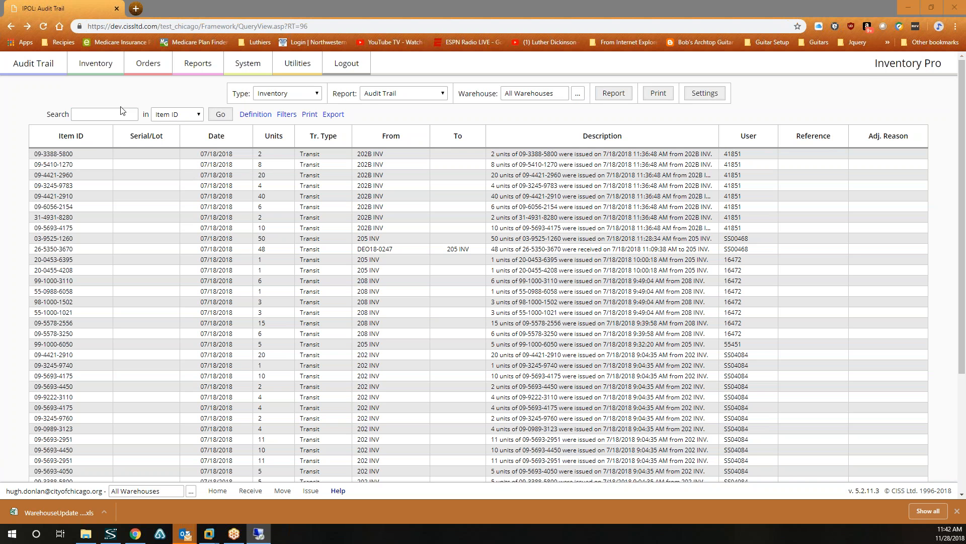
{"action": "right_click", "coordinate": [101, 115]}
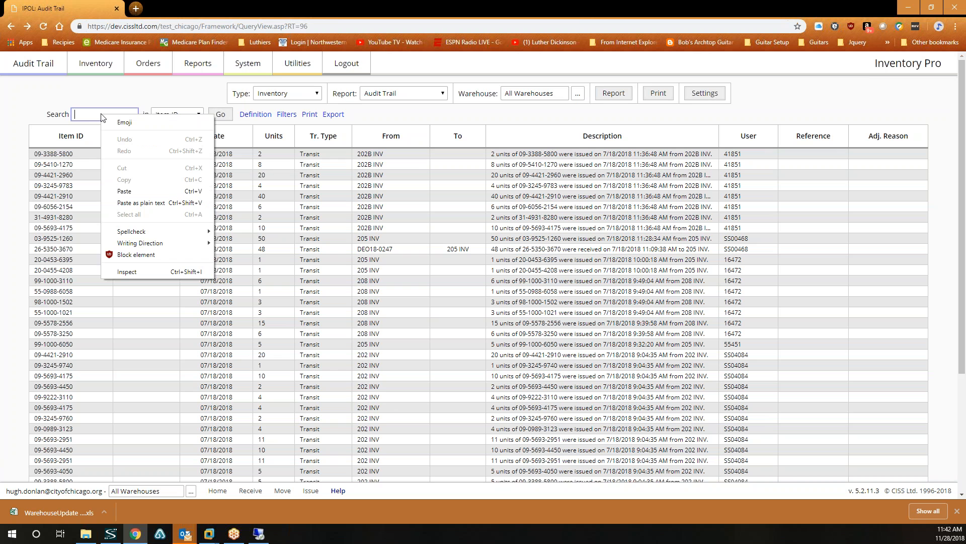
{"action": "left_click", "coordinate": [124, 192]}
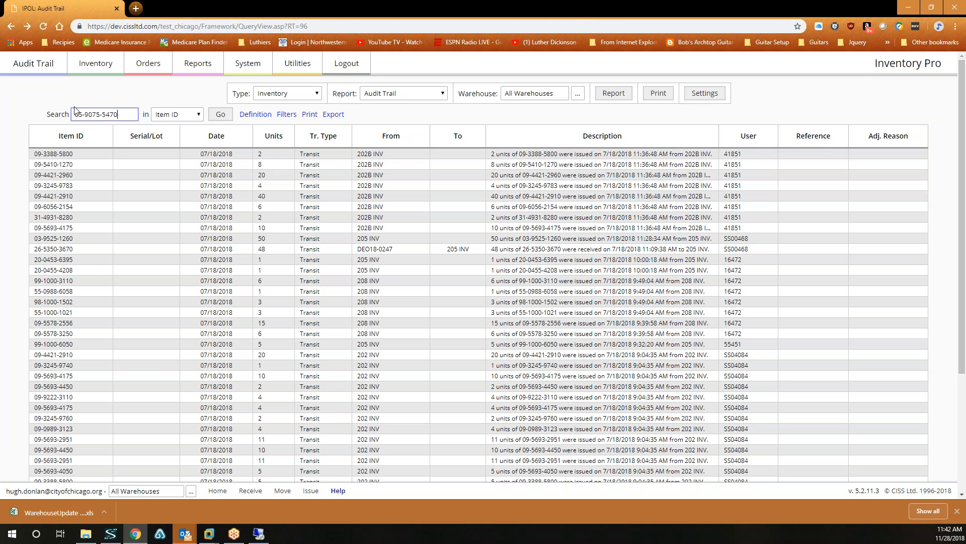
{"action": "left_click", "coordinate": [225, 118]}
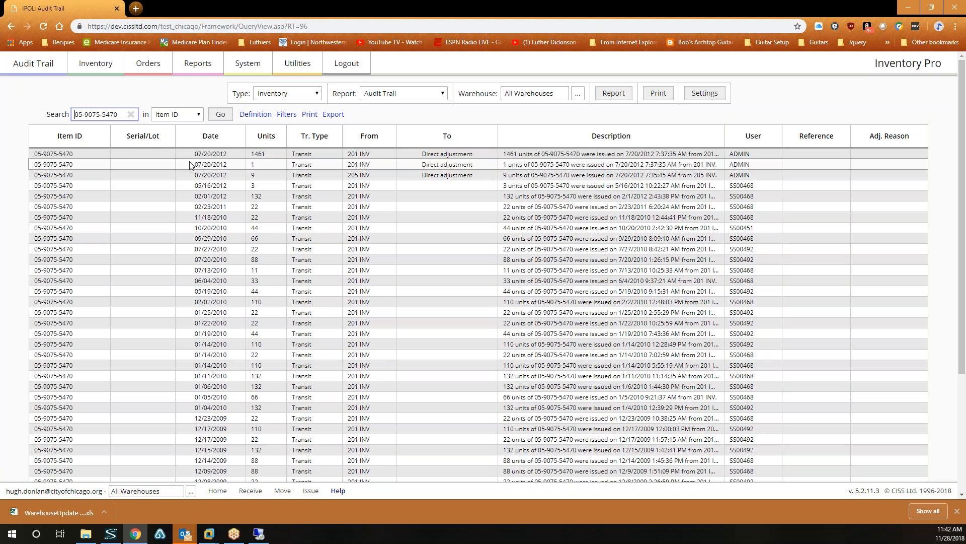
Sort the item's history by date, oldest first from 05/19/2006, then open the Report dropdown.
{"action": "left_click", "coordinate": [216, 144]}
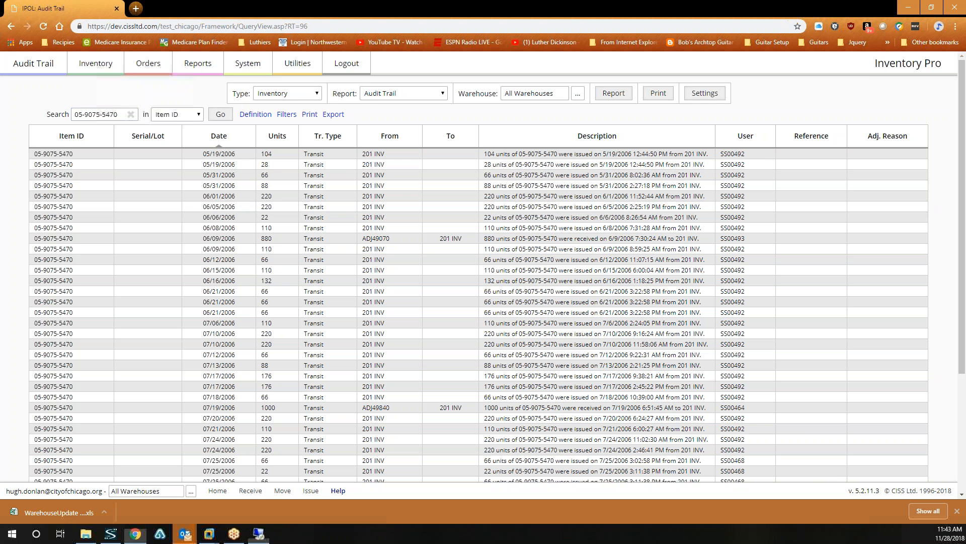
{"action": "key", "text": "alt+Tab"}
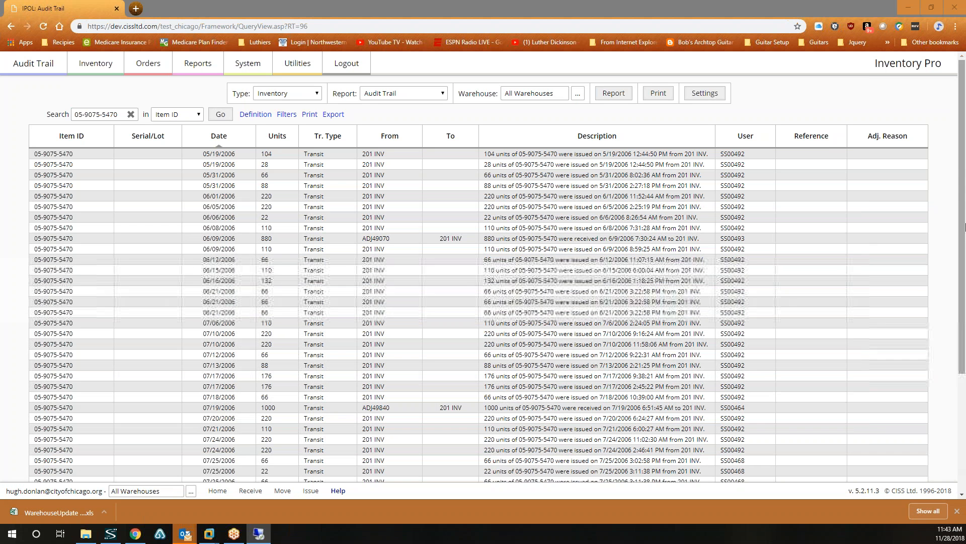
{"action": "scroll", "coordinate": [483, 281], "scroll_direction": "down", "scroll_amount": 3}
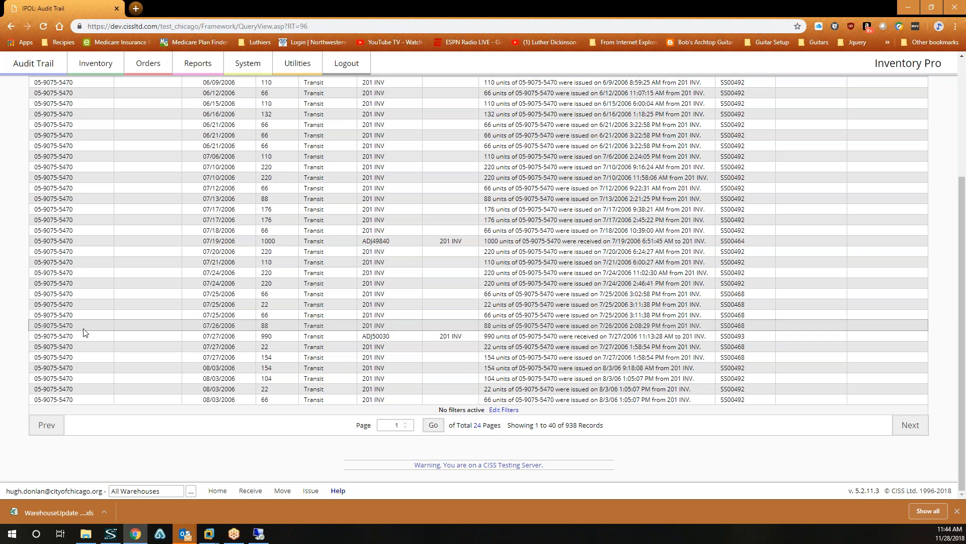
{"action": "scroll", "coordinate": [83, 332], "scroll_direction": "up", "scroll_amount": 3}
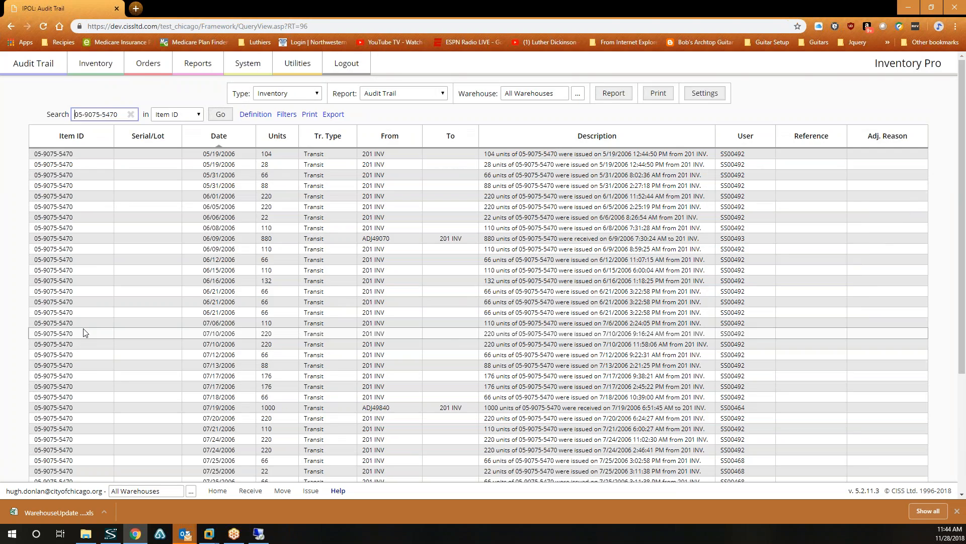
{"action": "scroll", "coordinate": [83, 332], "scroll_direction": "down", "scroll_amount": 3}
{"action": "scroll", "coordinate": [85, 333], "scroll_direction": "up", "scroll_amount": 3}
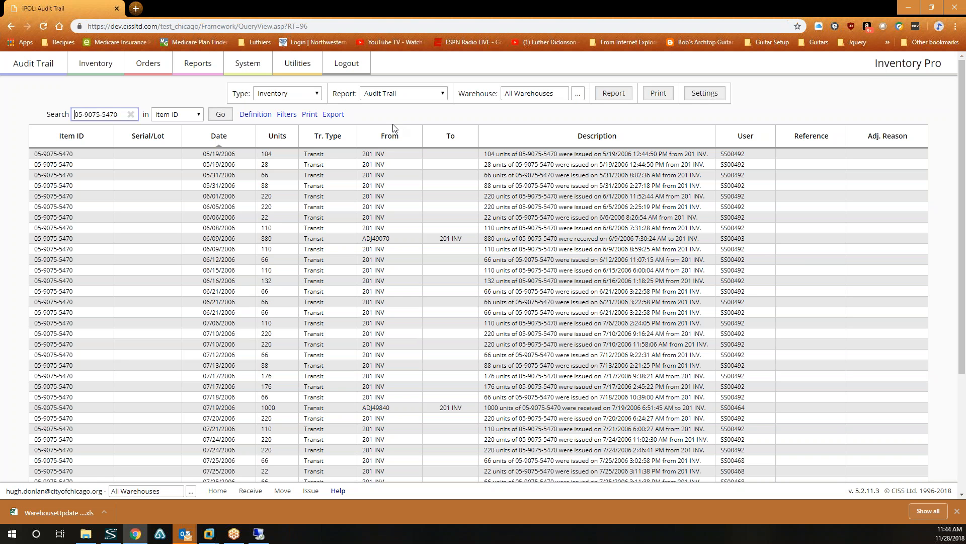
{"action": "left_click", "coordinate": [391, 96]}
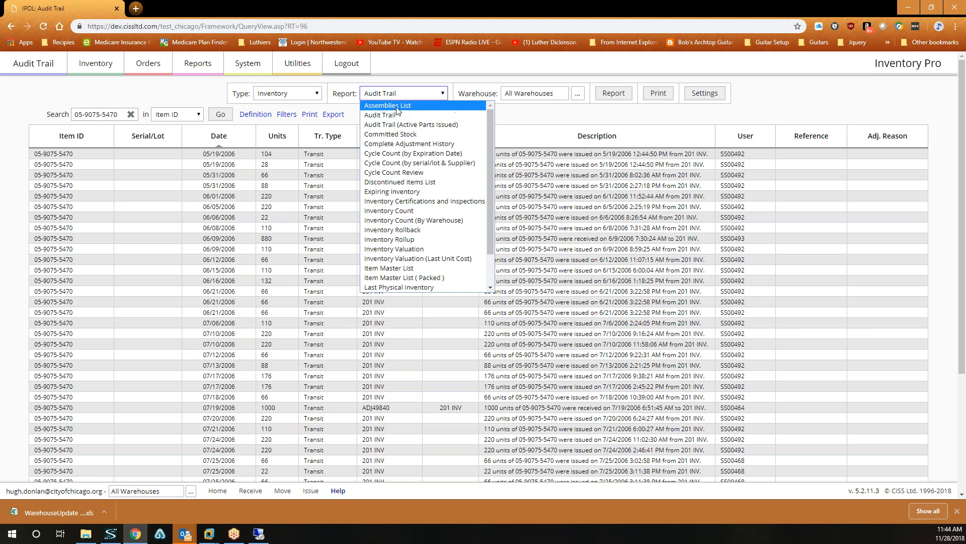
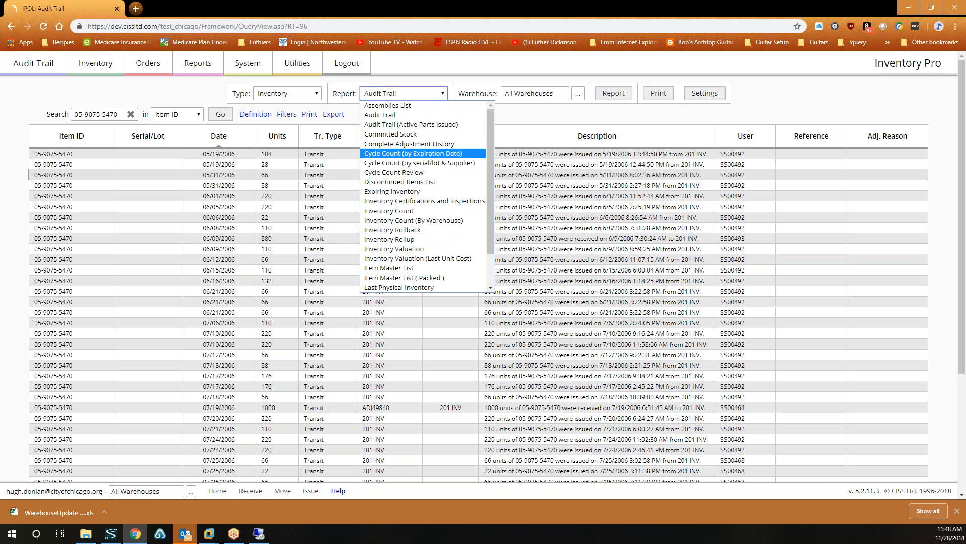
Close the Report dropdown, leaving the Audit Trail report selected.
{"action": "left_click", "coordinate": [634, 118]}
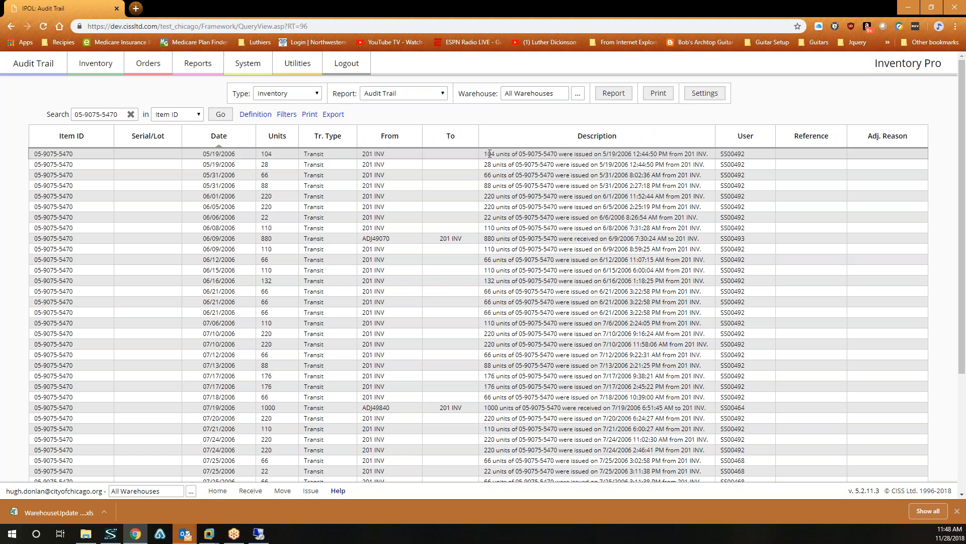
{"action": "mouse_move", "coordinate": [95, 65]}
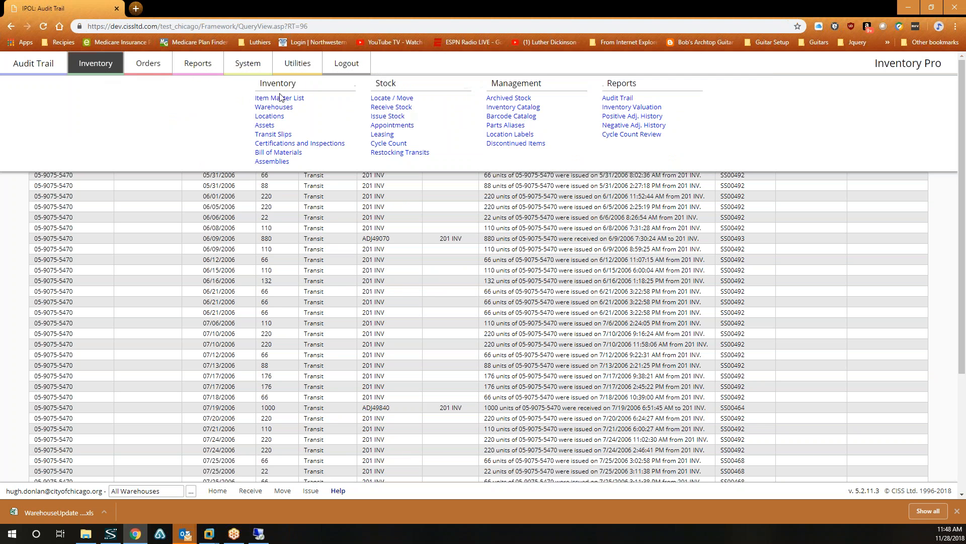
{"action": "left_click", "coordinate": [282, 93]}
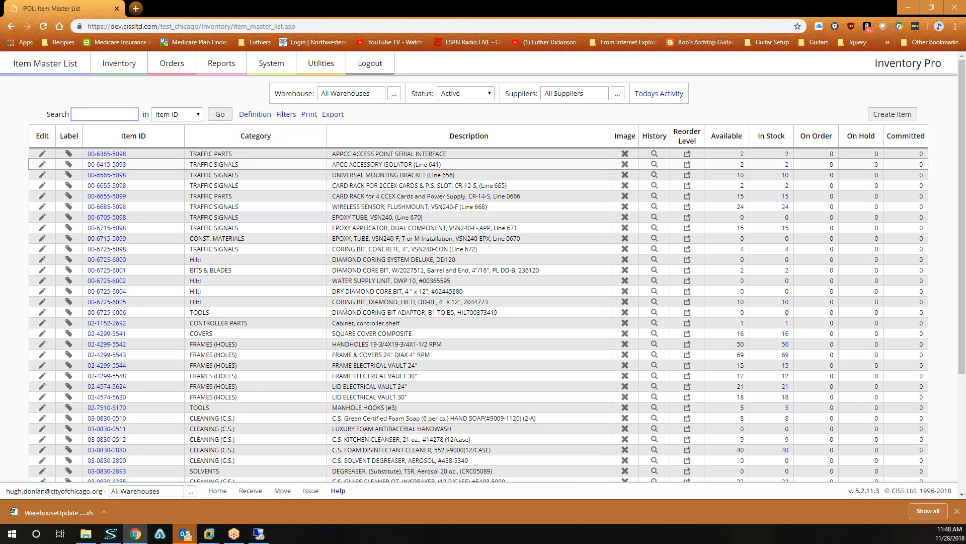
{"action": "left_click", "coordinate": [654, 175]}
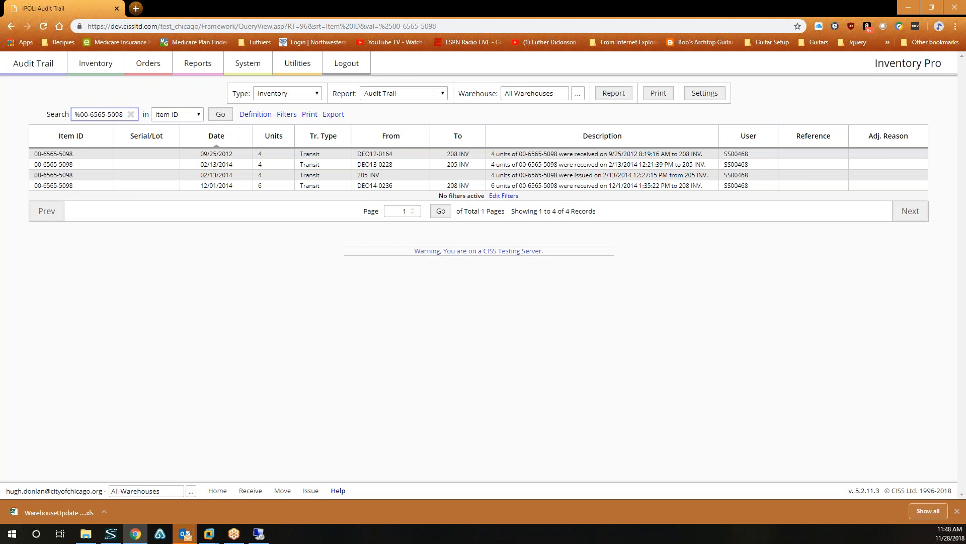
{"action": "left_click", "coordinate": [12, 27]}
{"action": "left_click", "coordinate": [785, 197]}
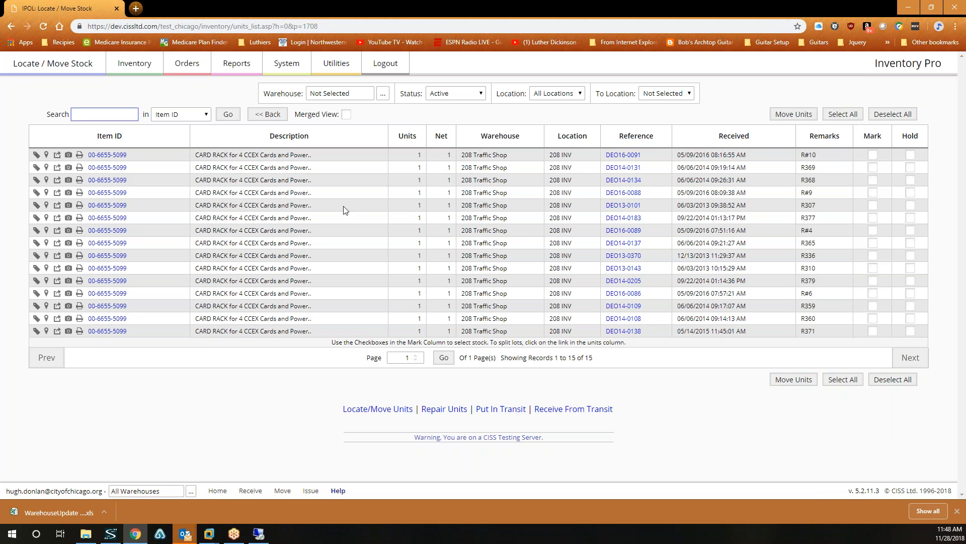
Open the Work Orders list and check the Warehouse lookup without choosing a warehouse.
{"action": "mouse_move", "coordinate": [189, 75]}
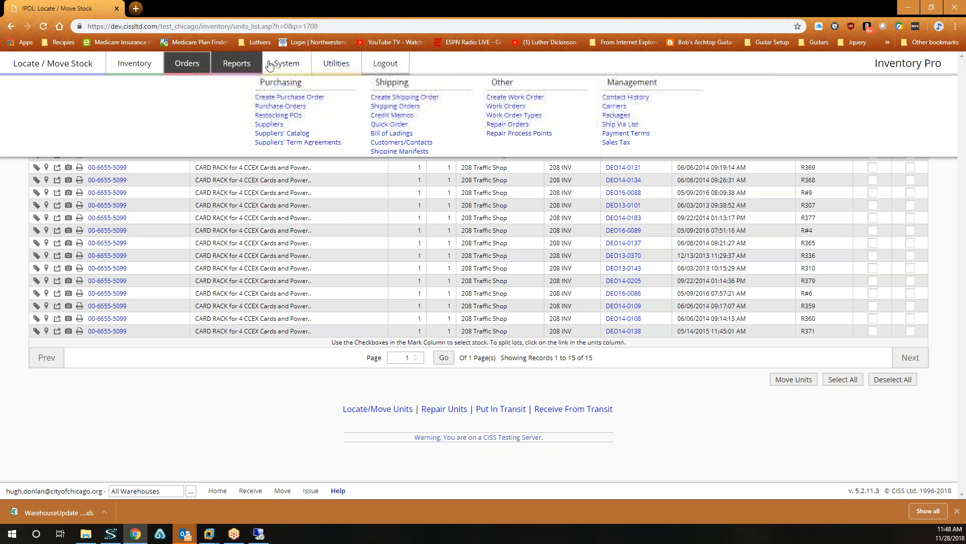
{"action": "left_click", "coordinate": [502, 110]}
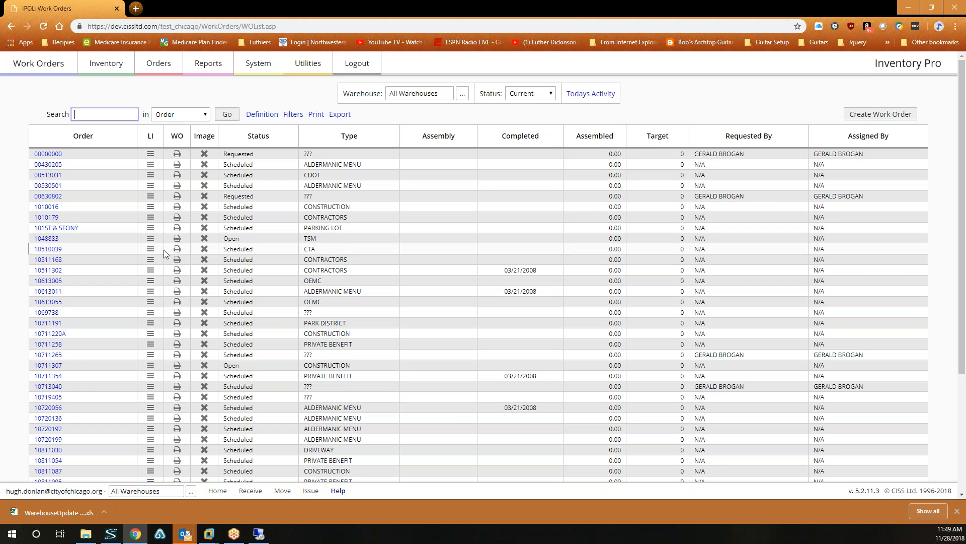
{"action": "left_click", "coordinate": [463, 96]}
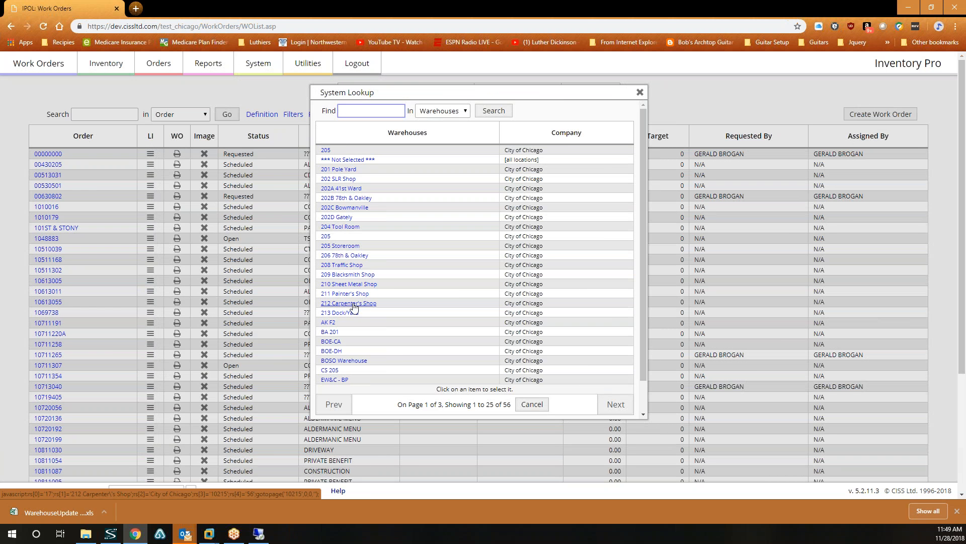
{"action": "left_click", "coordinate": [153, 164]}
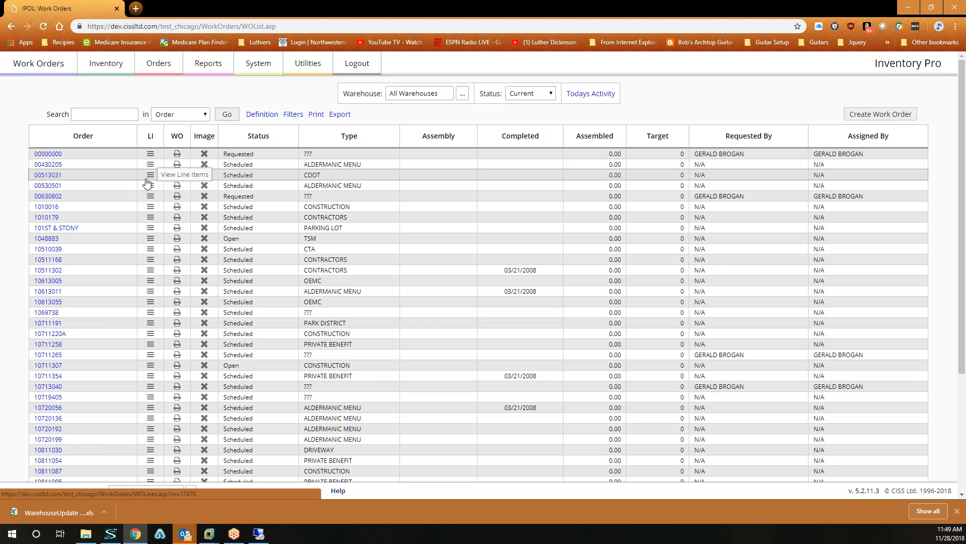
Open the line items of work order 00430205.
{"action": "scroll", "coordinate": [147, 183], "scroll_direction": "down", "scroll_amount": 6}
{"action": "scroll", "coordinate": [147, 184], "scroll_direction": "up", "scroll_amount": 6}
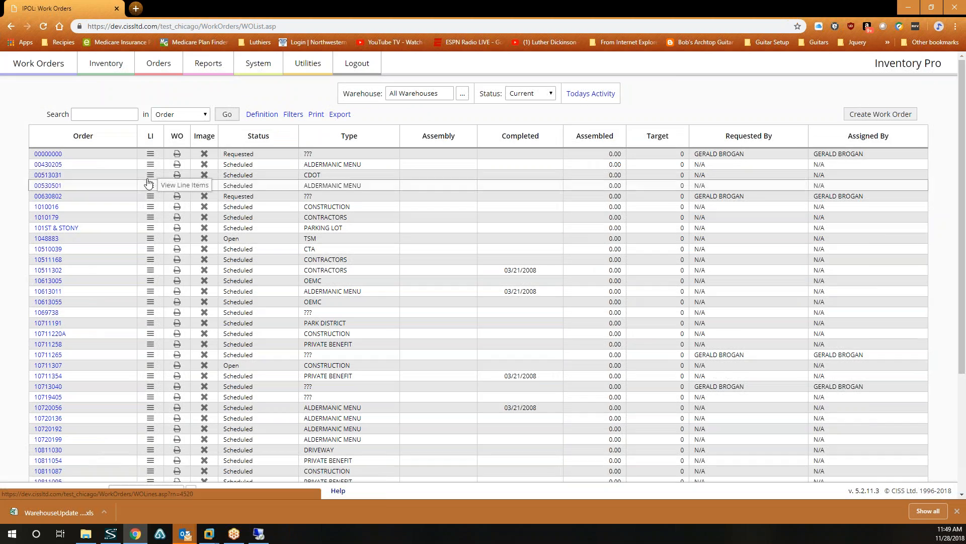
{"action": "left_click", "coordinate": [150, 175]}
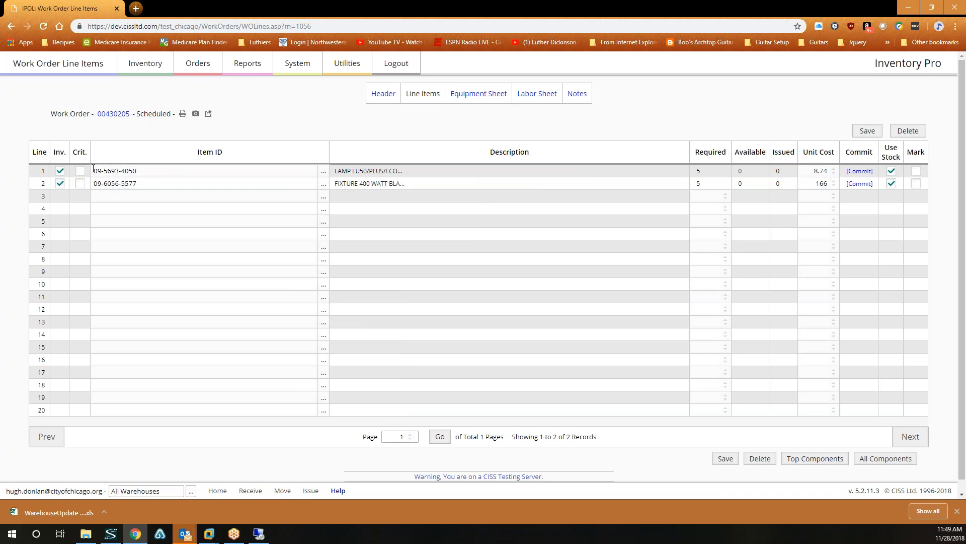
{"action": "left_click", "coordinate": [130, 171]}
{"action": "right_click", "coordinate": [130, 171]}
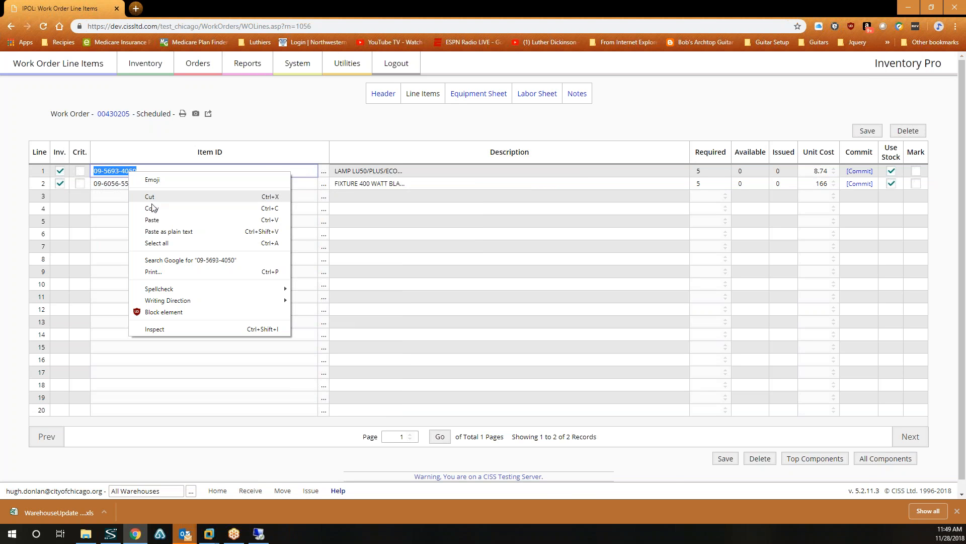
{"action": "left_click", "coordinate": [156, 207]}
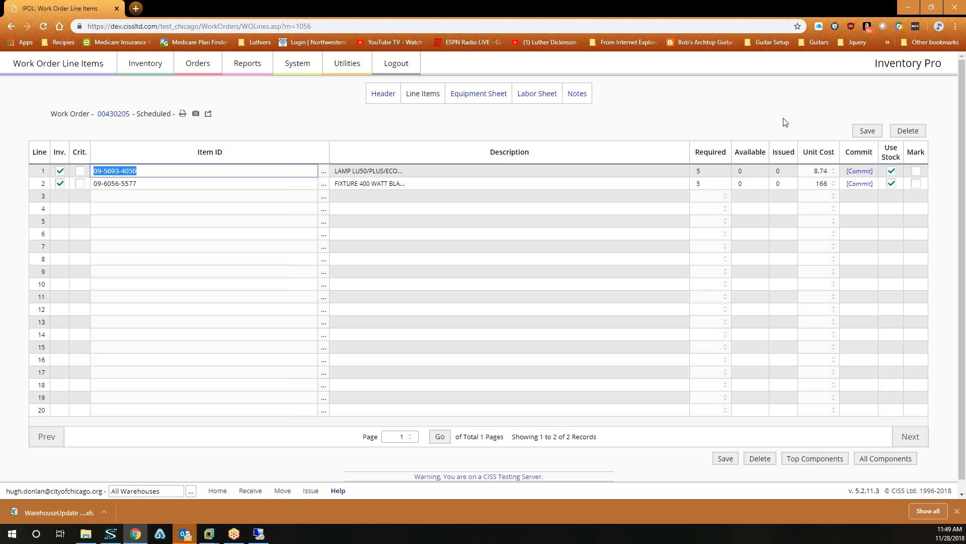
Change the work order's status from Scheduled to Open and save it.
{"action": "left_click", "coordinate": [385, 98]}
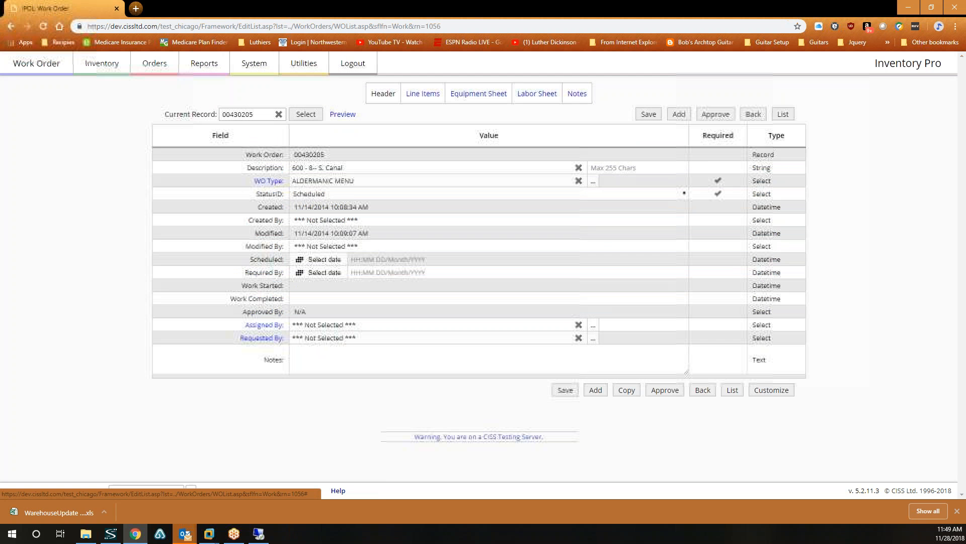
{"action": "left_click", "coordinate": [377, 195]}
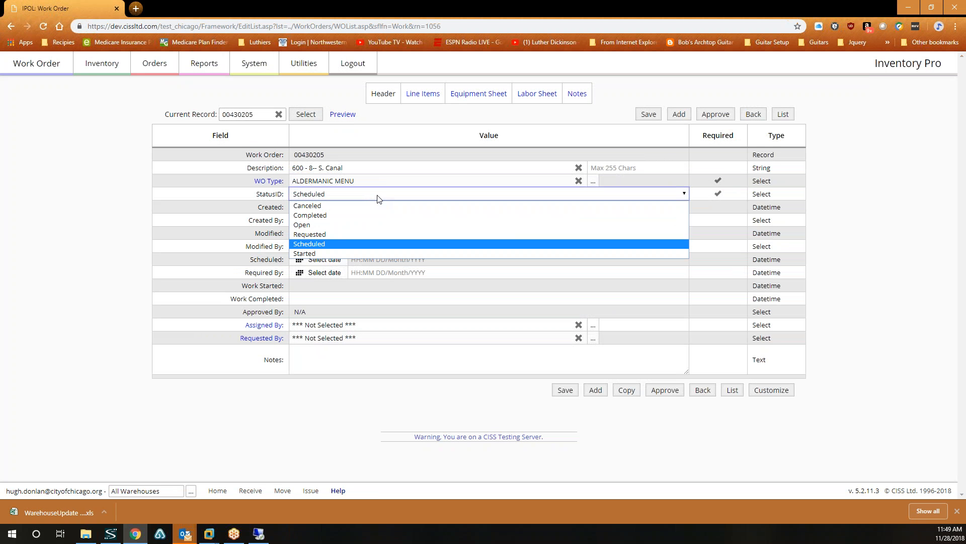
{"action": "left_click", "coordinate": [323, 223]}
{"action": "left_click", "coordinate": [565, 390]}
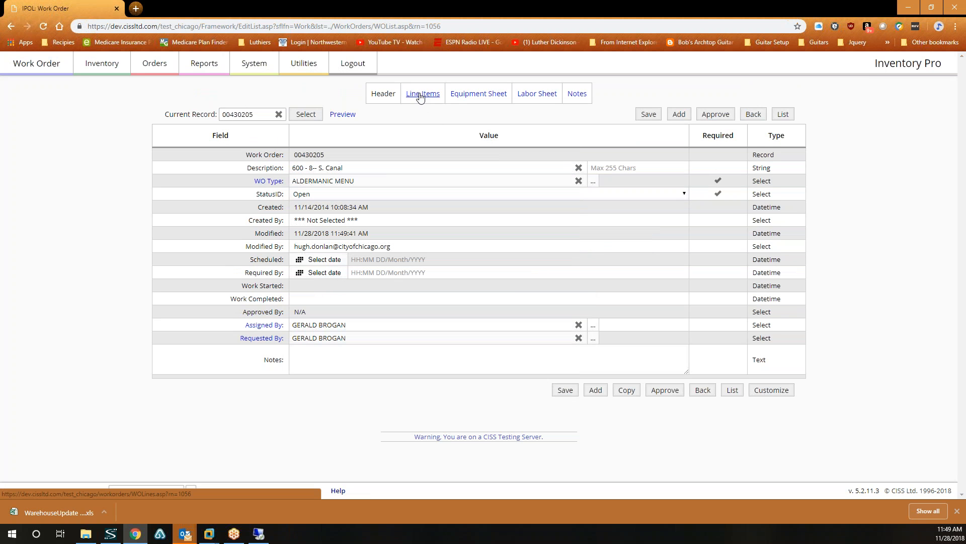
{"action": "left_click", "coordinate": [421, 95]}
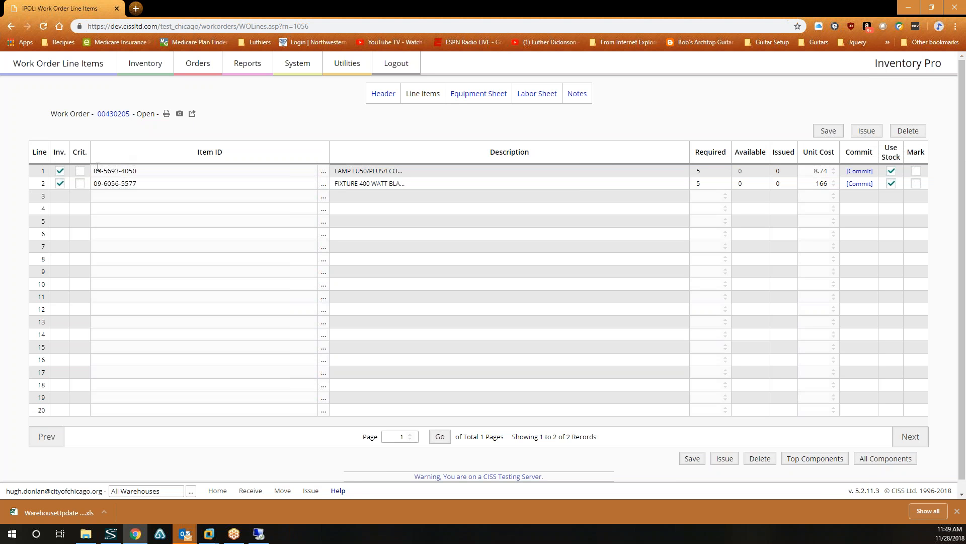
{"action": "left_click_drag", "start_coordinate": [97, 170], "coordinate": [138, 171]}
{"action": "right_click", "coordinate": [130, 171]}
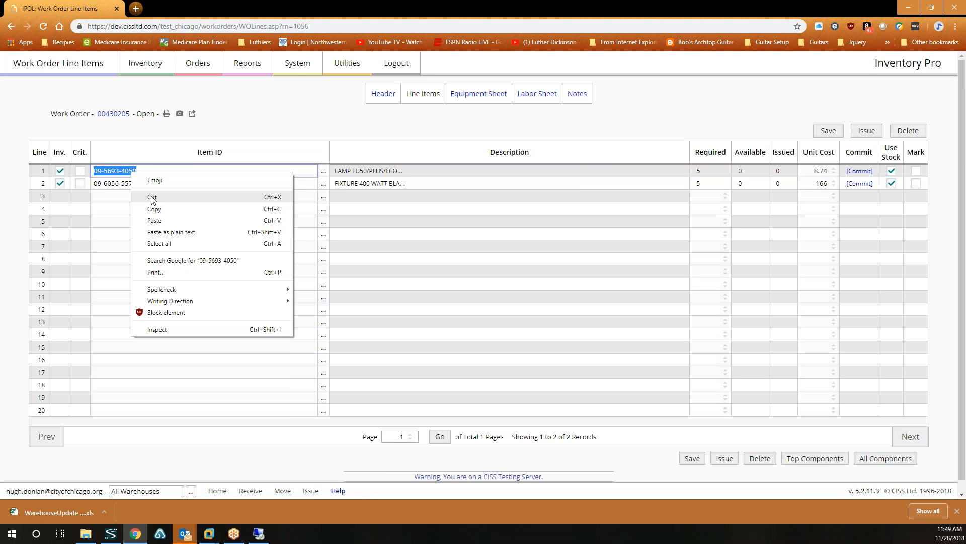
{"action": "left_click", "coordinate": [145, 207]}
{"action": "left_click", "coordinate": [866, 132]}
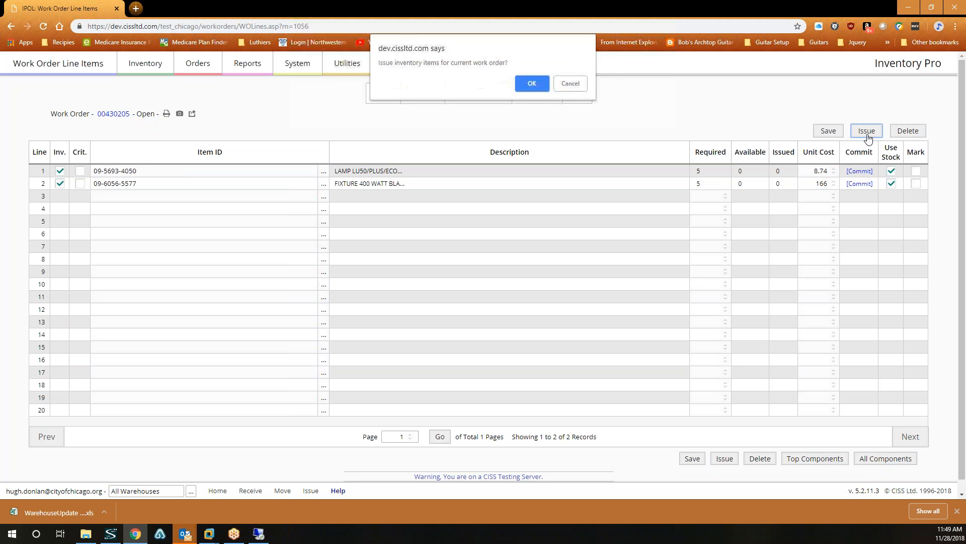
{"action": "left_click", "coordinate": [521, 84]}
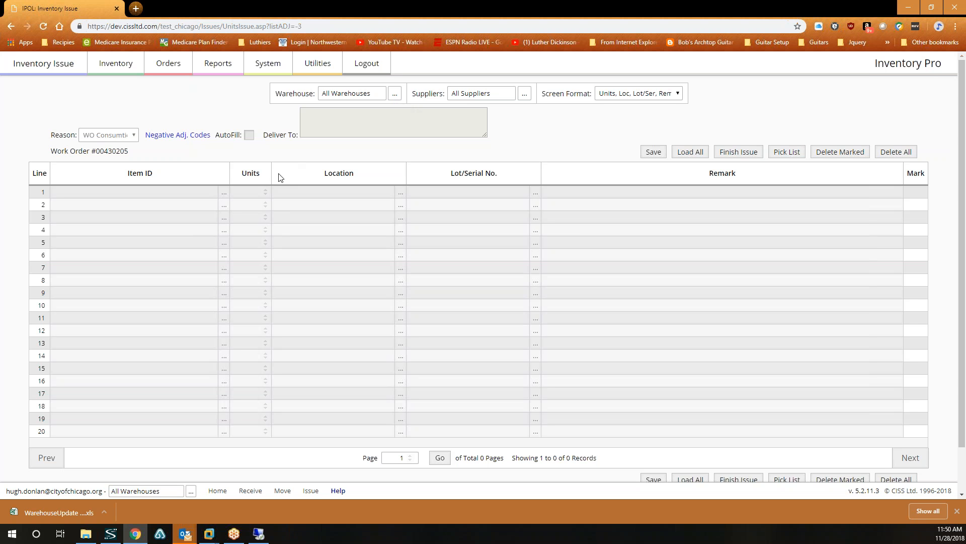
Set the issue's warehouse to 205 through the Warehouse lookup.
{"action": "left_click", "coordinate": [395, 94]}
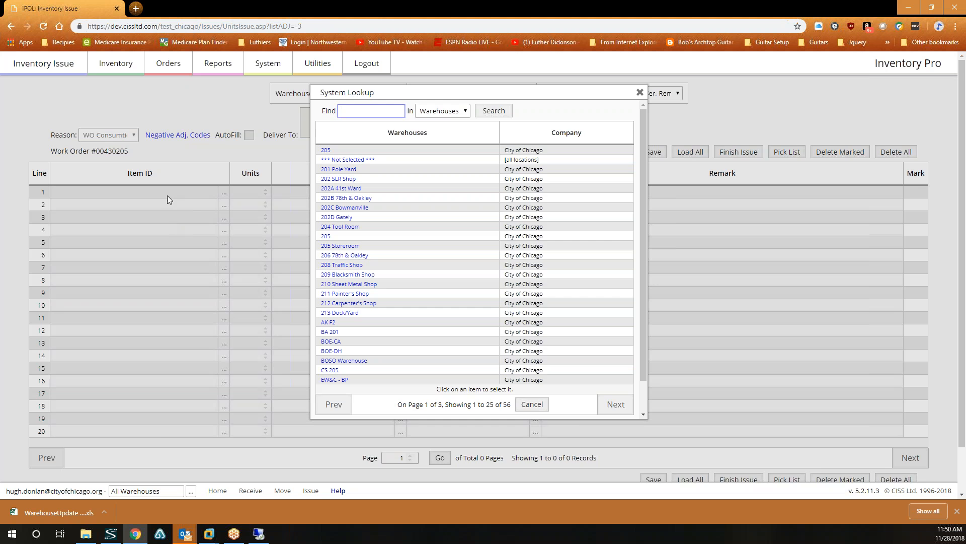
{"action": "left_click", "coordinate": [164, 200]}
{"action": "left_click", "coordinate": [395, 95]}
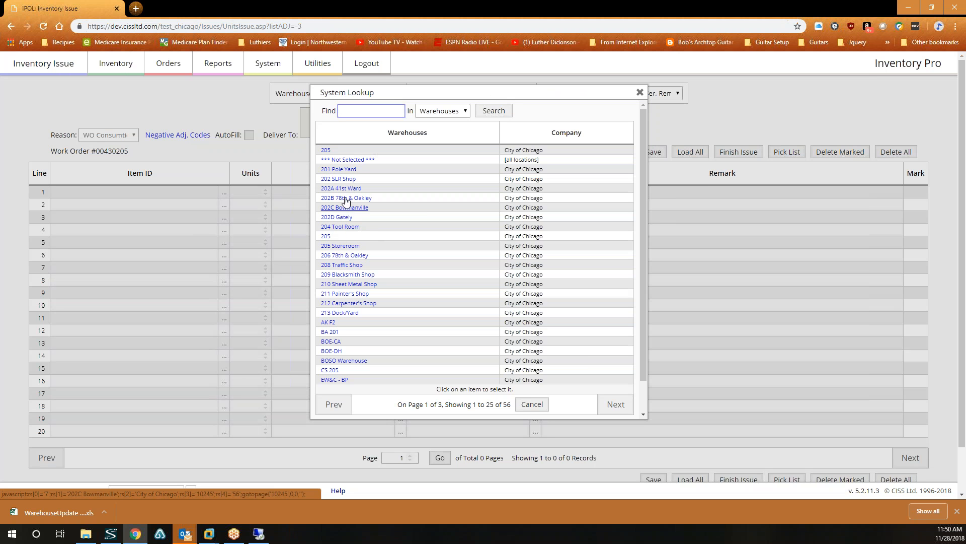
{"action": "left_click", "coordinate": [325, 238]}
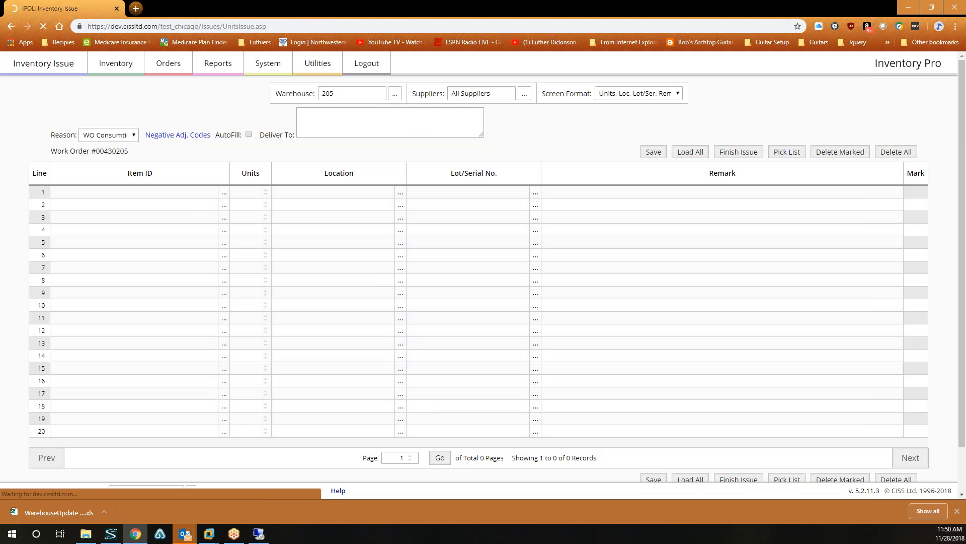
{"action": "left_click", "coordinate": [168, 192]}
{"action": "right_click", "coordinate": [168, 194]}
{"action": "left_click", "coordinate": [185, 283]}
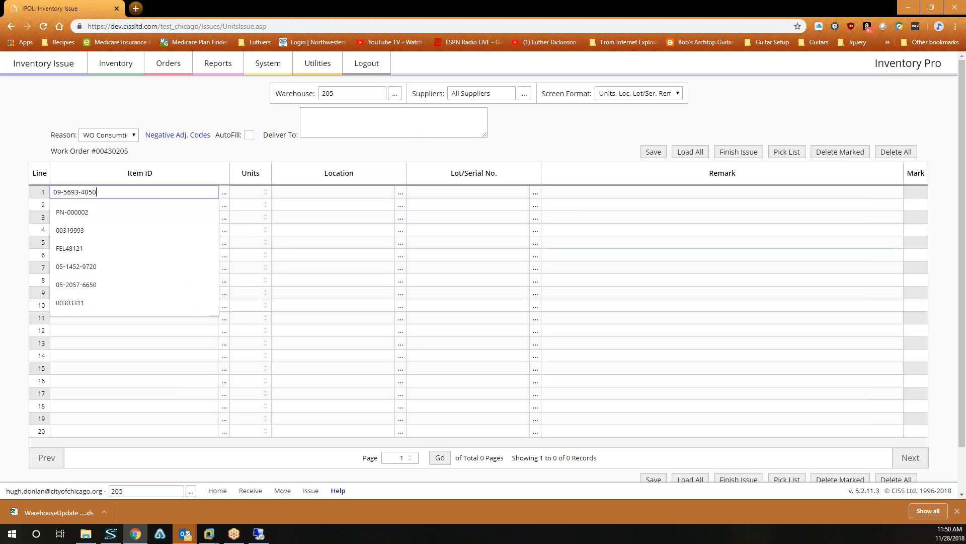
{"action": "left_click", "coordinate": [400, 195]}
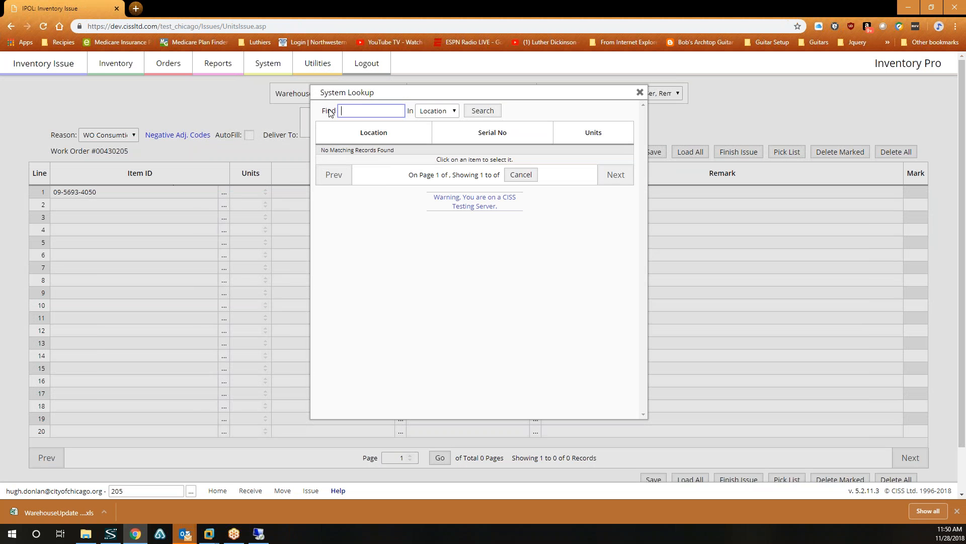
{"action": "left_click", "coordinate": [640, 93]}
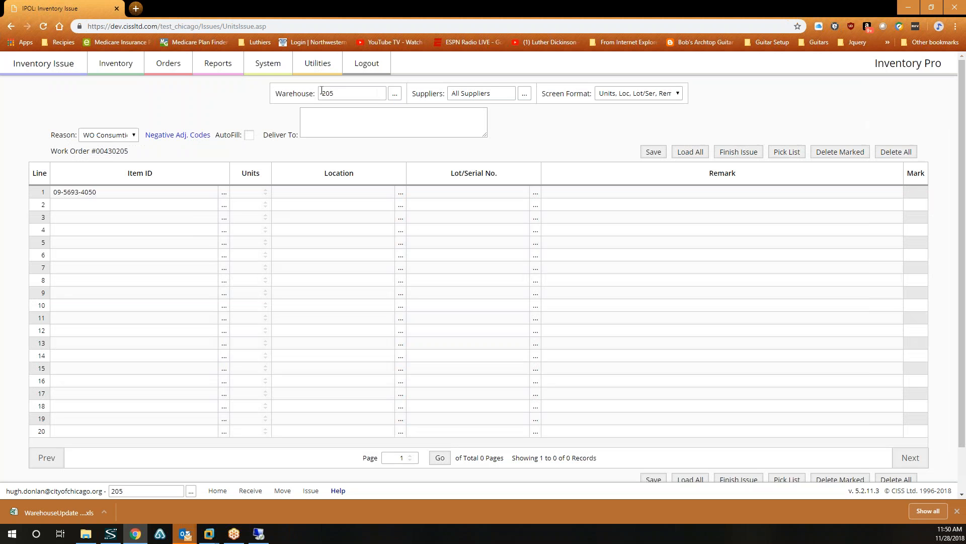
Go to Locate / Move Stock and list the units held in warehouse 205 Storeroom.
{"action": "left_click", "coordinate": [114, 63]}
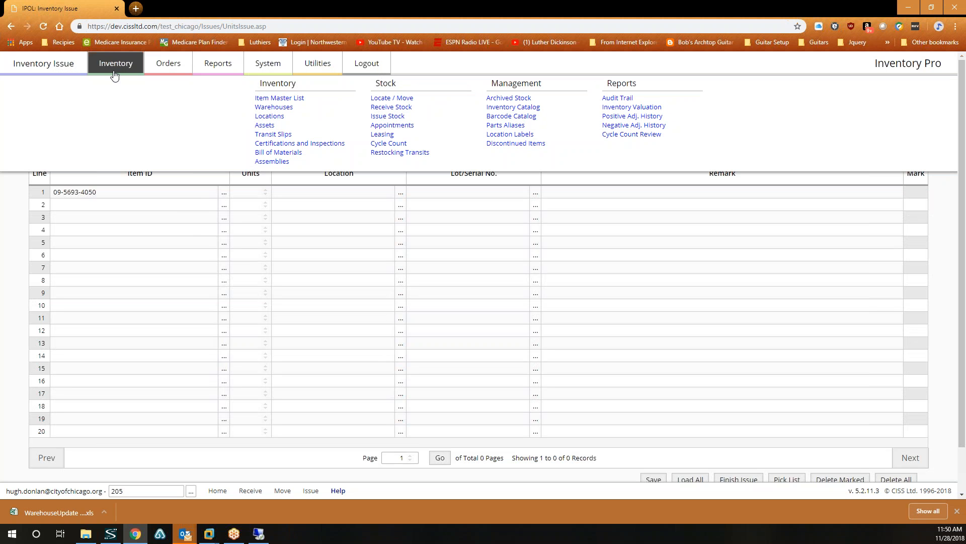
{"action": "left_click", "coordinate": [395, 99]}
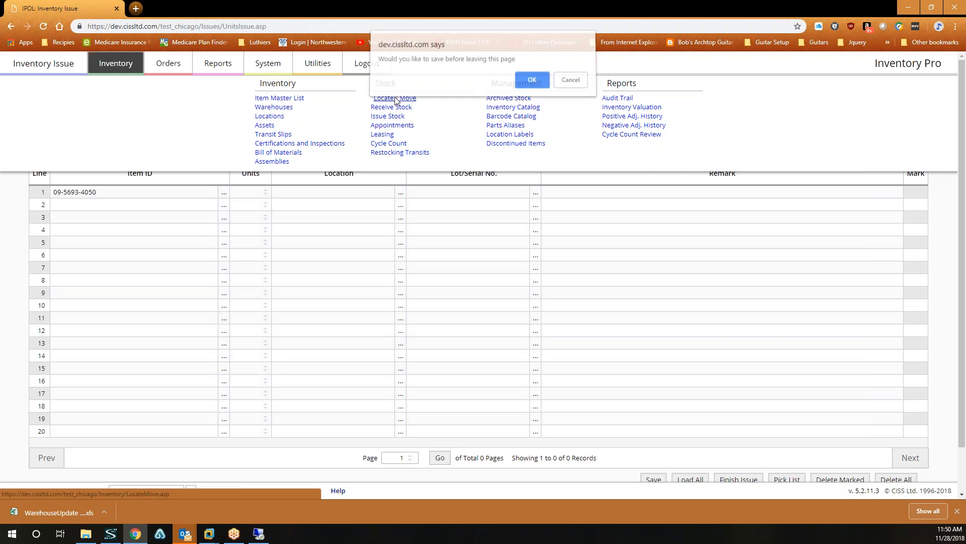
{"action": "left_click", "coordinate": [532, 83]}
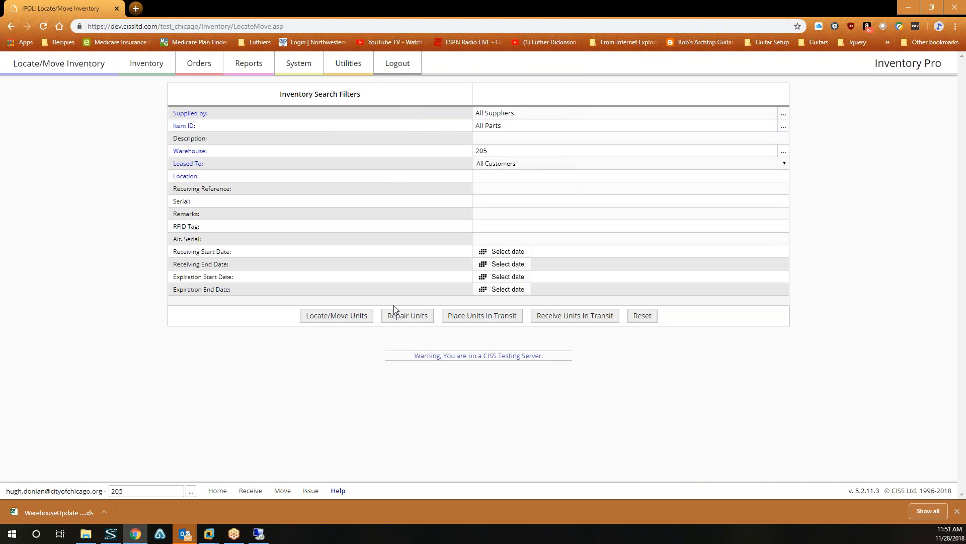
{"action": "left_click", "coordinate": [358, 313]}
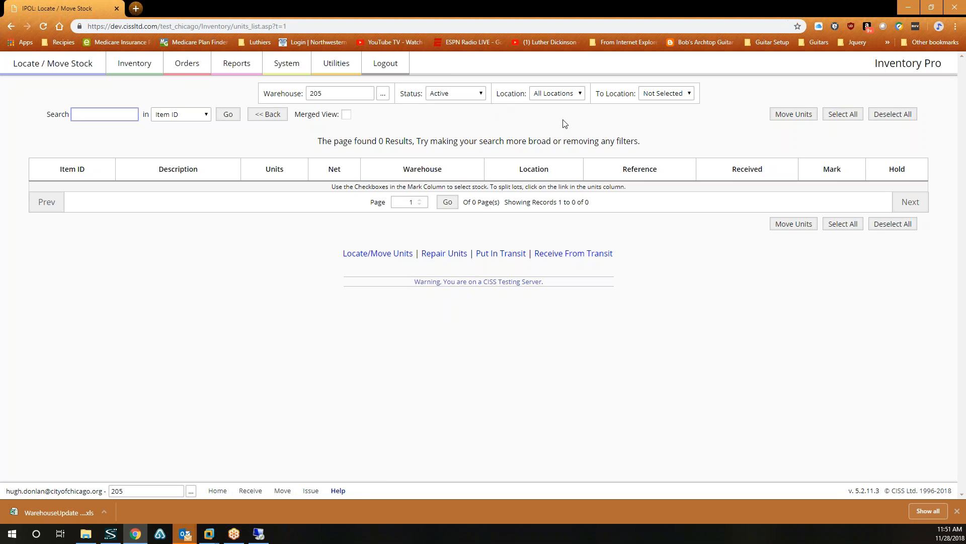
{"action": "left_click", "coordinate": [383, 94]}
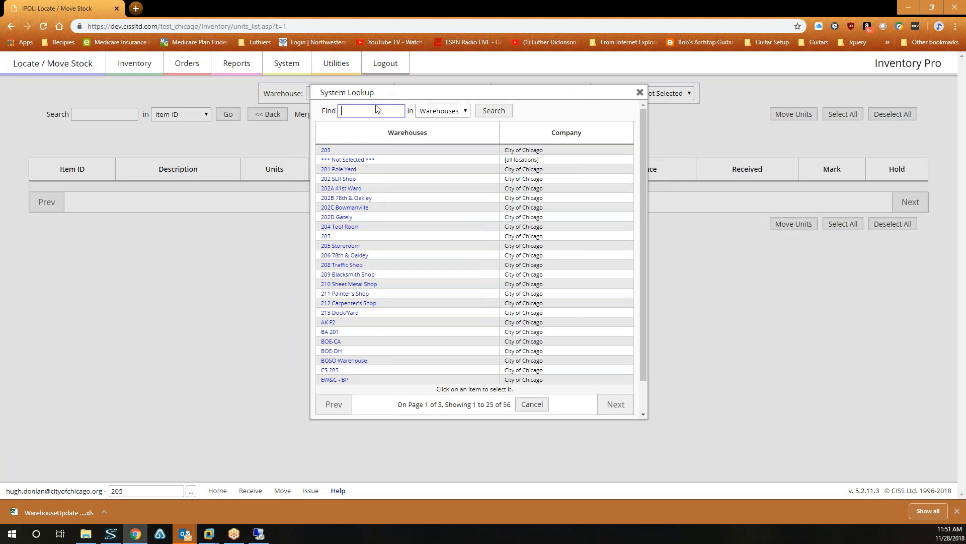
{"action": "left_click", "coordinate": [341, 246]}
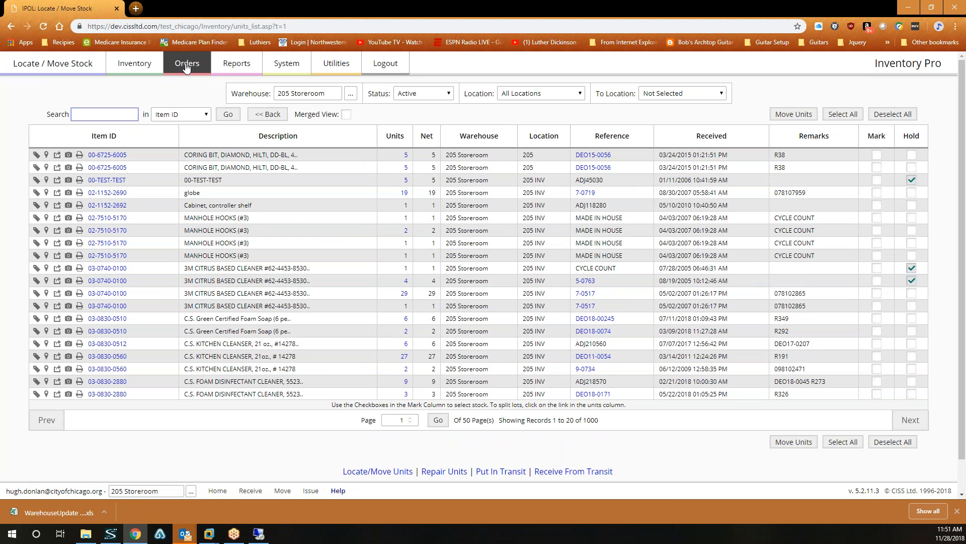
{"action": "mouse_move", "coordinate": [139, 65]}
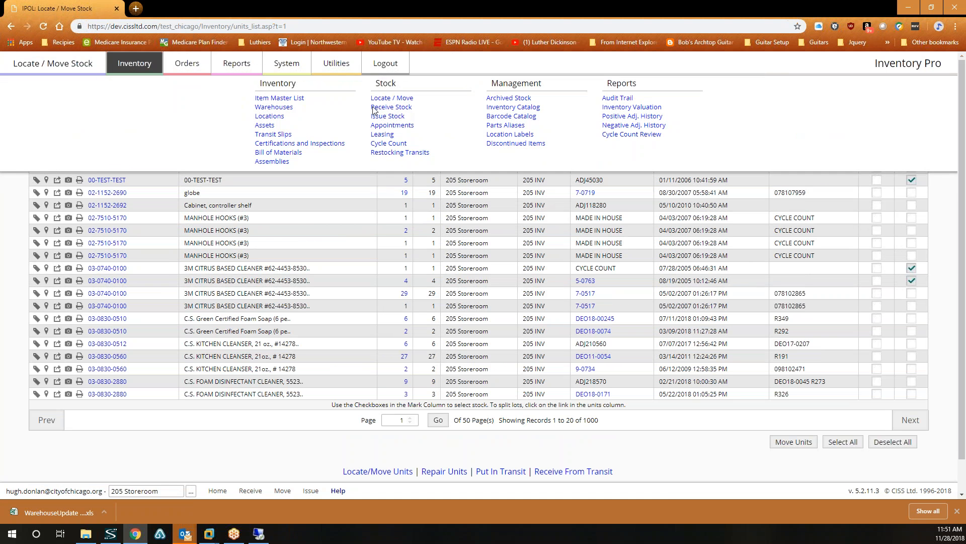
{"action": "left_click", "coordinate": [391, 116]}
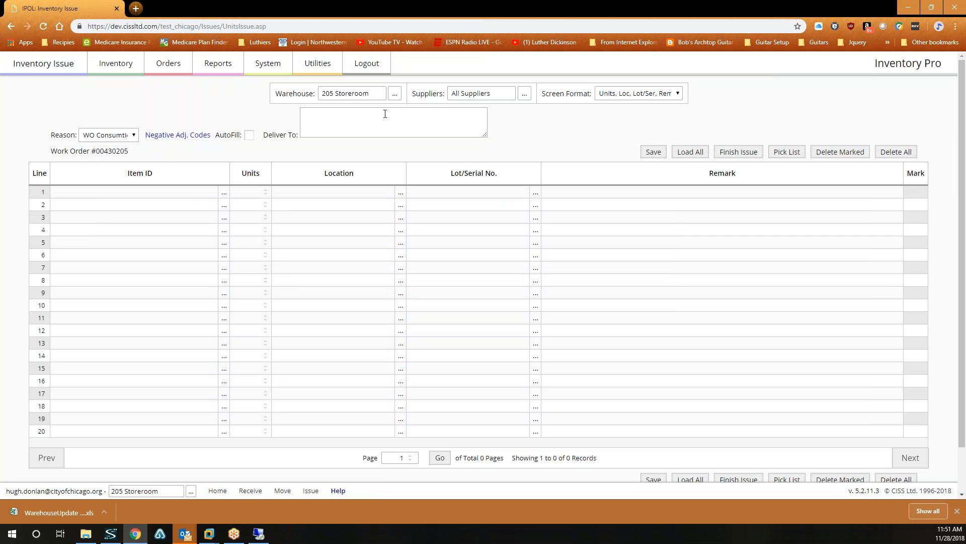
{"action": "left_click", "coordinate": [192, 194]}
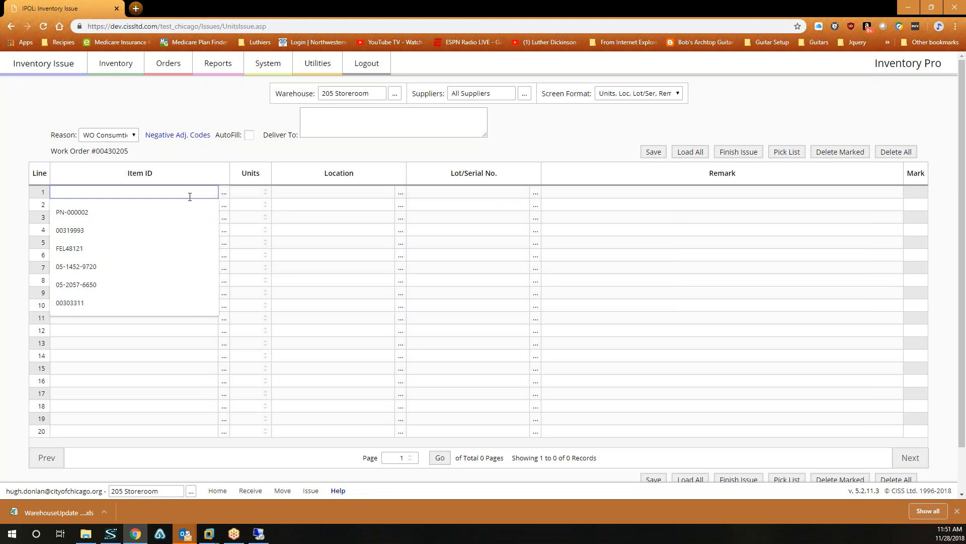
{"action": "left_click", "coordinate": [224, 193]}
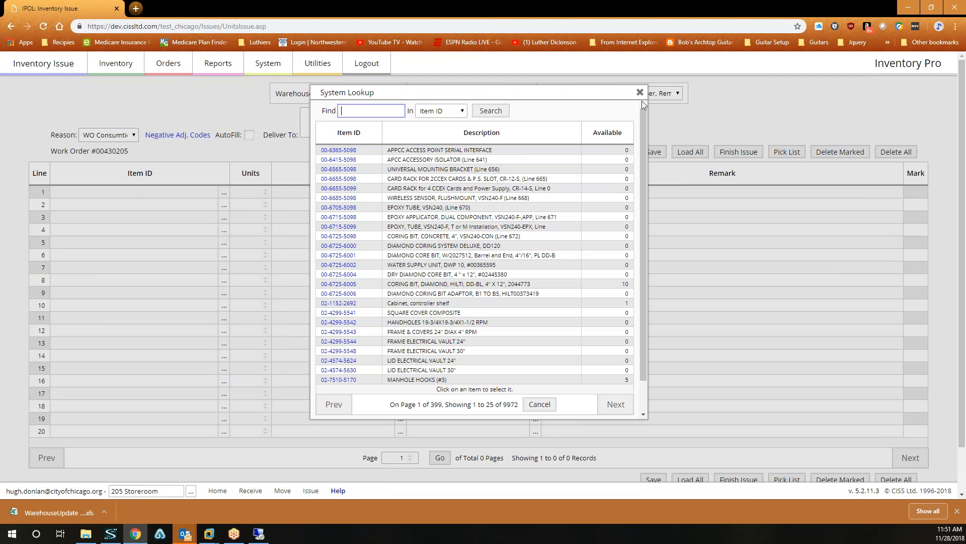
{"action": "left_click", "coordinate": [639, 92]}
{"action": "left_click", "coordinate": [134, 192]}
{"action": "right_click", "coordinate": [135, 191]}
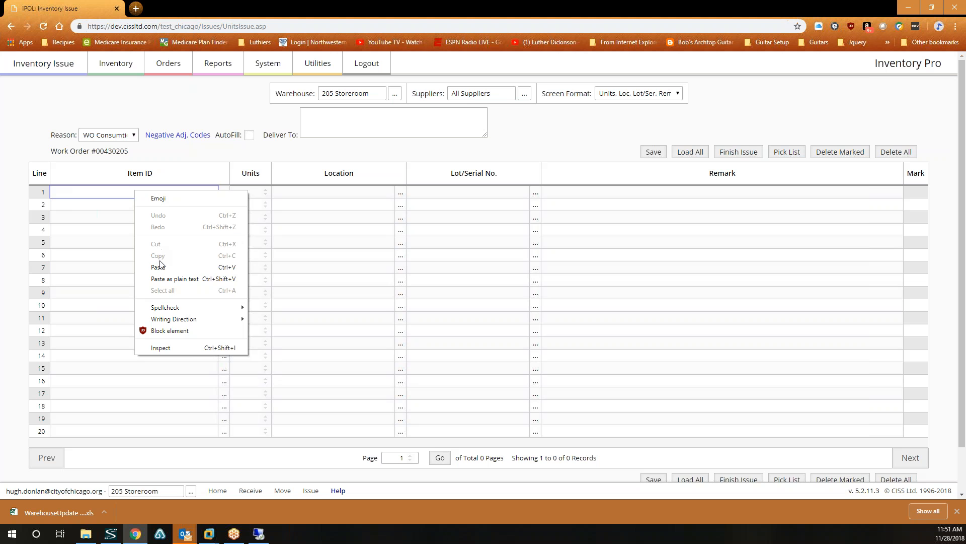
{"action": "left_click", "coordinate": [158, 266]}
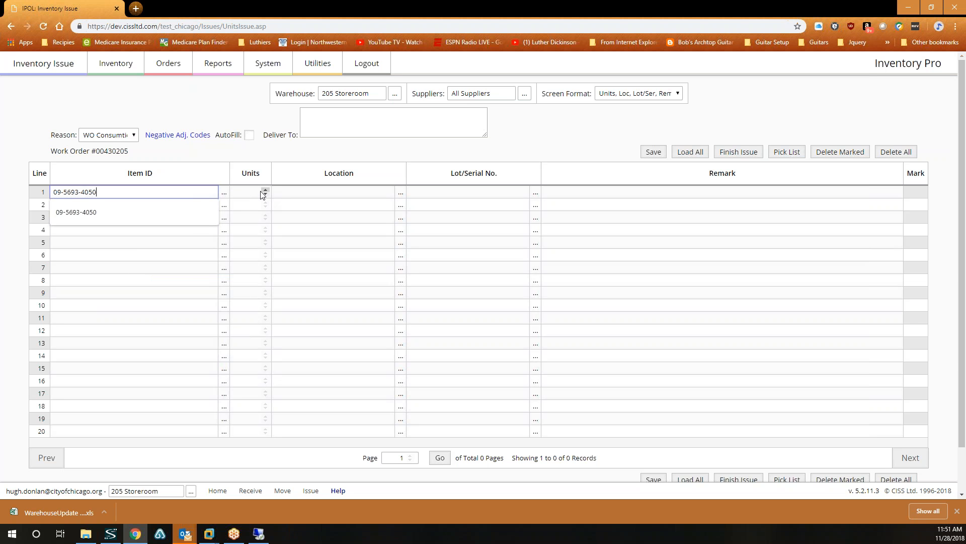
{"action": "left_click", "coordinate": [331, 201]}
Take line 1 from location 205 INV and set its units to 12.
{"action": "left_click", "coordinate": [388, 193]}
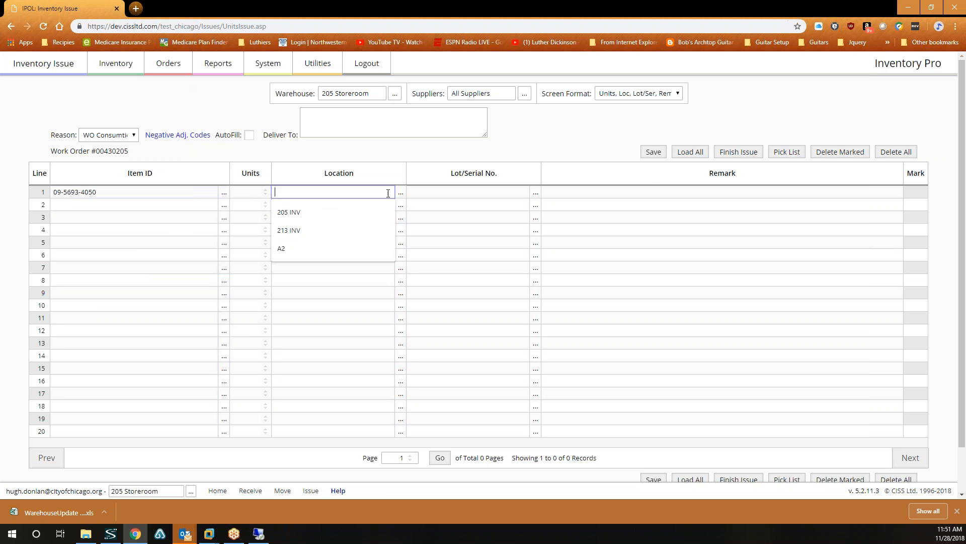
{"action": "left_click", "coordinate": [400, 193]}
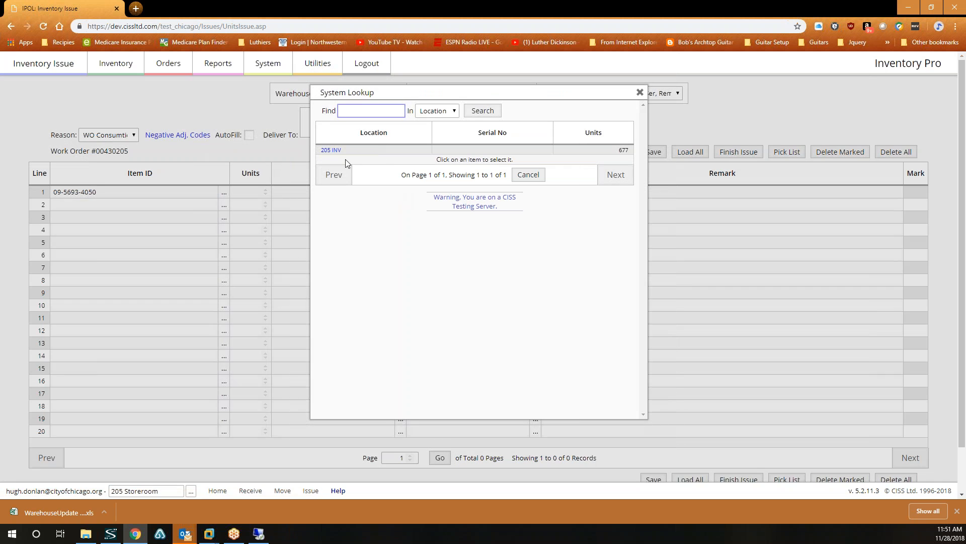
{"action": "left_click", "coordinate": [335, 152]}
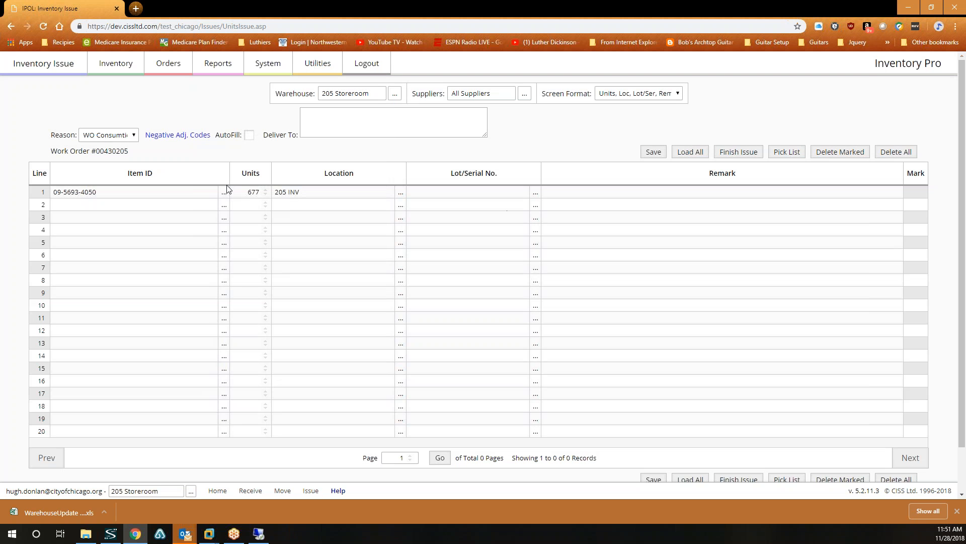
{"action": "double_click", "coordinate": [245, 191]}
{"action": "type", "text": "12"}
Fill in the Deliver To field with a delivery name and street address.
{"action": "left_click", "coordinate": [361, 110]}
{"action": "type", "text": "BGW"}
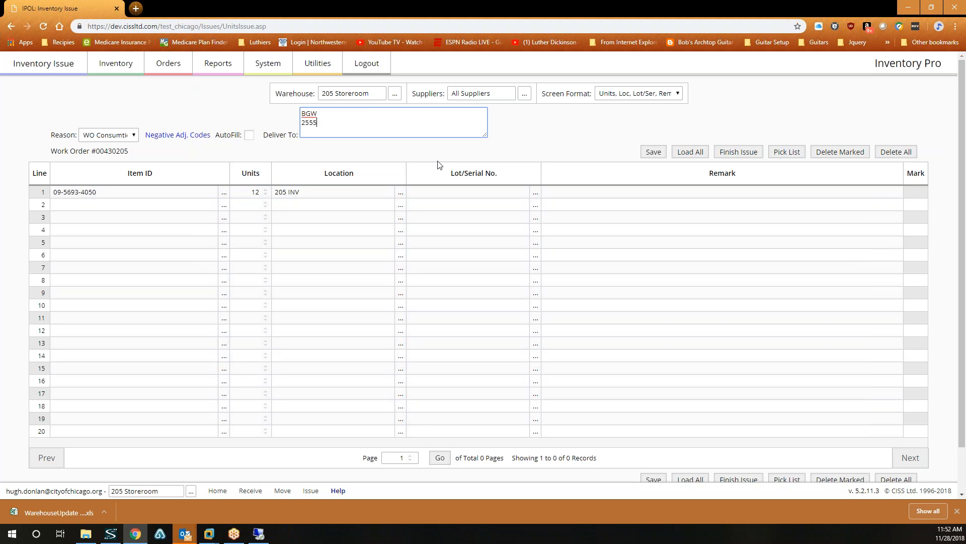
{"action": "left_click", "coordinate": [657, 153]}
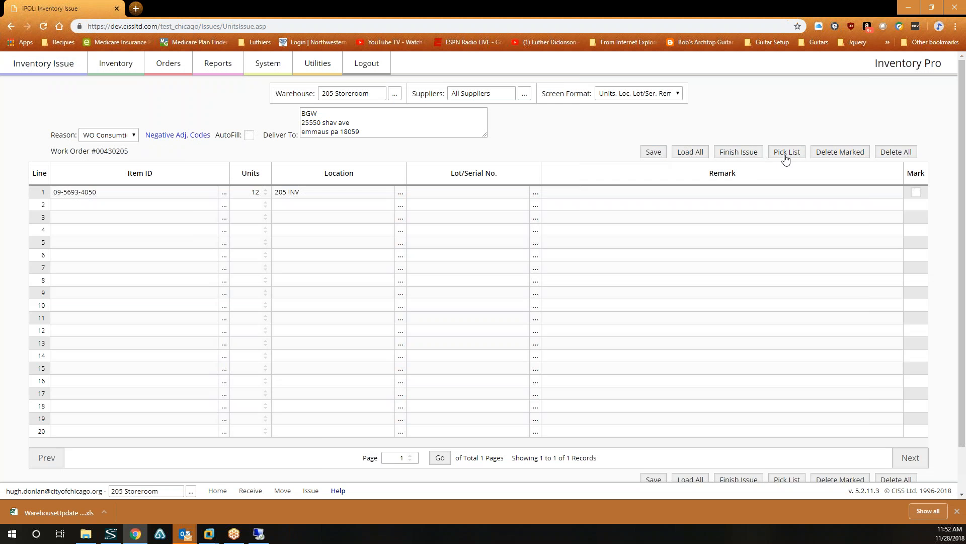
{"action": "left_click", "coordinate": [783, 155]}
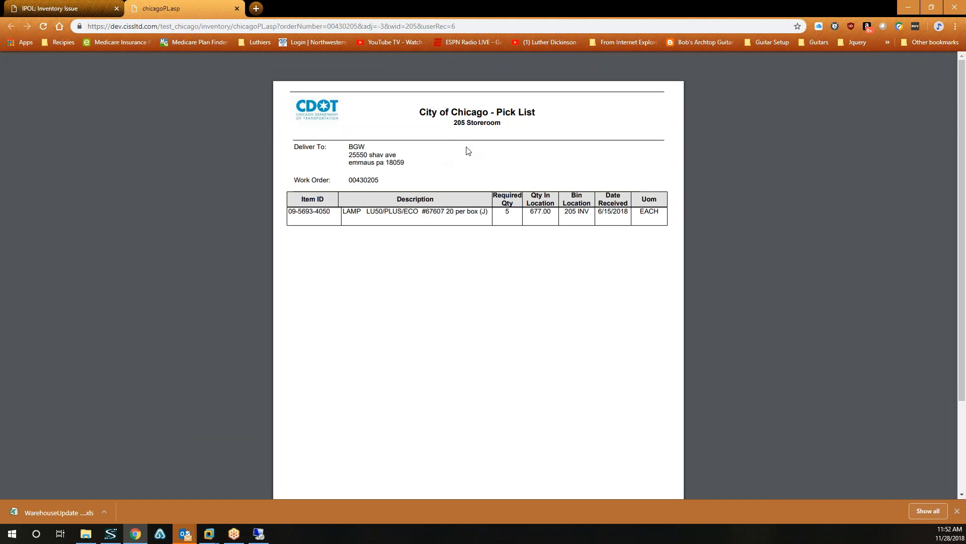
{"action": "left_click", "coordinate": [51, 7]}
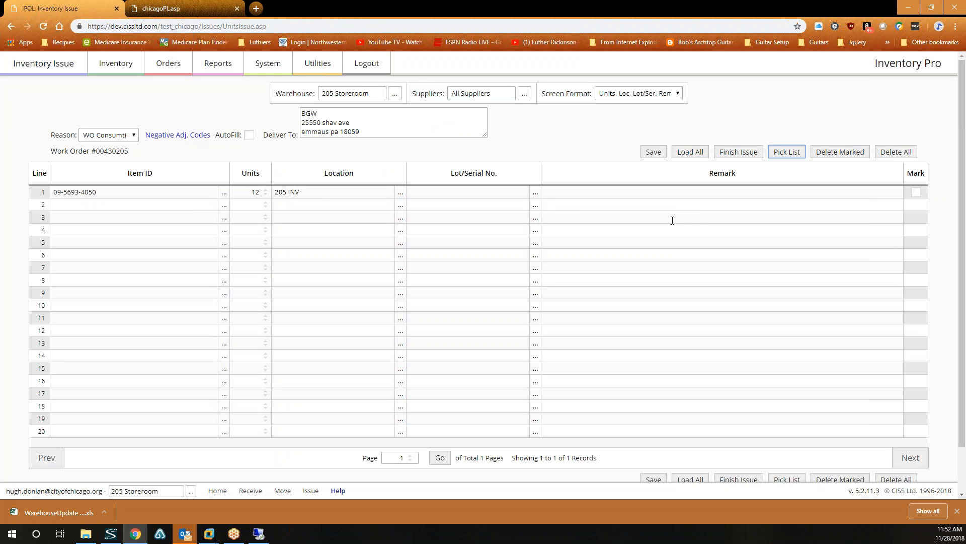
{"action": "left_click", "coordinate": [744, 157]}
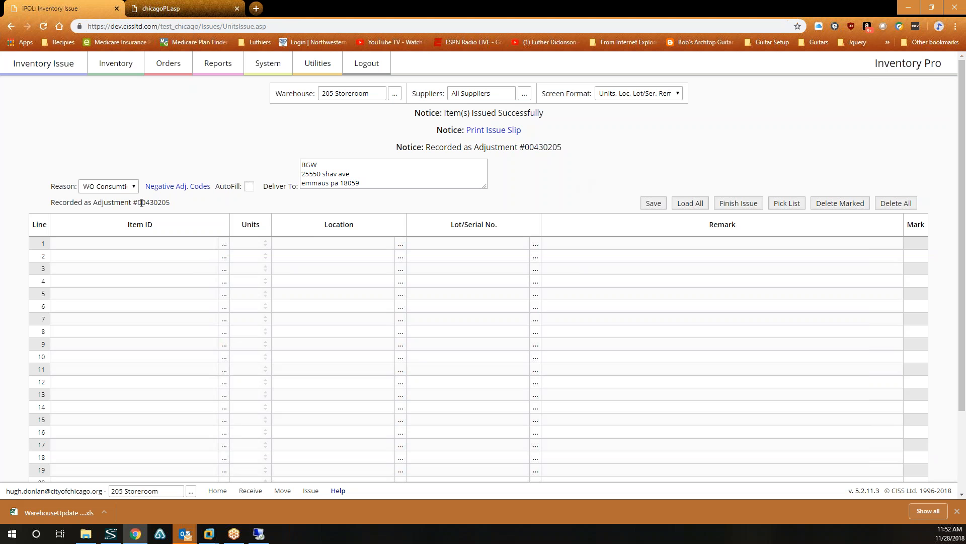
Copy the recorded adjustment number 00430205 from the completed issue confirmation.
{"action": "left_click_drag", "start_coordinate": [141, 202], "coordinate": [171, 202]}
{"action": "key", "text": "ctrl+c"}
{"action": "right_click", "coordinate": [164, 202]}
{"action": "left_click", "coordinate": [183, 211]}
Go to Orders > Work Orders and paste the copied number 00430205 into Search.
{"action": "left_click", "coordinate": [172, 66]}
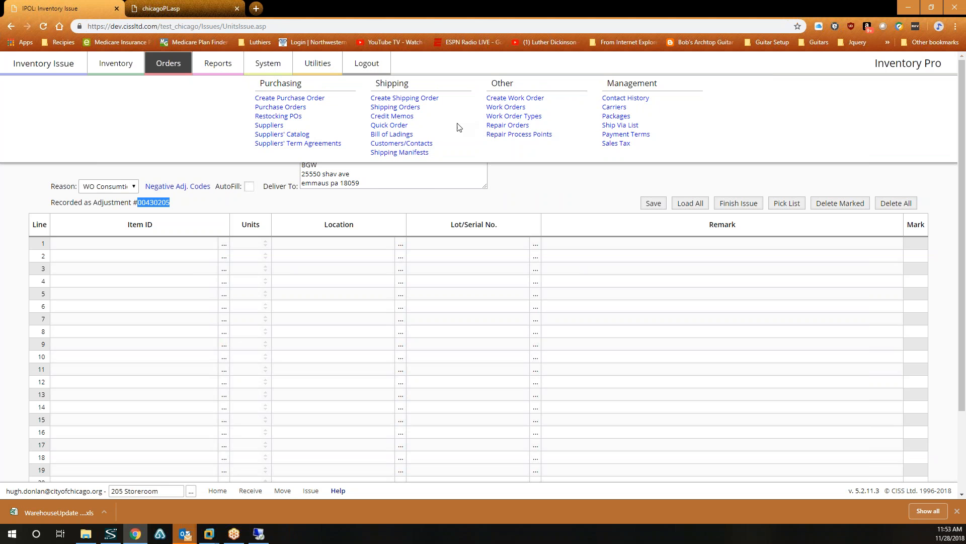
{"action": "left_click", "coordinate": [507, 107]}
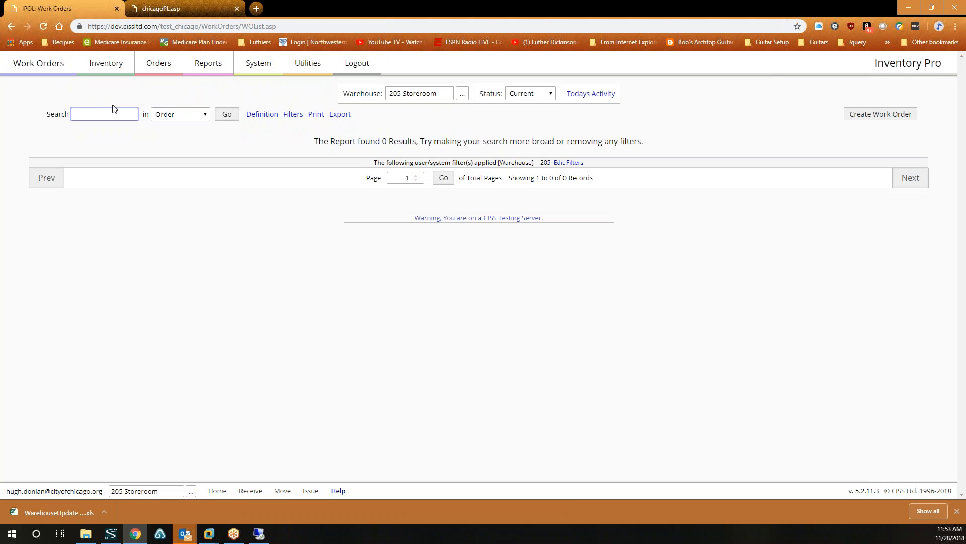
{"action": "right_click", "coordinate": [105, 109]}
{"action": "left_click", "coordinate": [143, 187]}
Set Status to All and Warehouse to Not Selected, then open the order's Line Items.
{"action": "left_click", "coordinate": [523, 95]}
{"action": "left_click", "coordinate": [522, 117]}
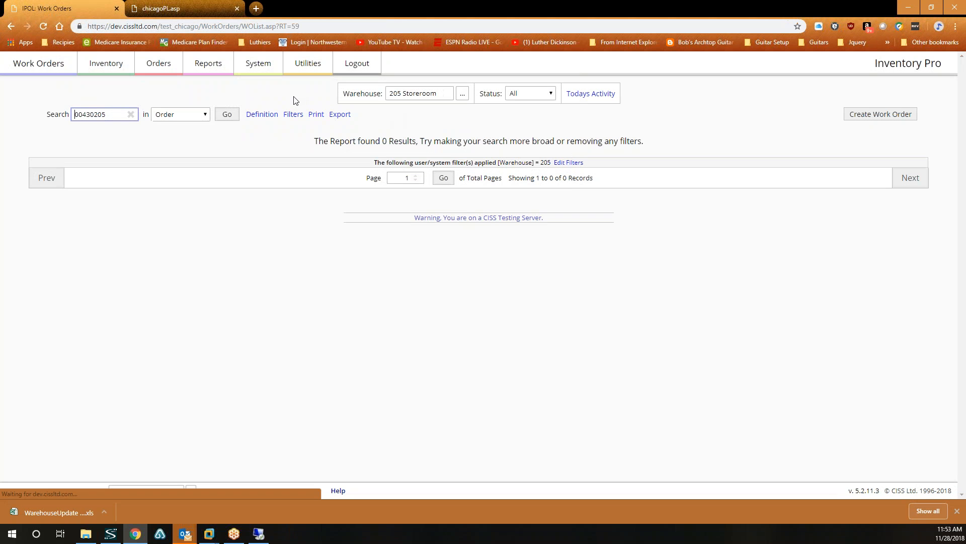
{"action": "left_click", "coordinate": [462, 94]}
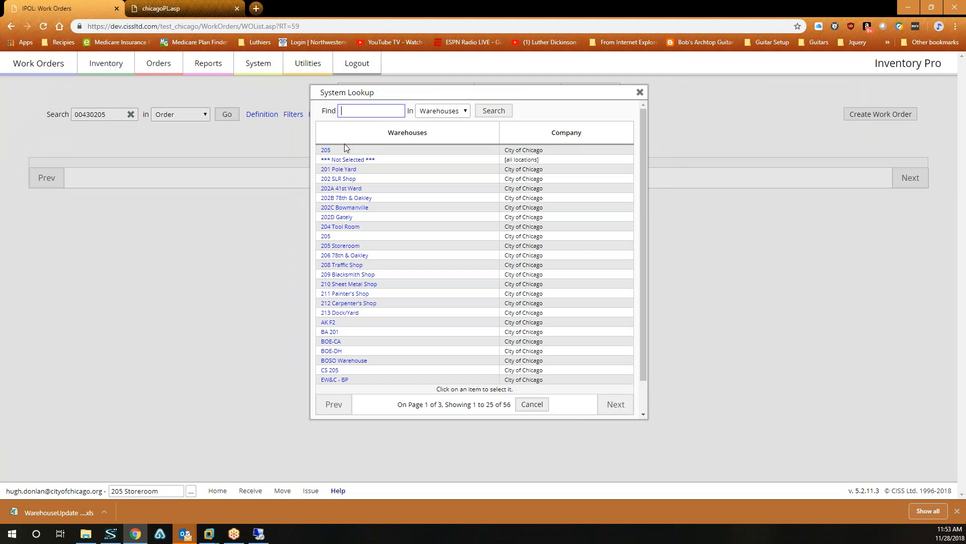
{"action": "left_click", "coordinate": [374, 158]}
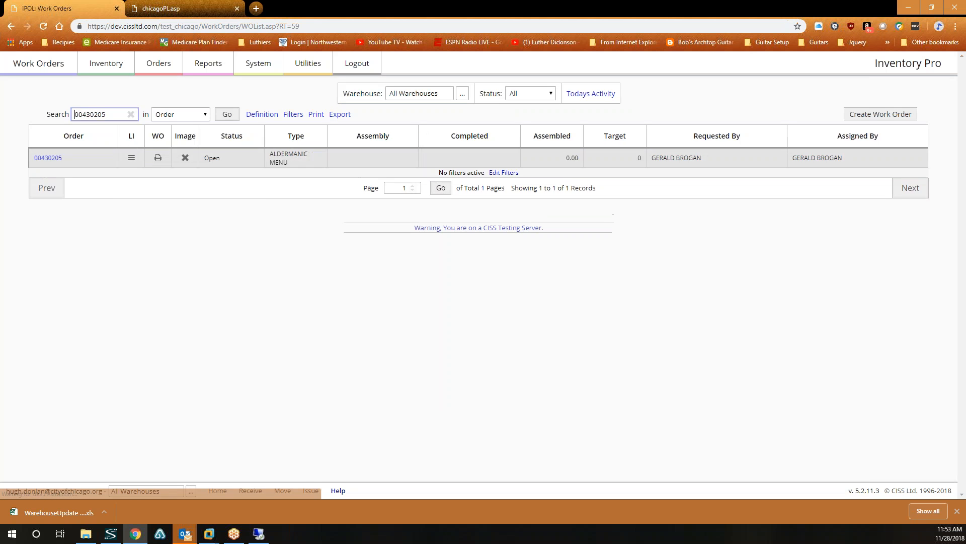
{"action": "left_click", "coordinate": [47, 154]}
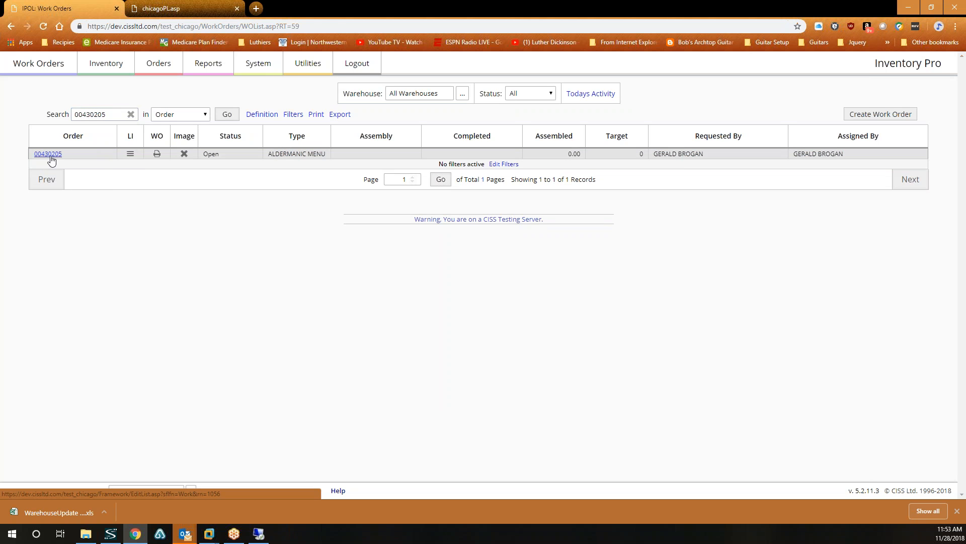
{"action": "left_click", "coordinate": [417, 95]}
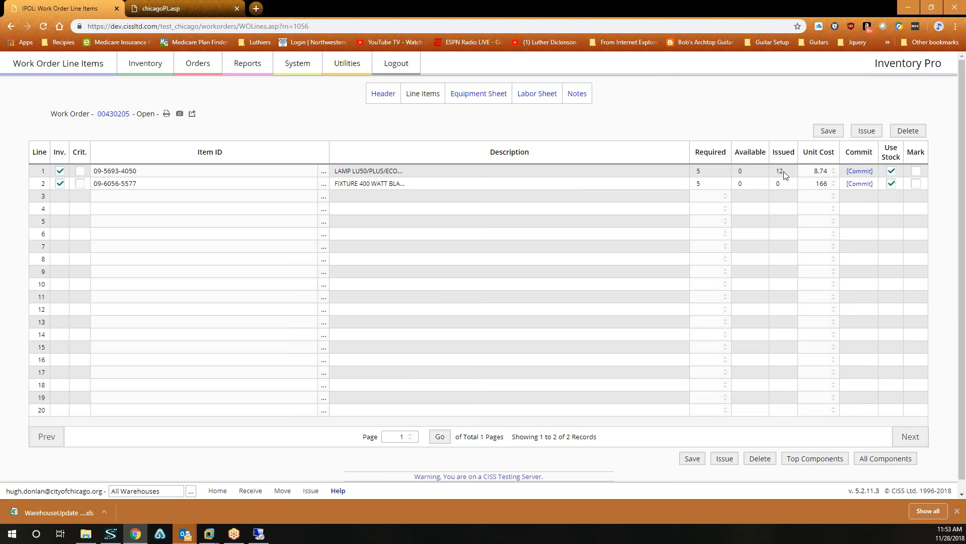
Check work order 00430205's Equipment, Labor and Notes sheets, then return to its Header.
{"action": "left_click", "coordinate": [475, 99]}
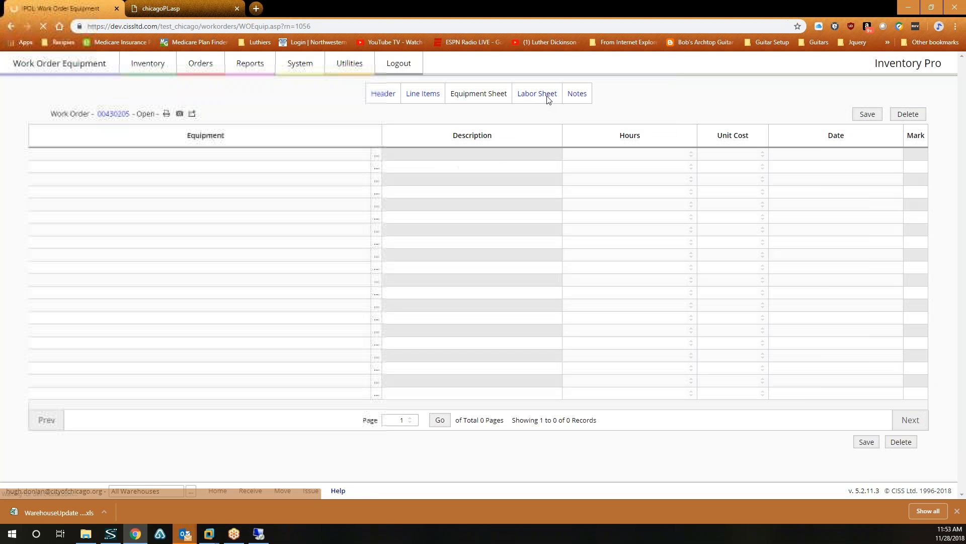
{"action": "left_click", "coordinate": [537, 94]}
{"action": "left_click", "coordinate": [581, 94]}
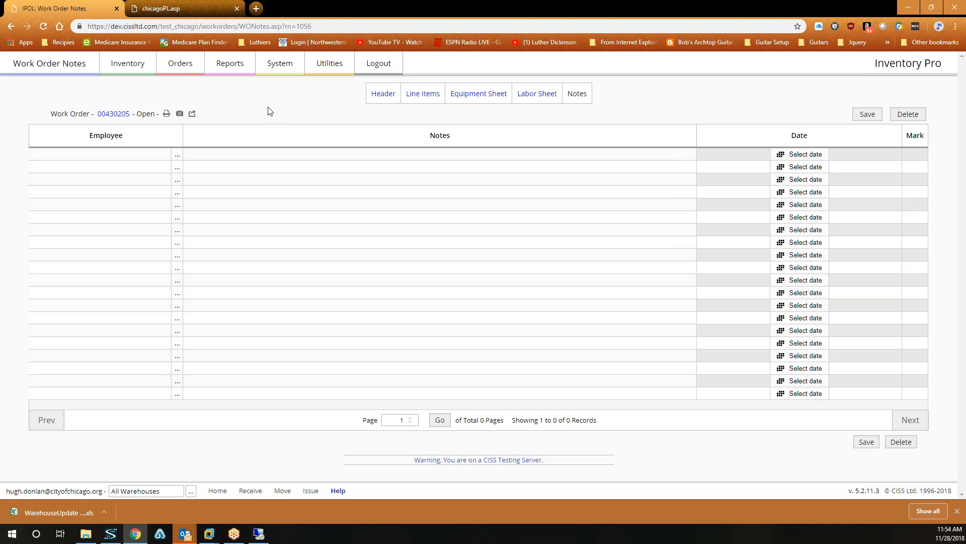
{"action": "left_click", "coordinate": [381, 97]}
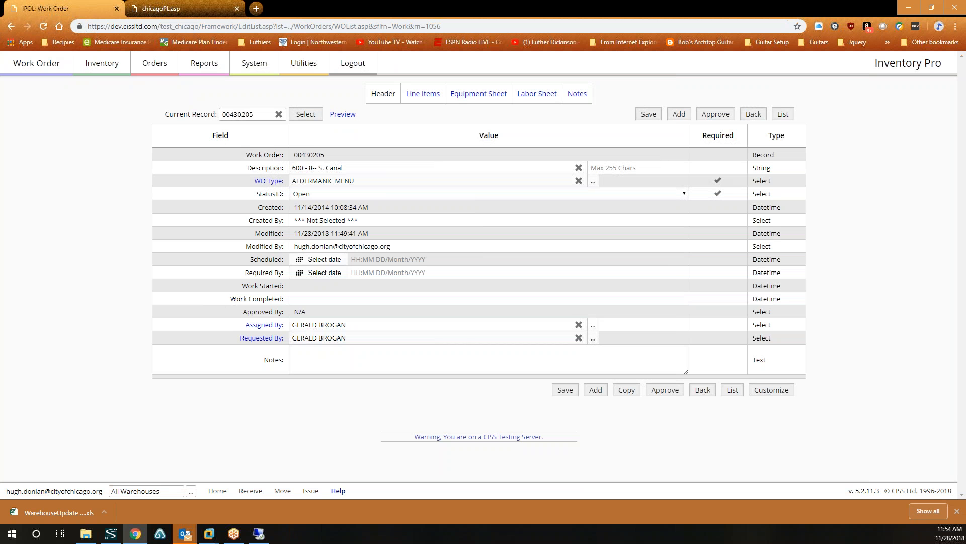
{"action": "left_click", "coordinate": [770, 392]}
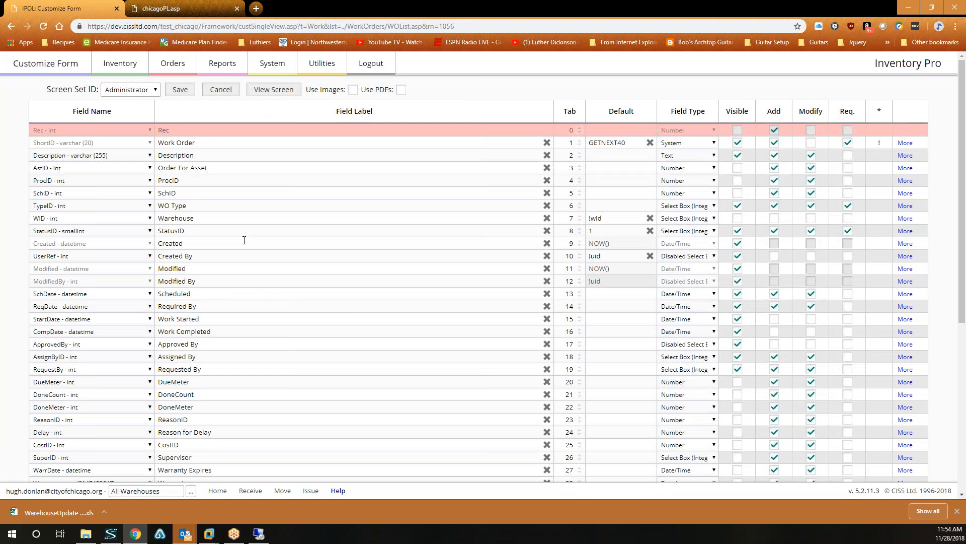
{"action": "scroll", "coordinate": [337, 277], "scroll_direction": "down", "scroll_amount": 10}
{"action": "scroll", "coordinate": [4, 109], "scroll_direction": "up", "scroll_amount": 5}
{"action": "left_click", "coordinate": [12, 26]}
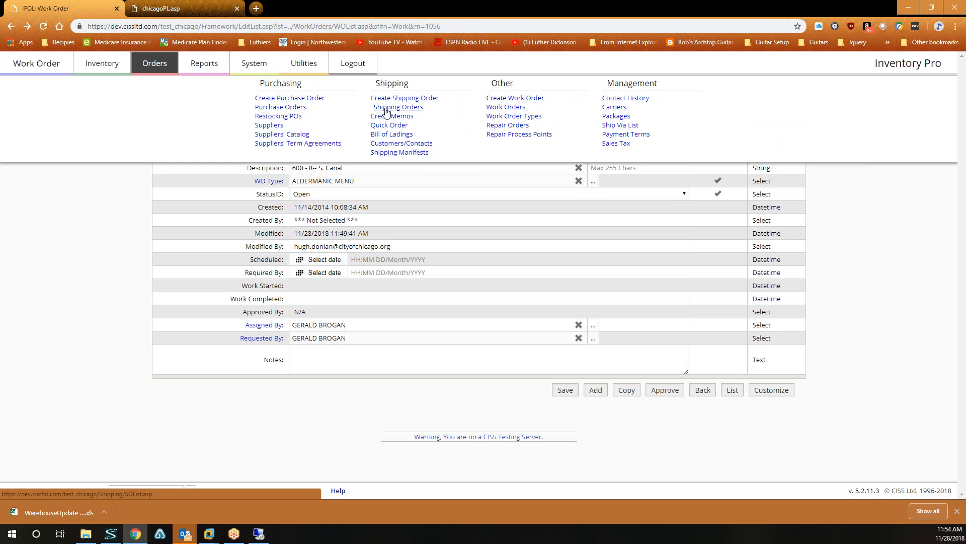
Open the Work Orders report definition and enlarge its Report SQL box.
{"action": "left_click", "coordinate": [504, 107]}
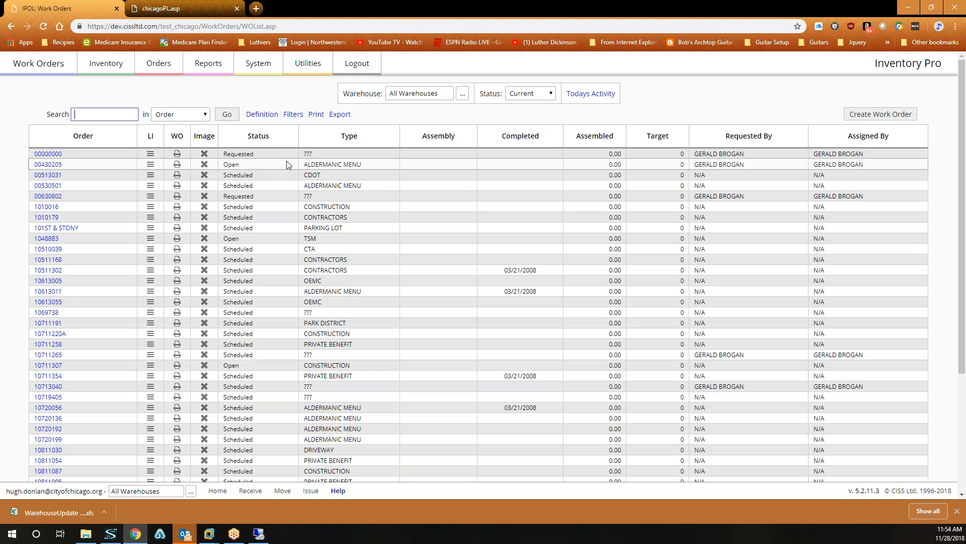
{"action": "left_click", "coordinate": [262, 114]}
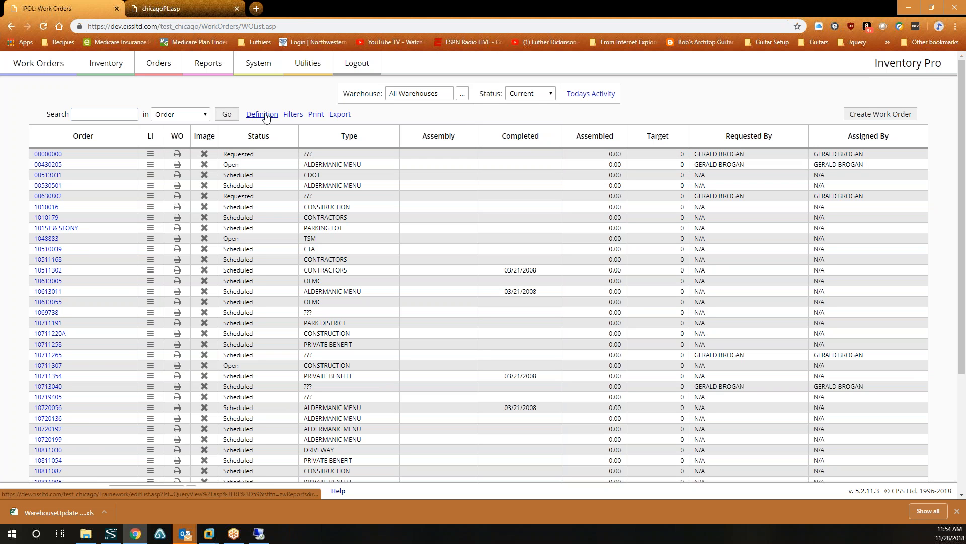
{"action": "left_click_drag", "start_coordinate": [686, 191], "coordinate": [696, 385]}
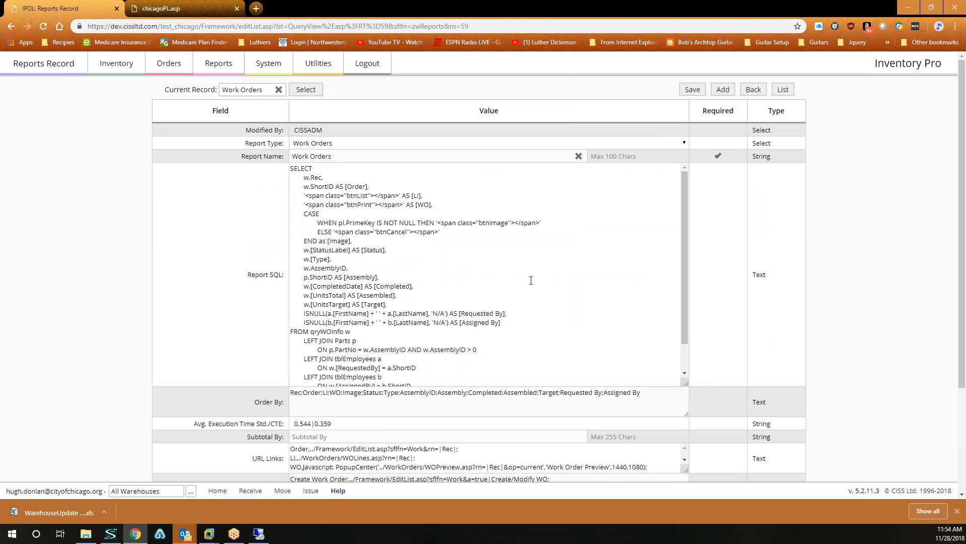
Add an indented 'w.Description,' line after the Image column and save the report.
{"action": "left_click", "coordinate": [403, 241]}
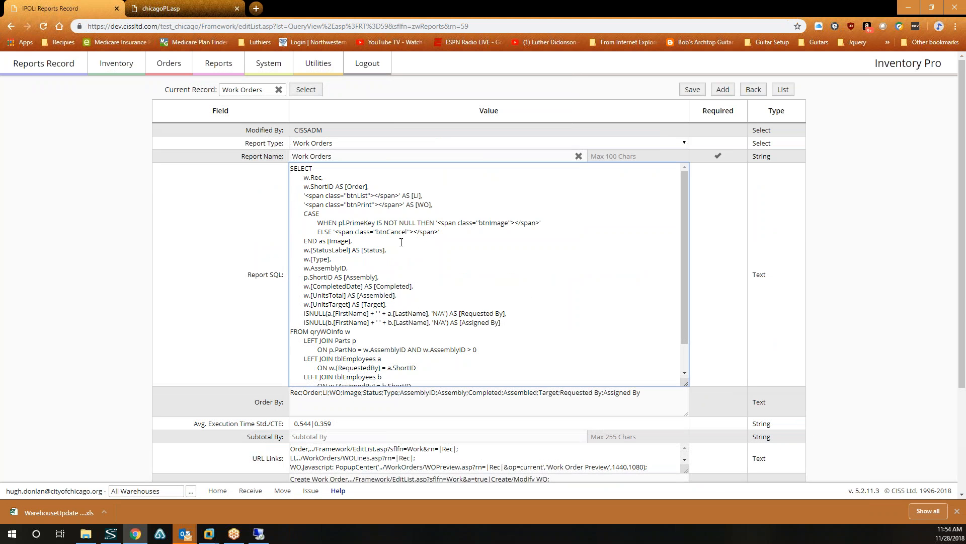
{"action": "key", "text": "Return"}
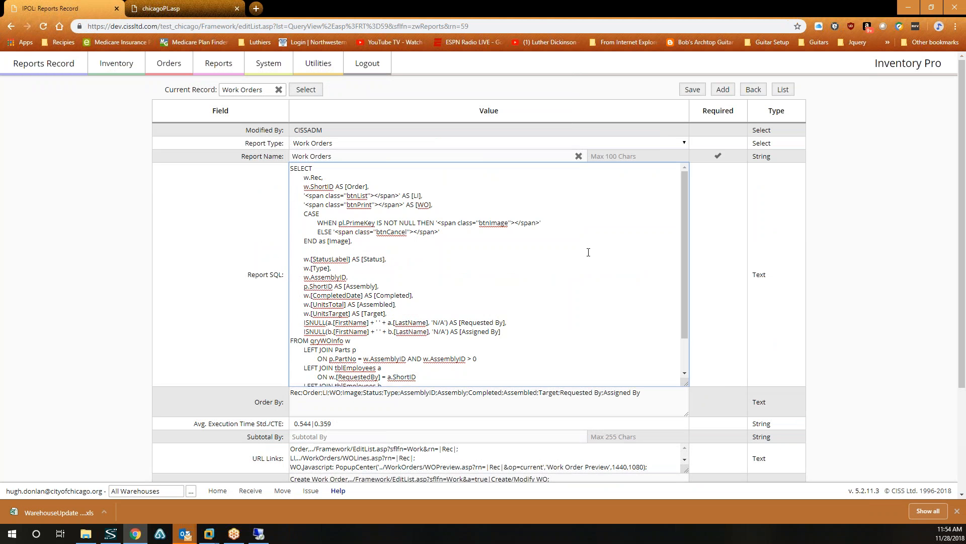
{"action": "key", "text": "Tab"}
{"action": "type", "text": "w."}
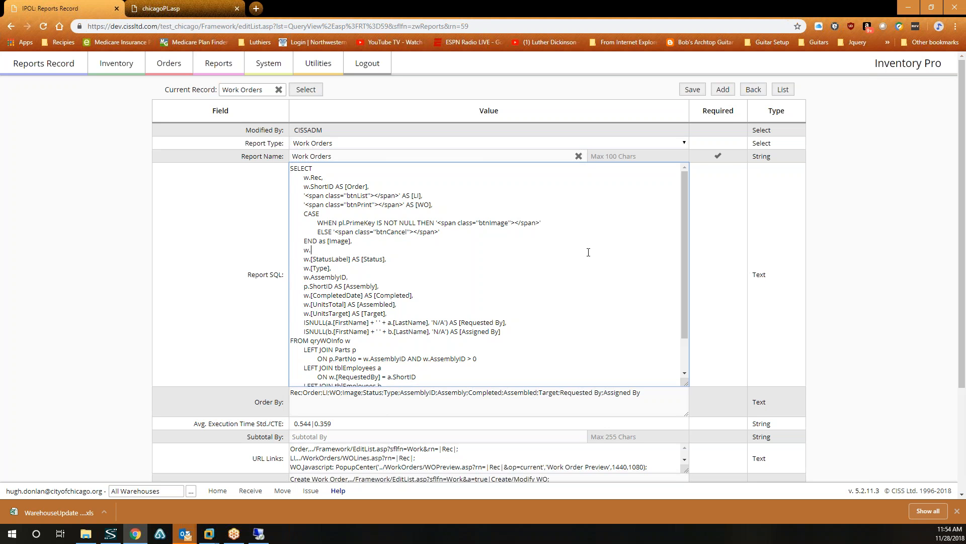
{"action": "type", "text": "Description,"}
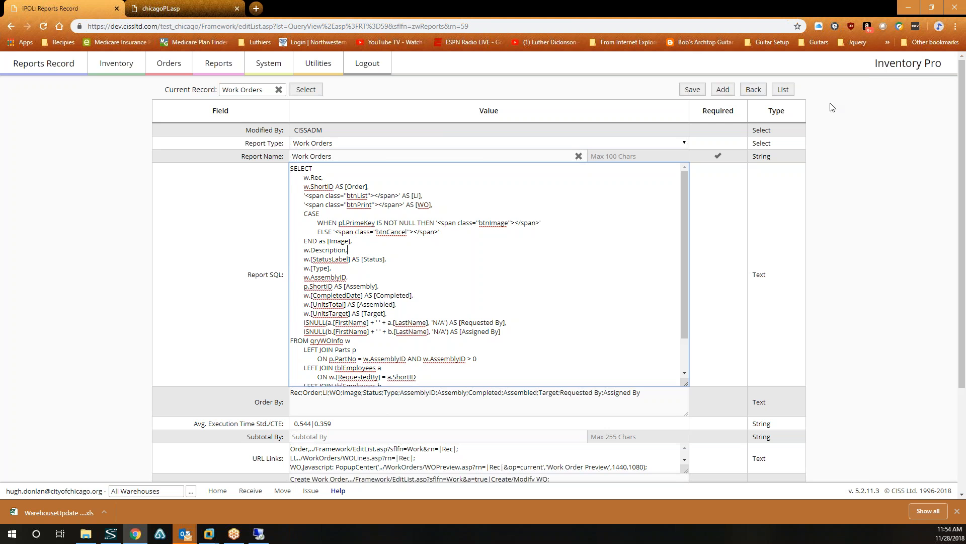
{"action": "left_click", "coordinate": [693, 90]}
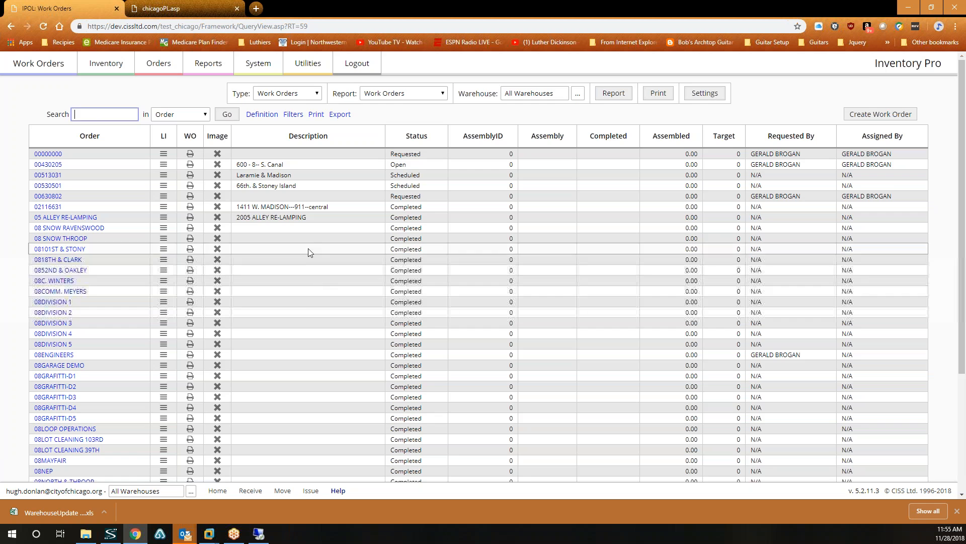
{"action": "scroll", "coordinate": [302, 320], "scroll_direction": "down", "scroll_amount": 10}
{"action": "scroll", "coordinate": [308, 323], "scroll_direction": "up", "scroll_amount": 10}
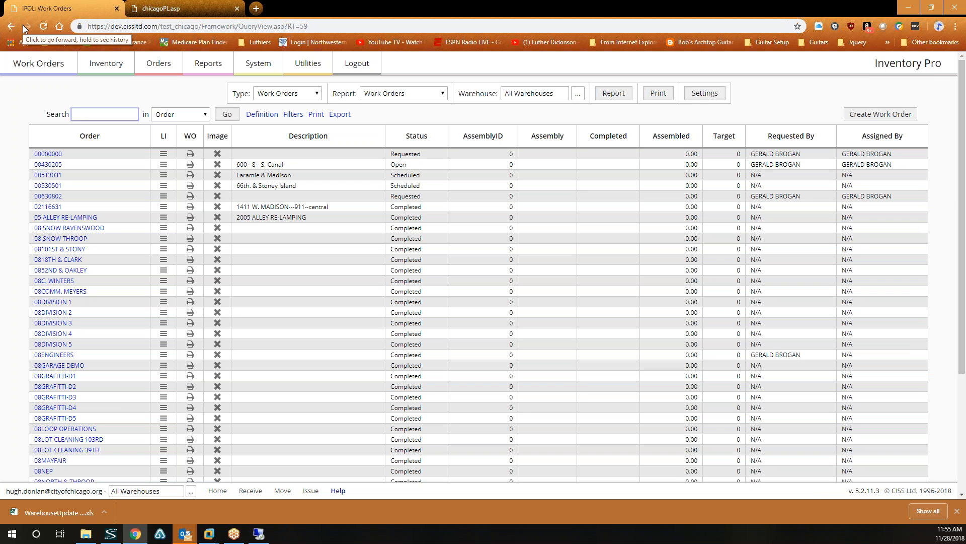
Open System > System Users and the ADMIN user ID 6's record.
{"action": "left_click", "coordinate": [264, 67]}
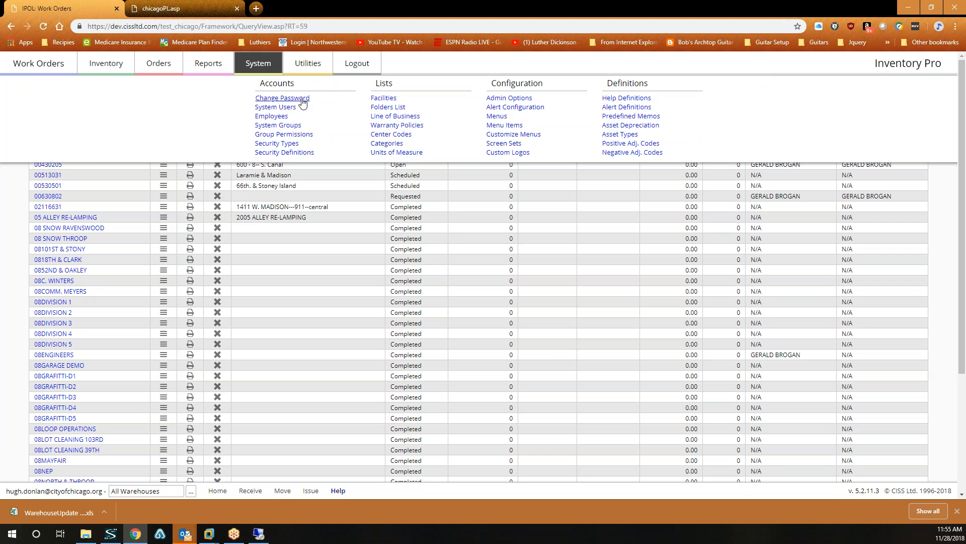
{"action": "left_click", "coordinate": [285, 111]}
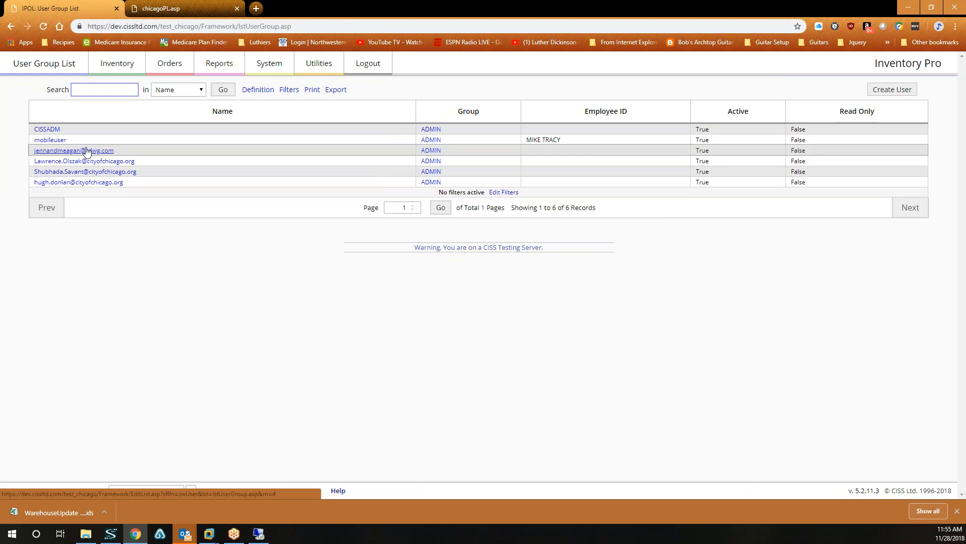
{"action": "left_click", "coordinate": [86, 183]}
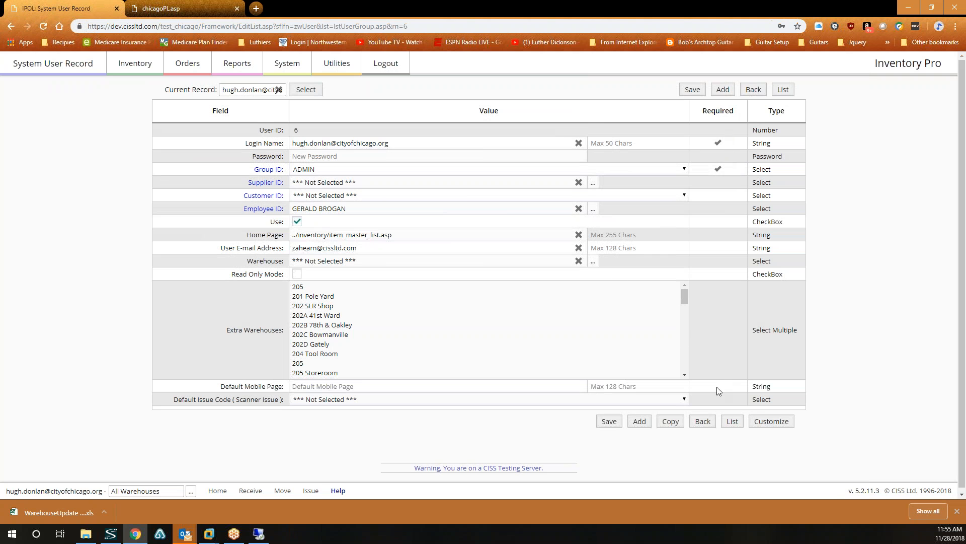
Copy the admin user into new record ID 7, entering the new user's e-mail as login name.
{"action": "left_click", "coordinate": [670, 421]}
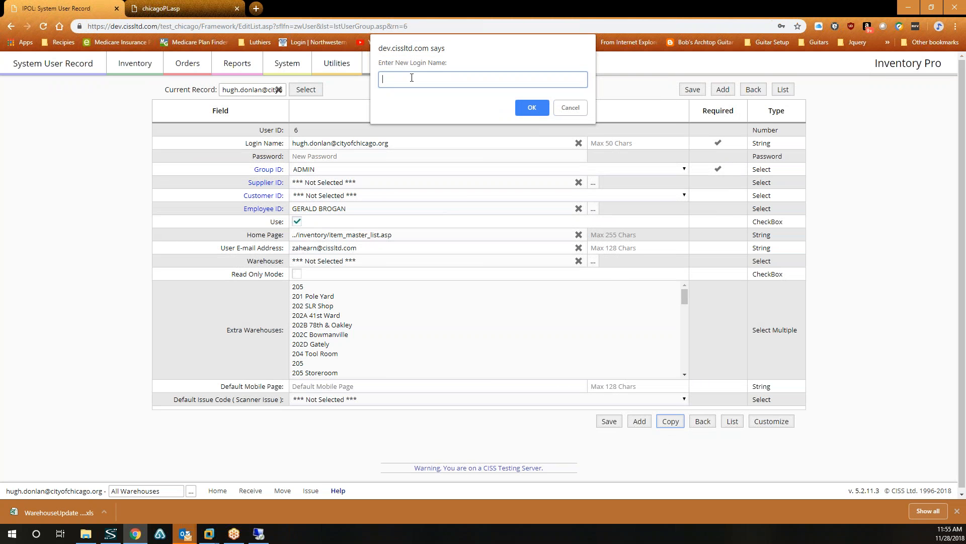
{"action": "left_click", "coordinate": [532, 107]}
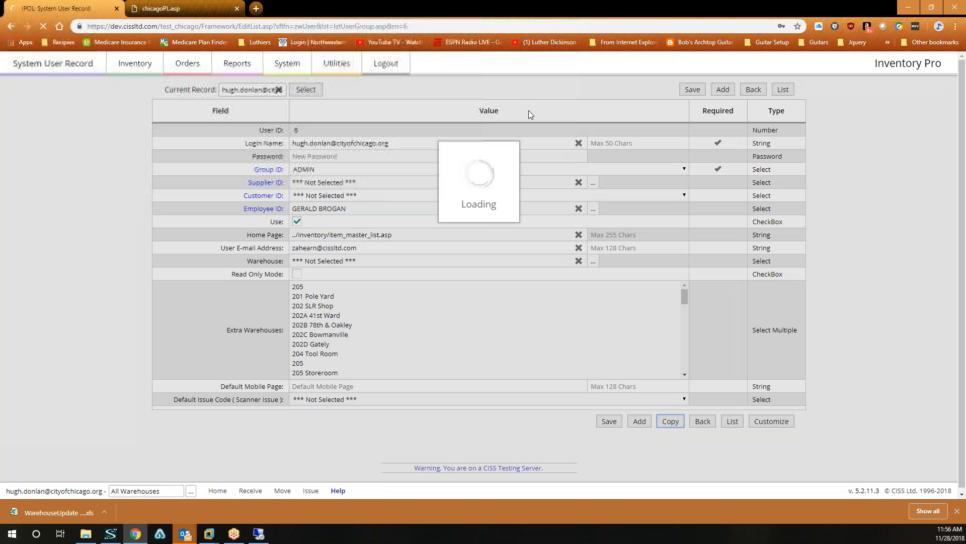
Set and save a password for the new user ID 7.
{"action": "left_click", "coordinate": [372, 158]}
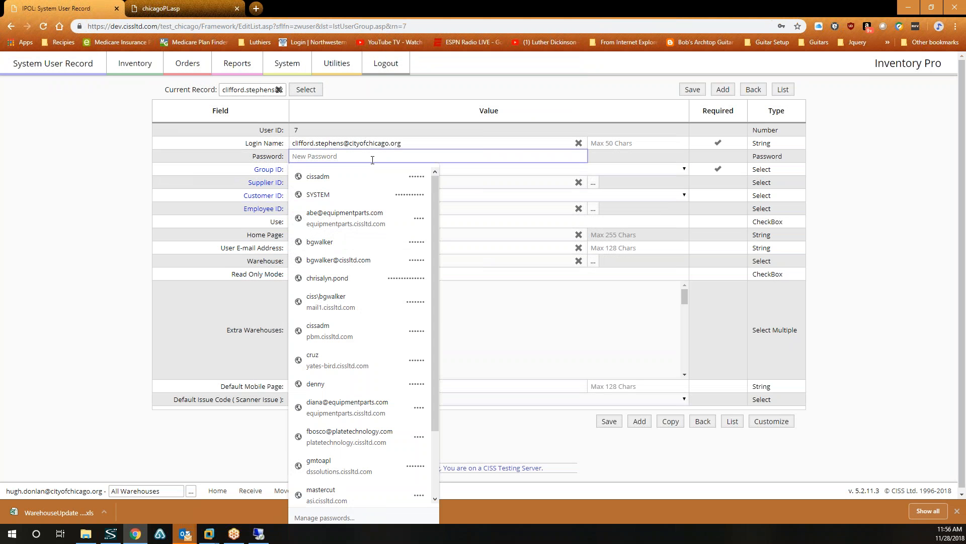
{"action": "type", "text": "••••••"}
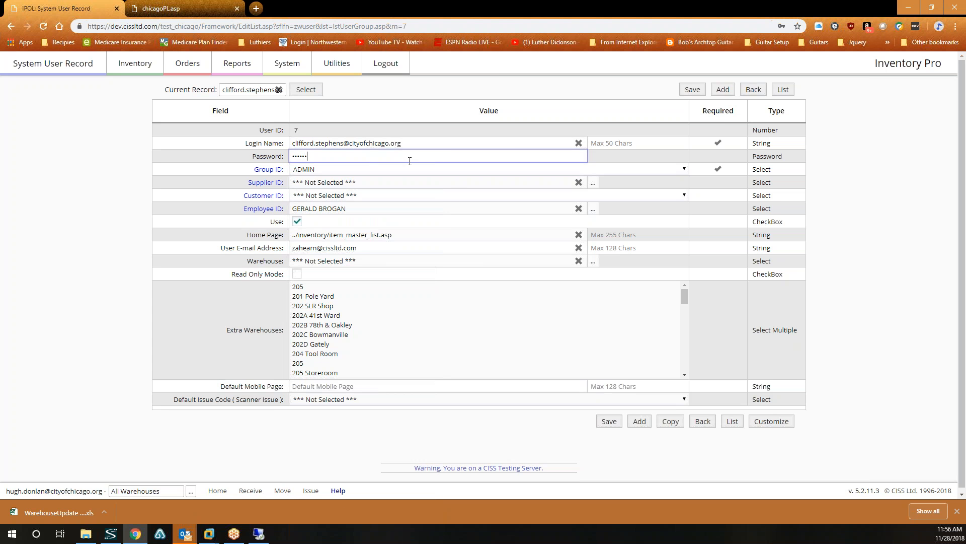
{"action": "left_click", "coordinate": [609, 421]}
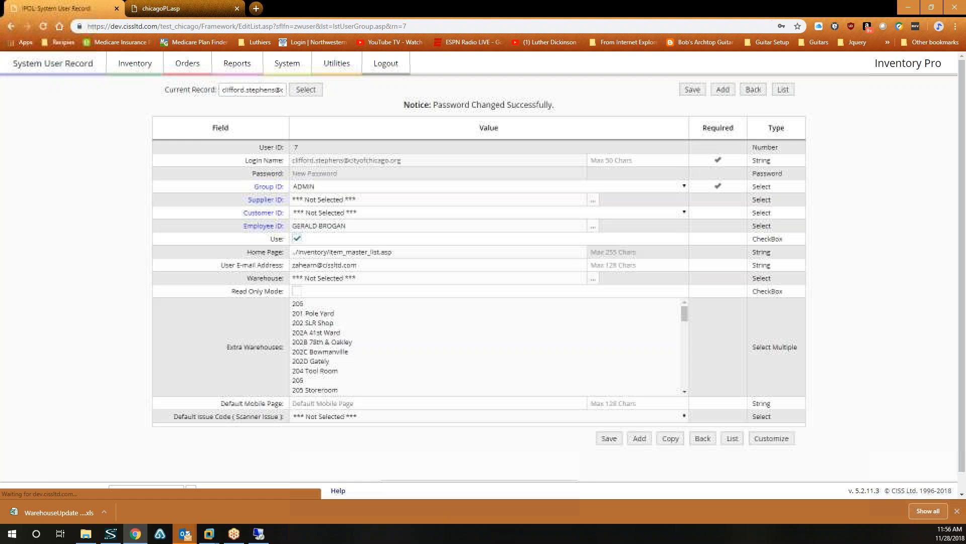
Copy the user again into record ID 8, entering the second user's e-mail as login name.
{"action": "left_click", "coordinate": [679, 439]}
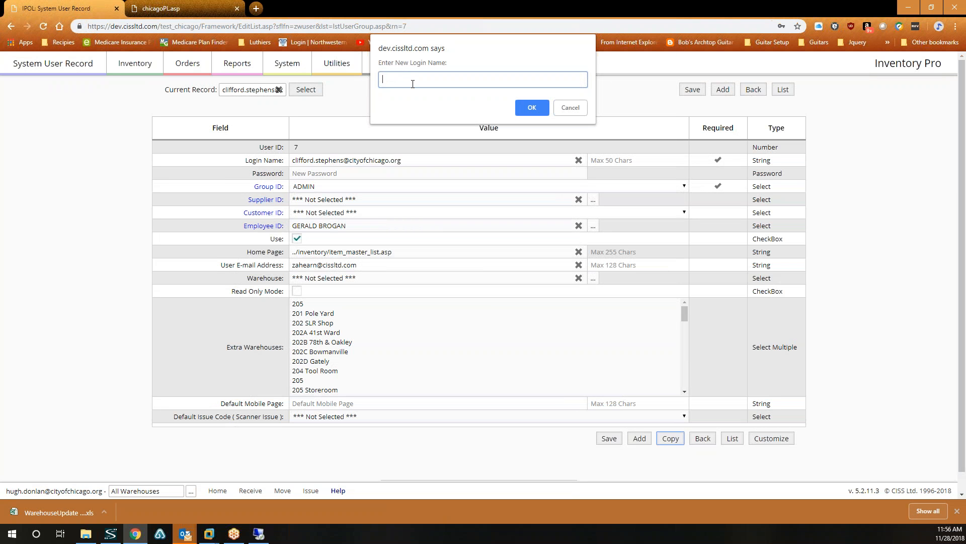
{"action": "left_click", "coordinate": [532, 108]}
Save a password for user ID 8 and return to the eight-record user list.
{"action": "left_click", "coordinate": [380, 155]}
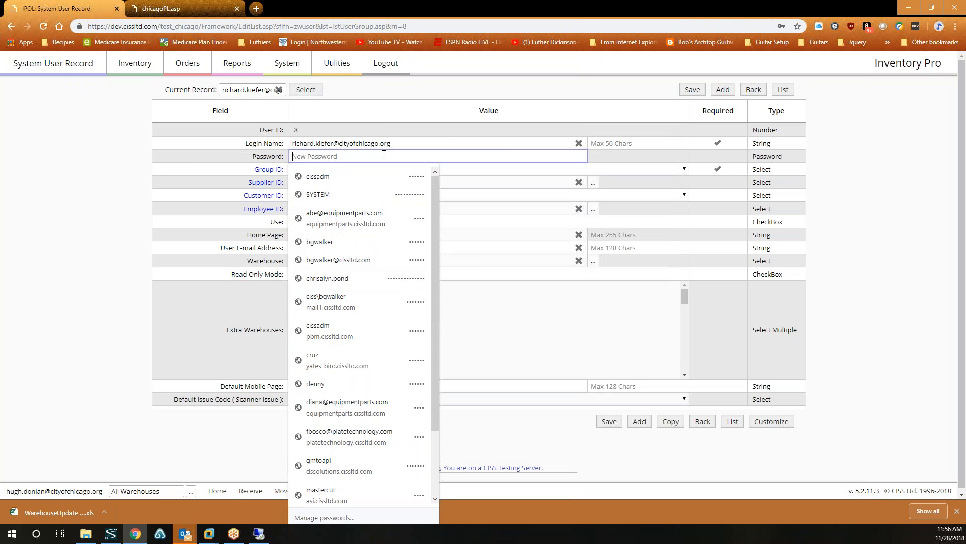
{"action": "type", "text": "••••••"}
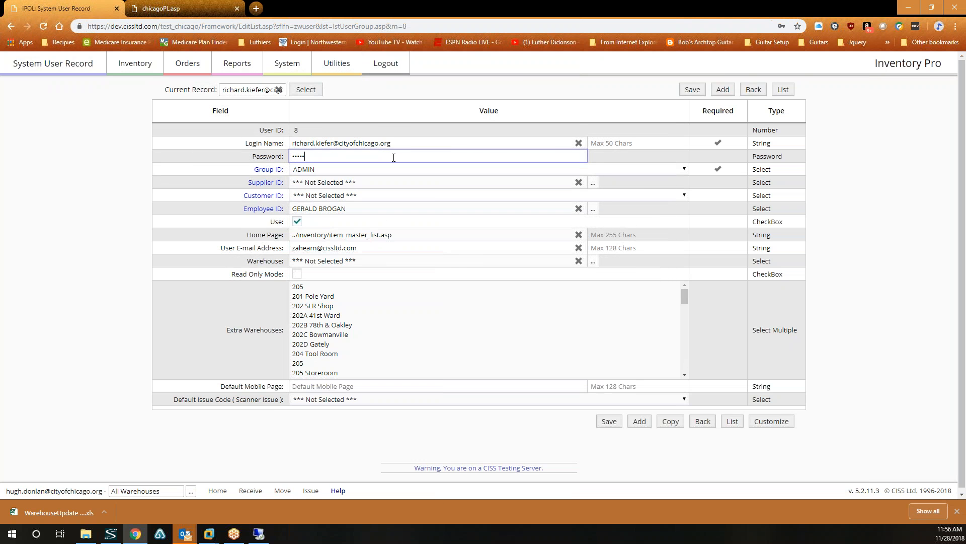
{"action": "left_click", "coordinate": [685, 88]}
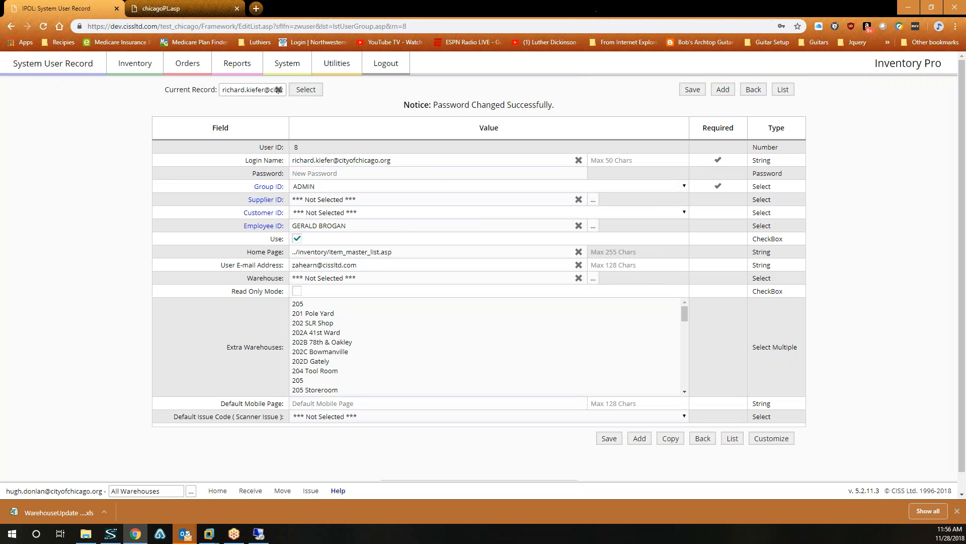
{"action": "left_click", "coordinate": [783, 90]}
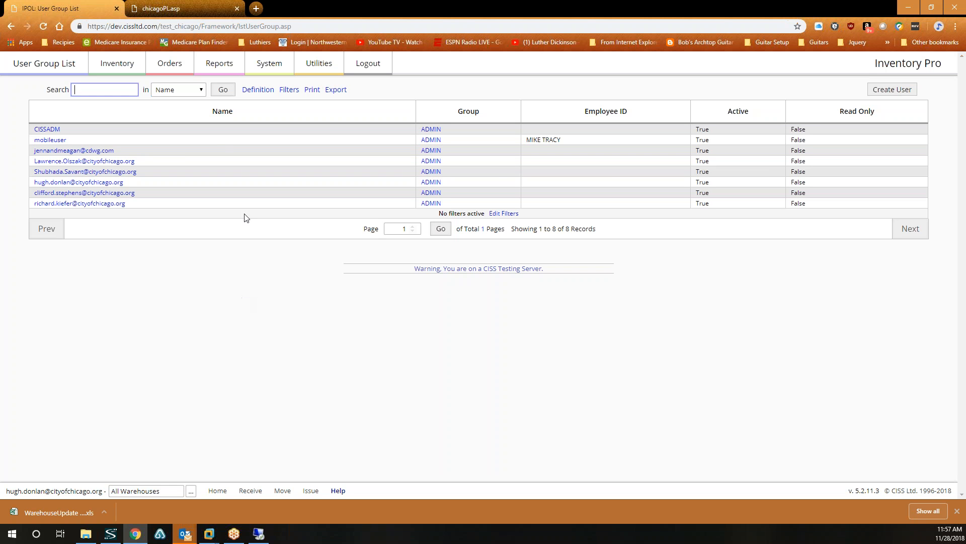
{"action": "left_click", "coordinate": [296, 27]}
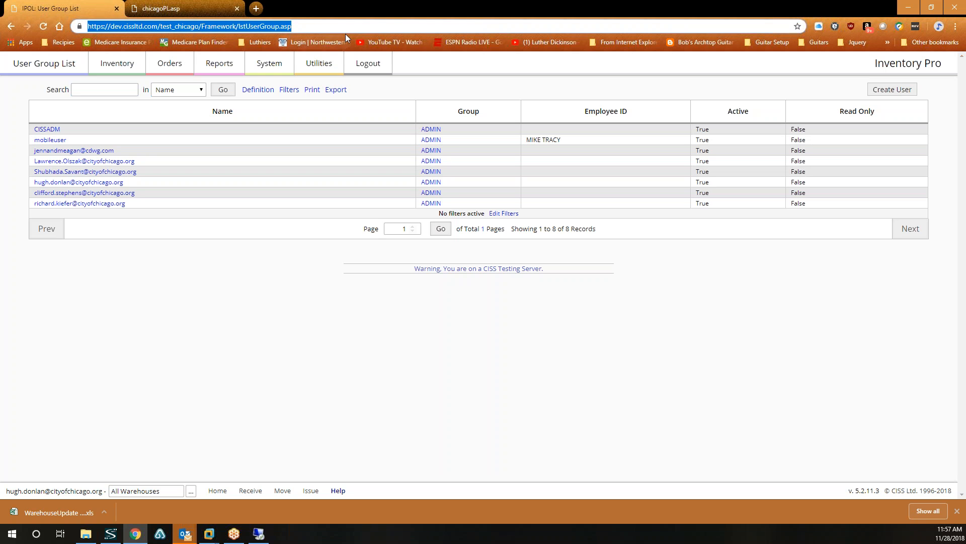
{"action": "left_click", "coordinate": [225, 26]}
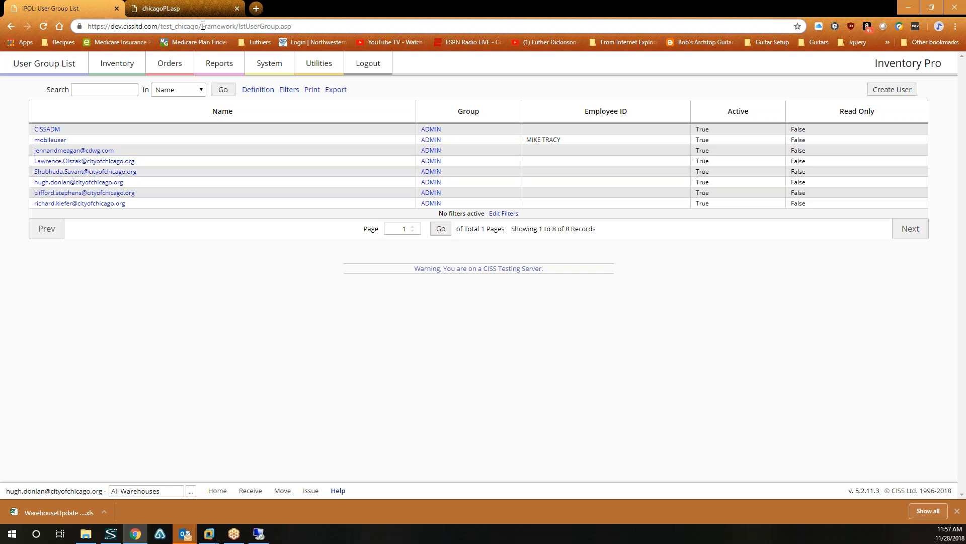
{"action": "left_click_drag", "start_coordinate": [199, 26], "coordinate": [325, 27]}
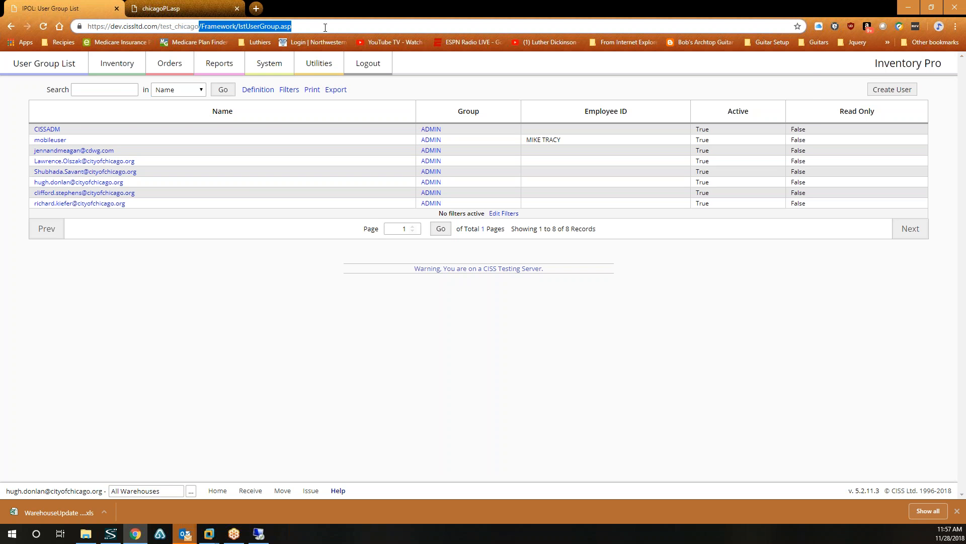
{"action": "key", "text": "BackSpace"}
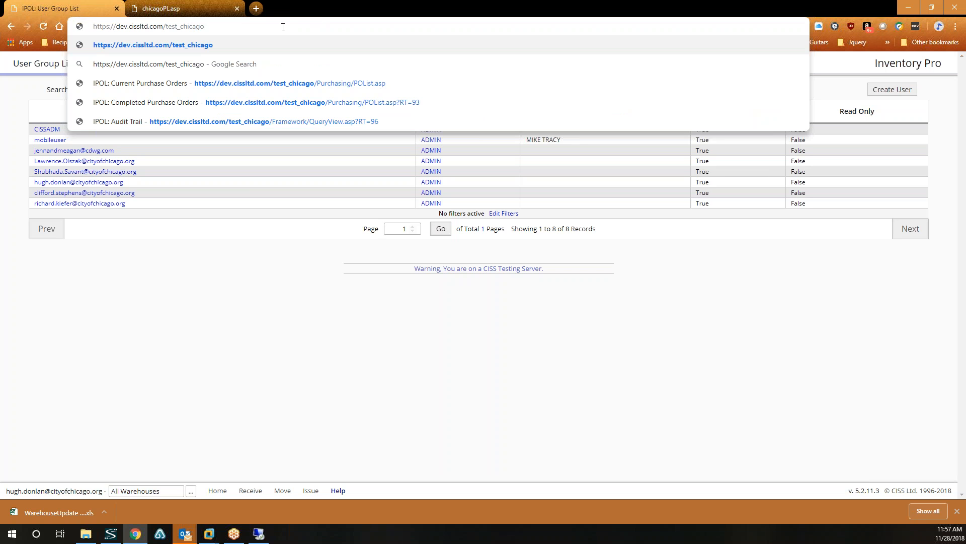
{"action": "left_click_drag", "start_coordinate": [242, 25], "coordinate": [93, 26]}
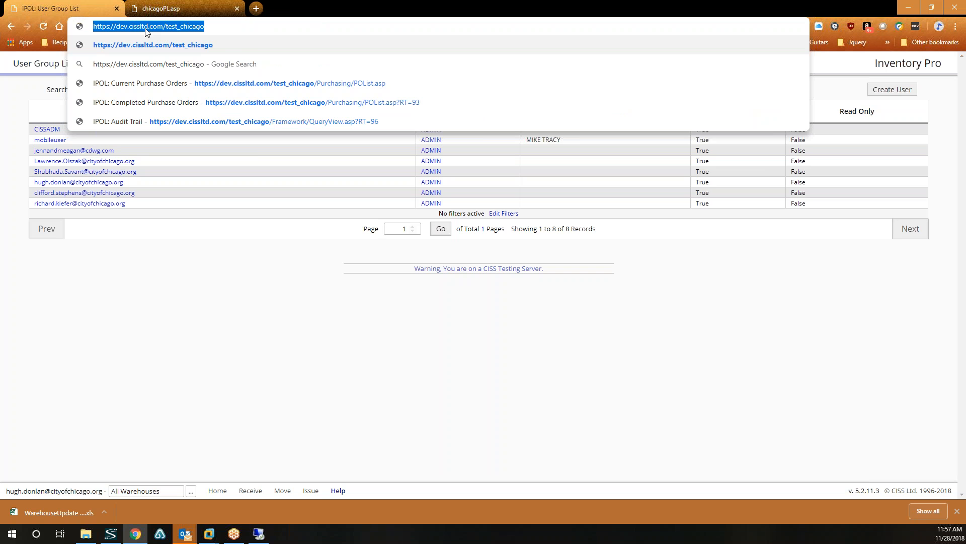
{"action": "right_click", "coordinate": [149, 29]}
{"action": "left_click", "coordinate": [169, 81]}
Switch to Outlook briefly, then return to the browser's eight-user list.
{"action": "left_click", "coordinate": [259, 438]}
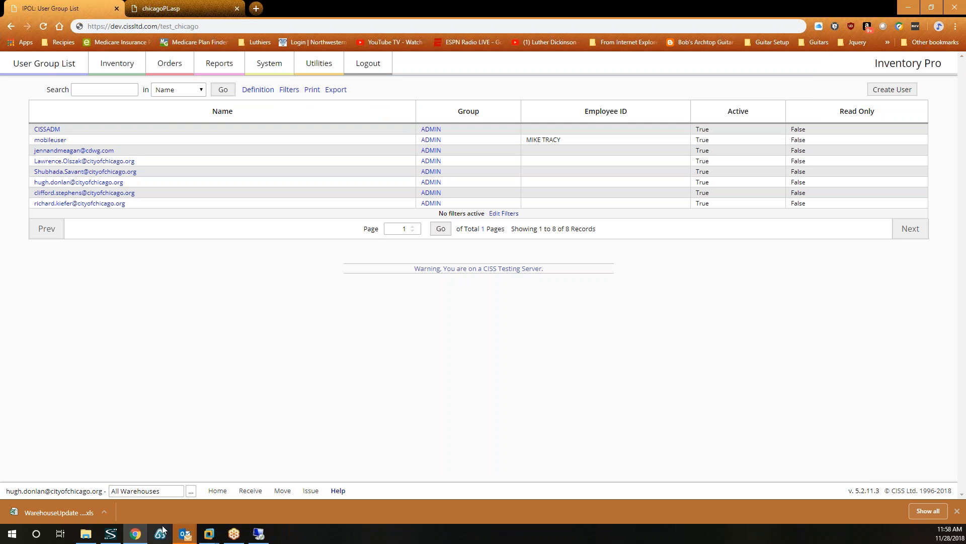
{"action": "left_click", "coordinate": [184, 533]}
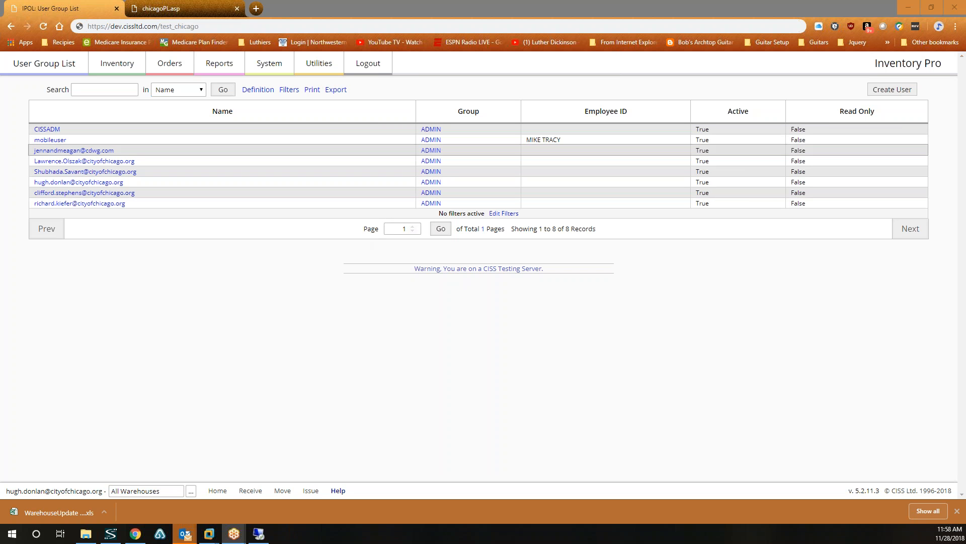
{"action": "left_click", "coordinate": [618, 53]}
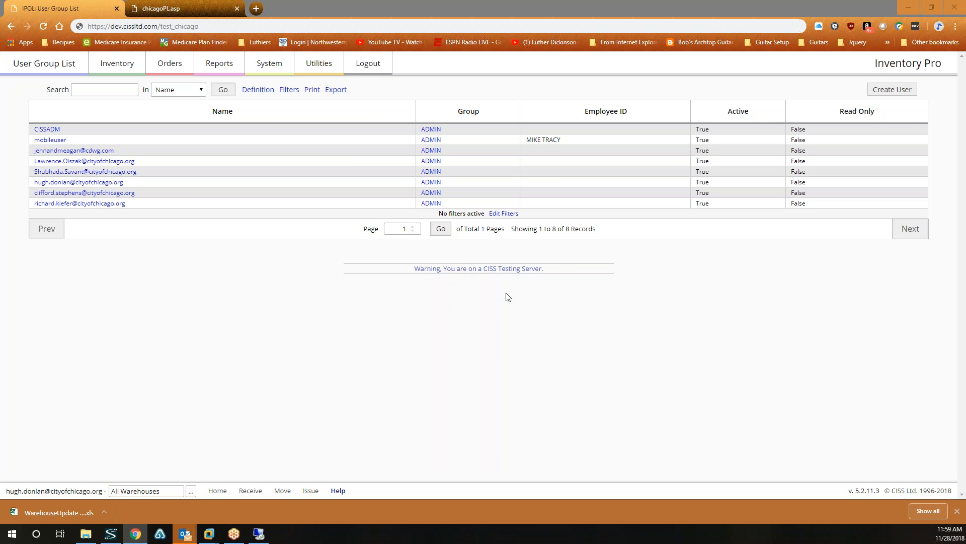
{"action": "left_click", "coordinate": [437, 301]}
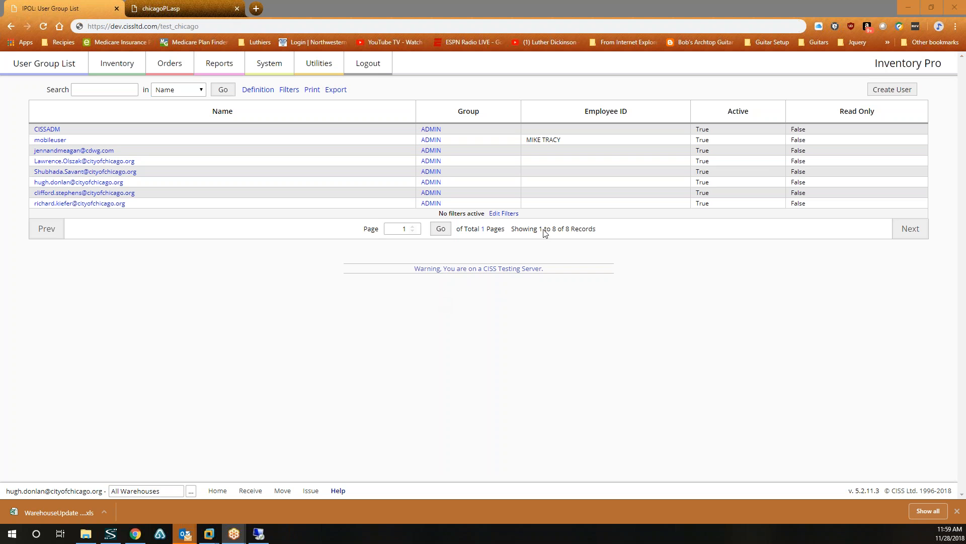
{"action": "left_click", "coordinate": [618, 50]}
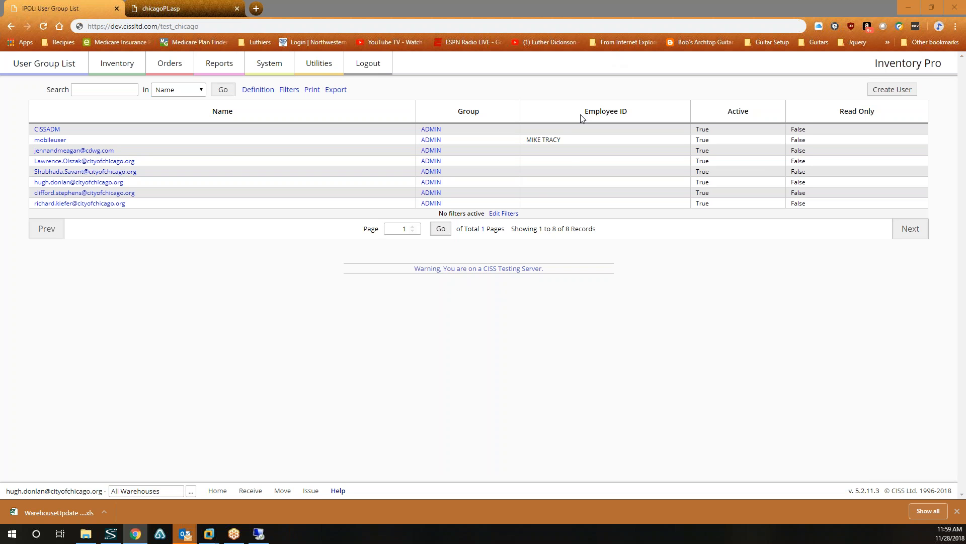